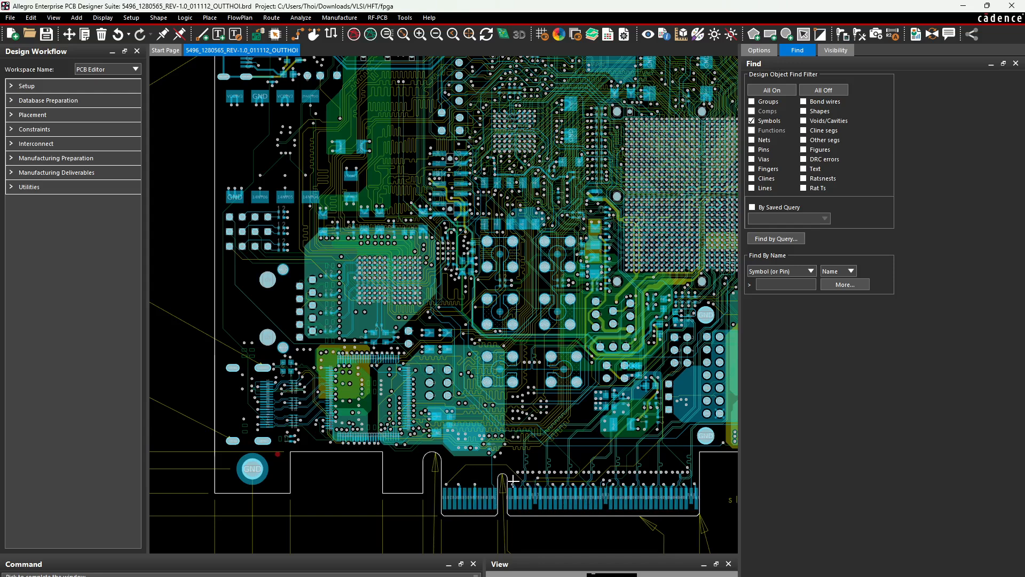
# Pick up connector P3 on the board, then undo so it stays in place
pyautogui.scroll(1, 231, 303)
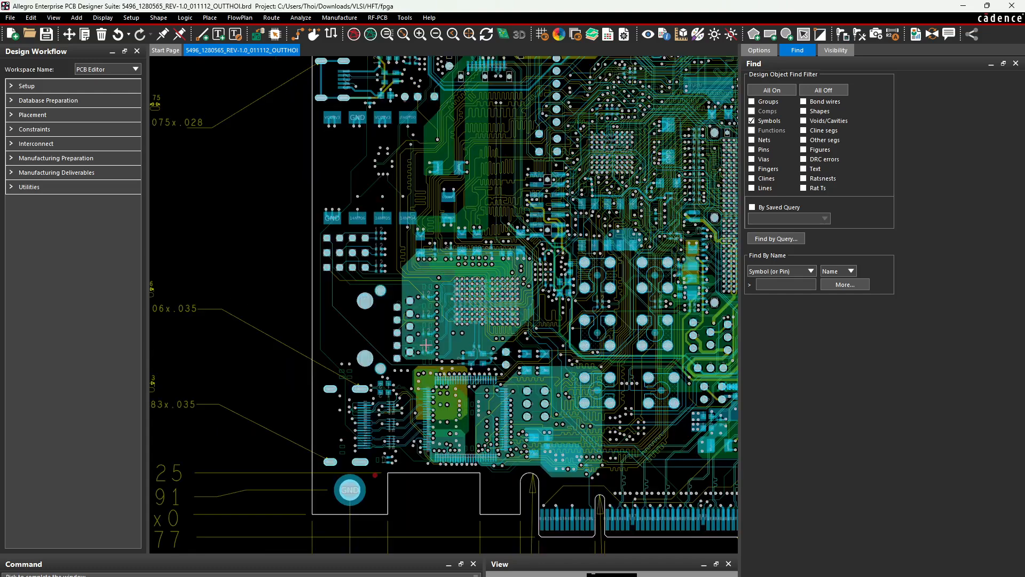
pyautogui.scroll(-1, 439, 348)
pyautogui.scroll(1, 439, 348)
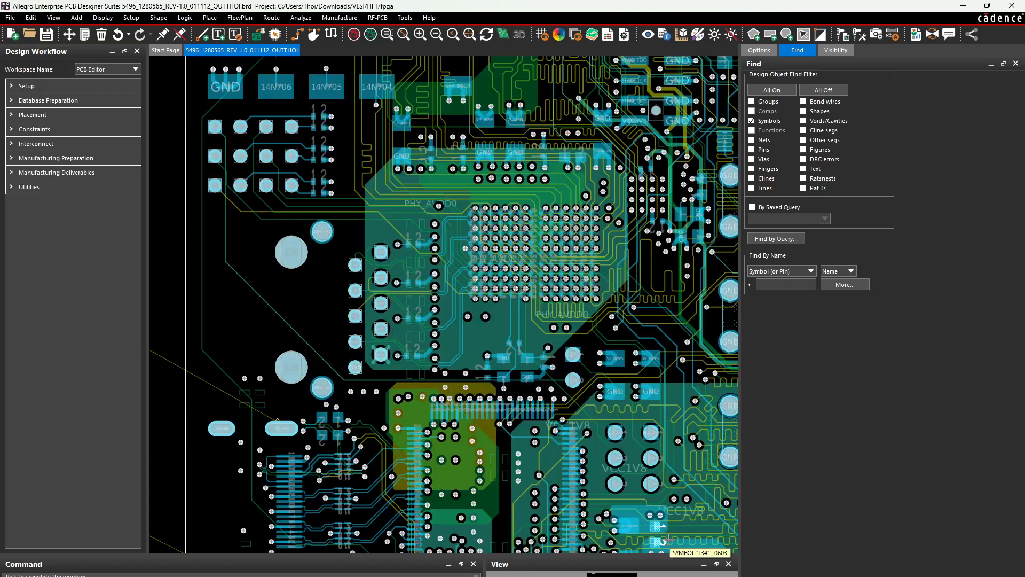
pyautogui.scroll(-1, 520, 443)
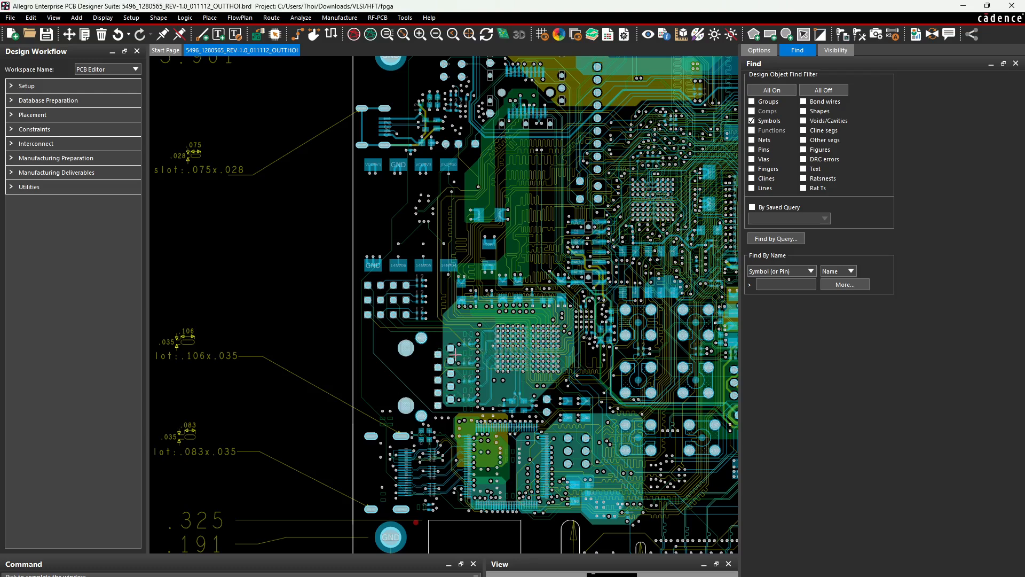
pyautogui.scroll(1, 455, 355)
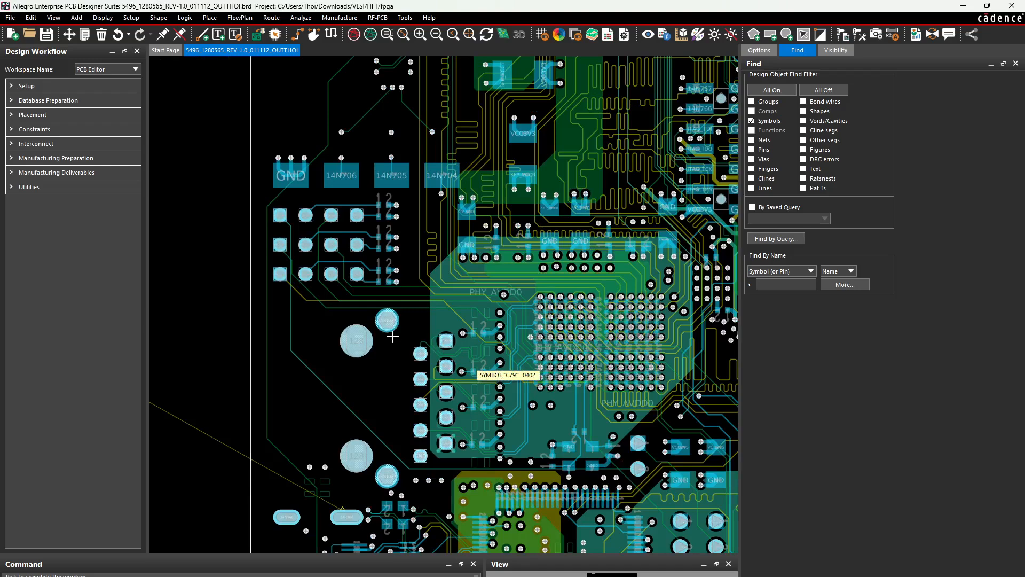
pyautogui.scroll(2, 411, 345)
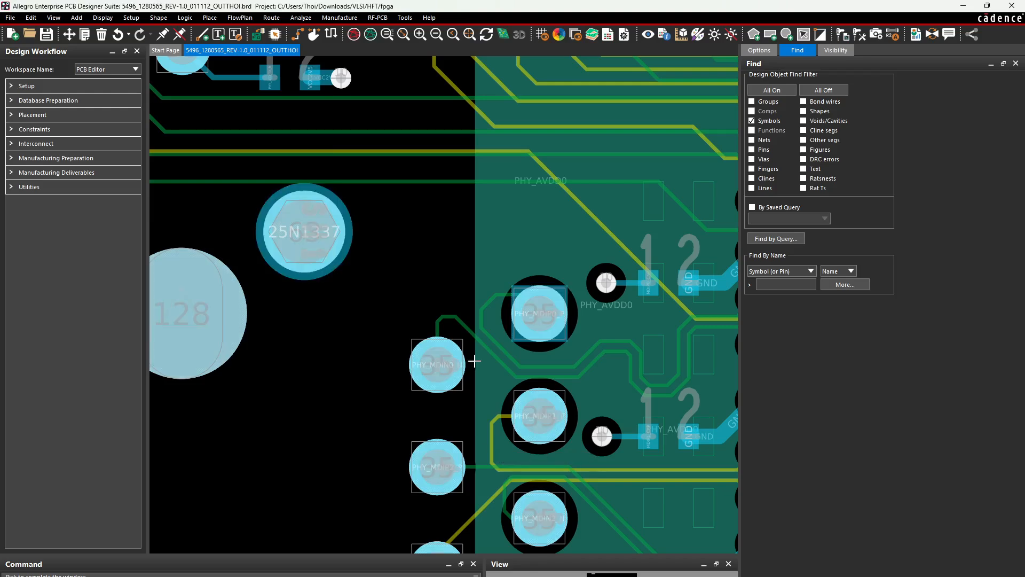
pyautogui.scroll(-2, 474, 361)
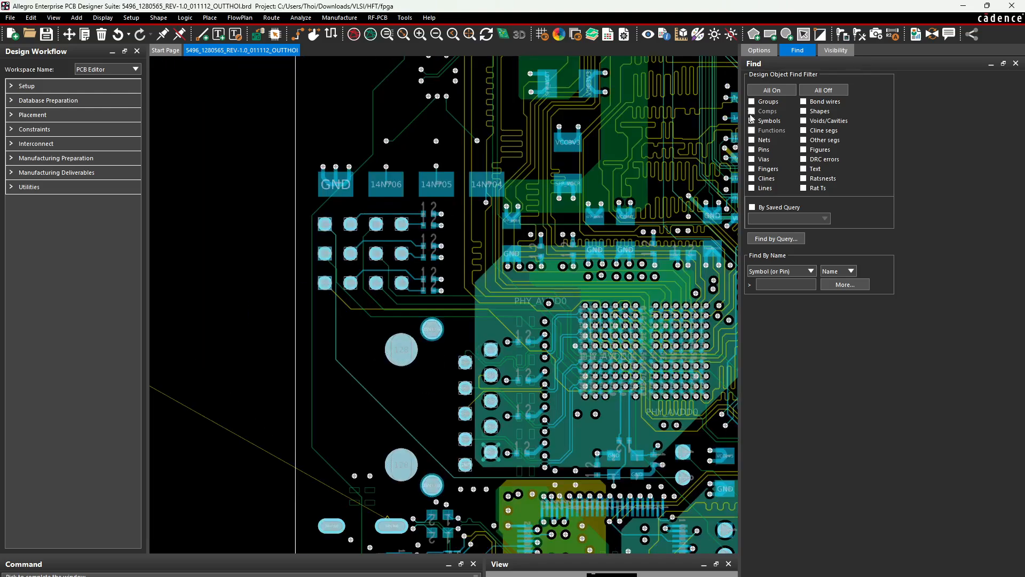
pyautogui.click(401, 348)
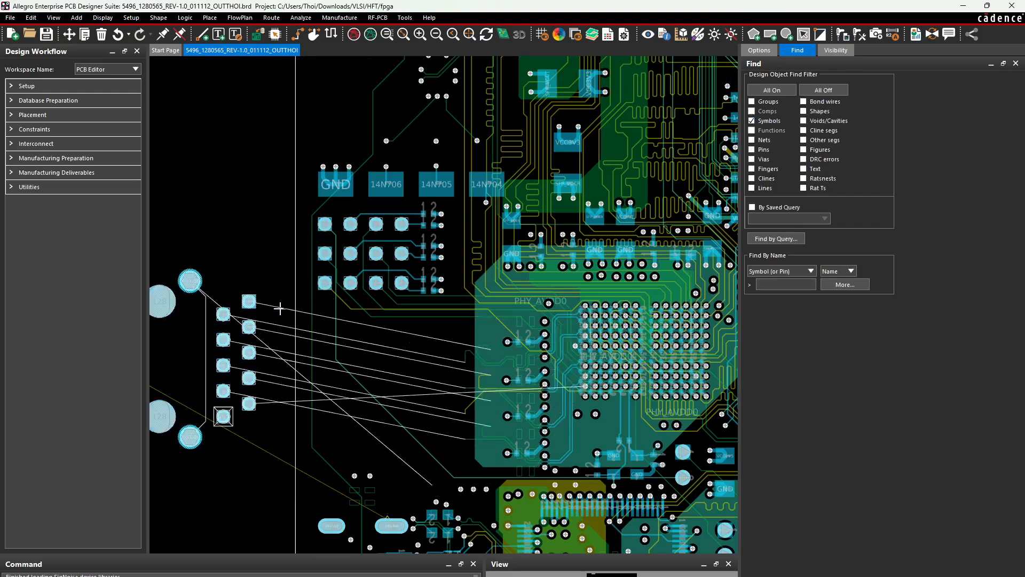
pyautogui.scroll(-1, 279, 306)
pyautogui.hotkey('ctrl', 'z')
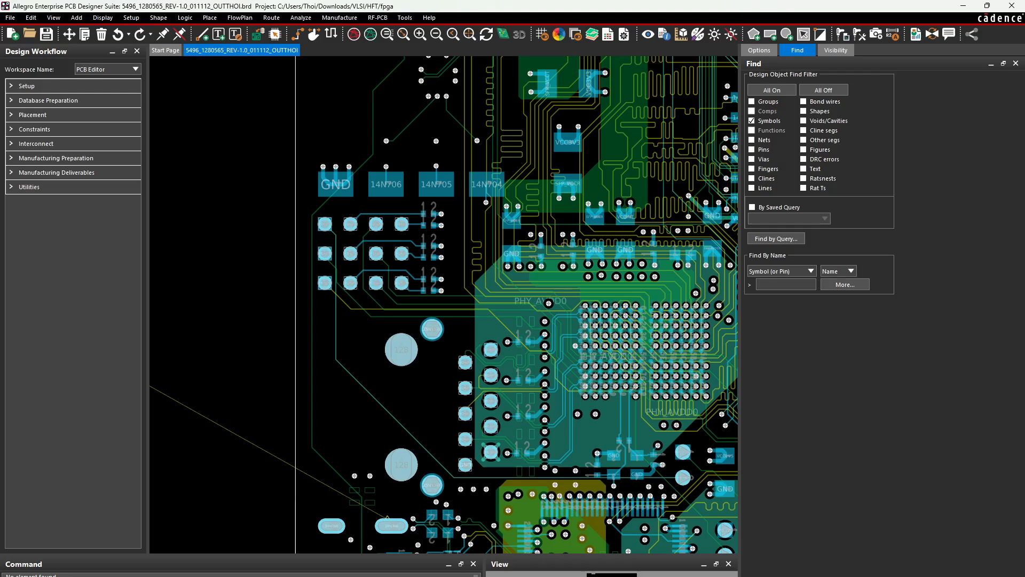
# Cycle between board and schematic windows, then view the fpga and T1_ALLEGRO FOOTPRINT folders
pyautogui.hotkey('alt', 'Tab')
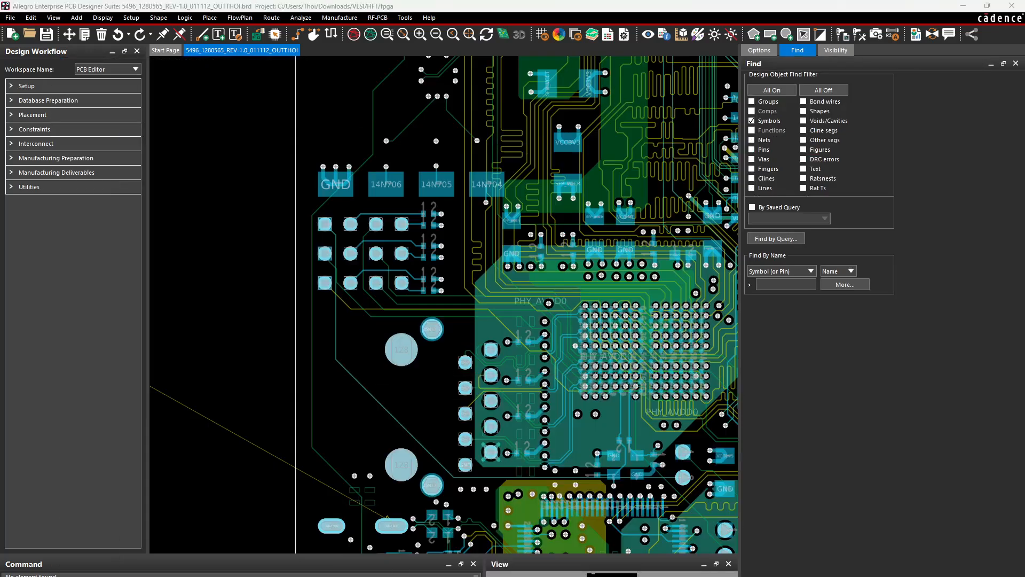
pyautogui.hotkey('alt', 'Tab')
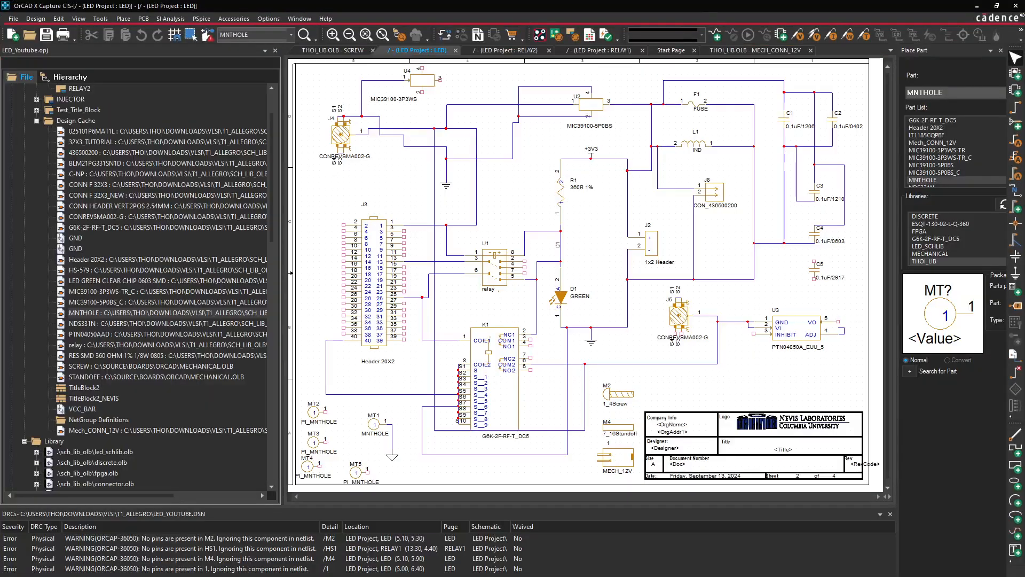
pyautogui.click(455, 575)
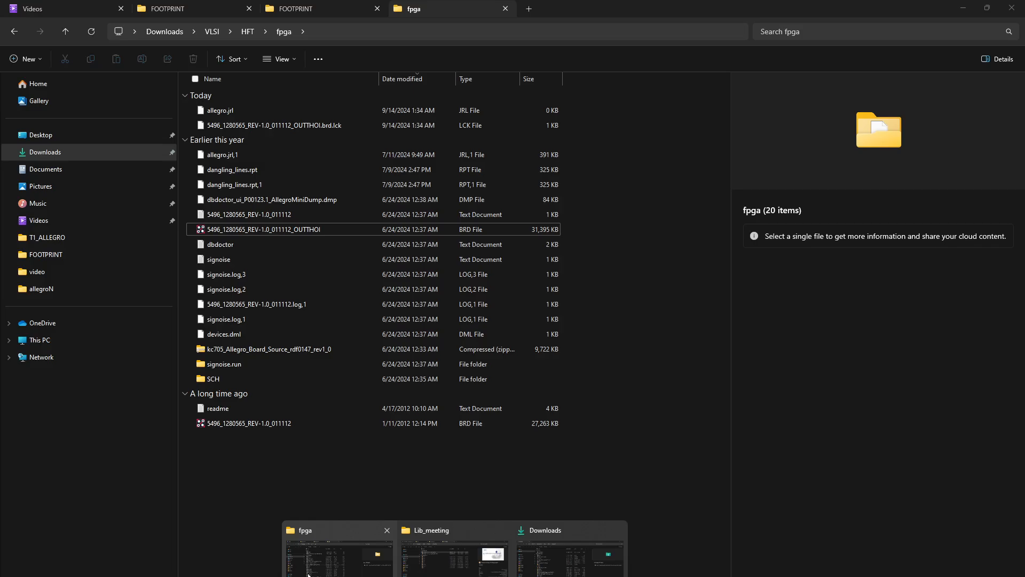
pyautogui.click(338, 551)
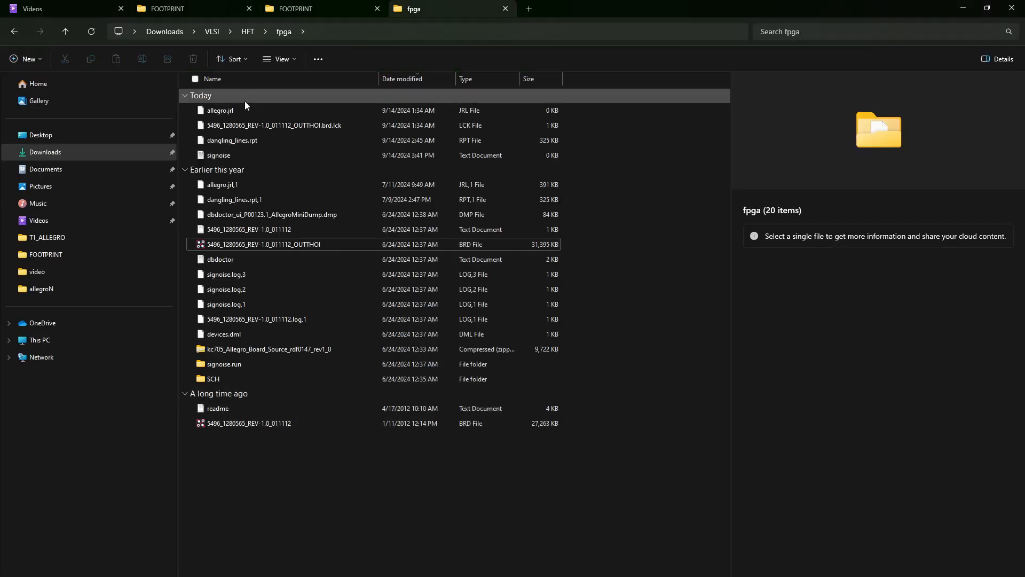
pyautogui.click(315, 7)
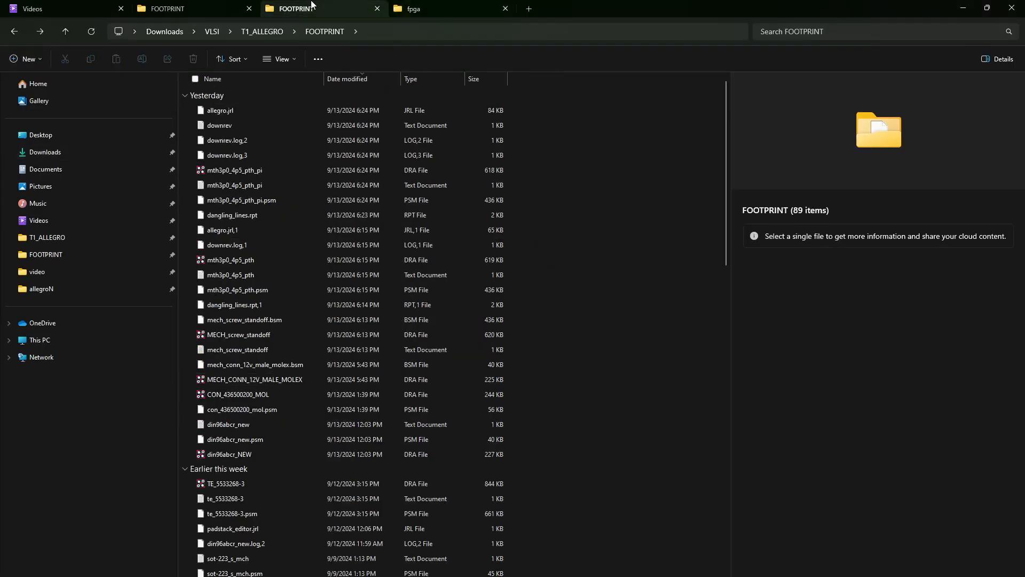
pyautogui.click(227, 8)
# Browse the Videos, Pictures and Downloads folders, scrolling through the 166-item Downloads list
pyautogui.click(80, 9)
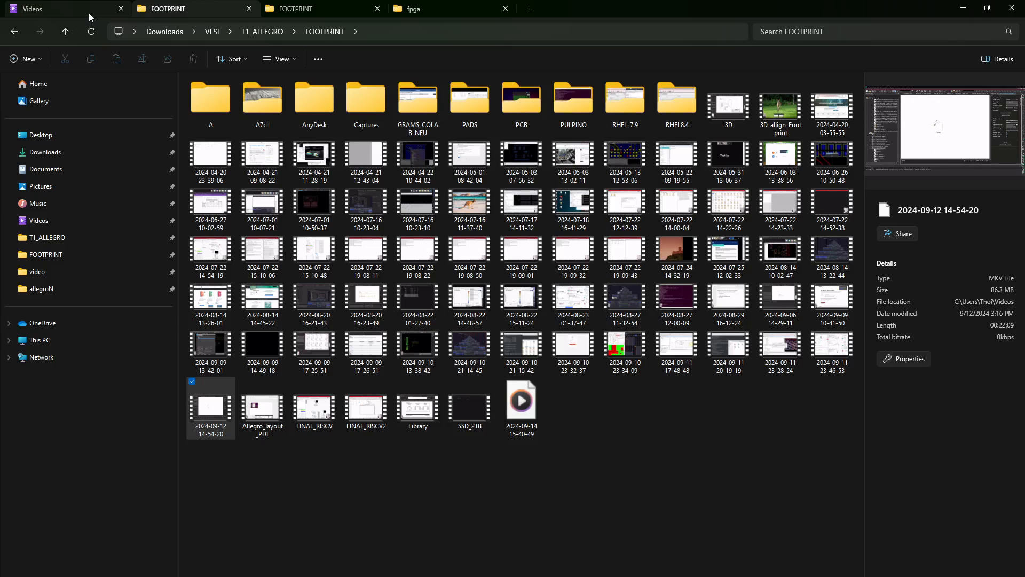
pyautogui.click(62, 188)
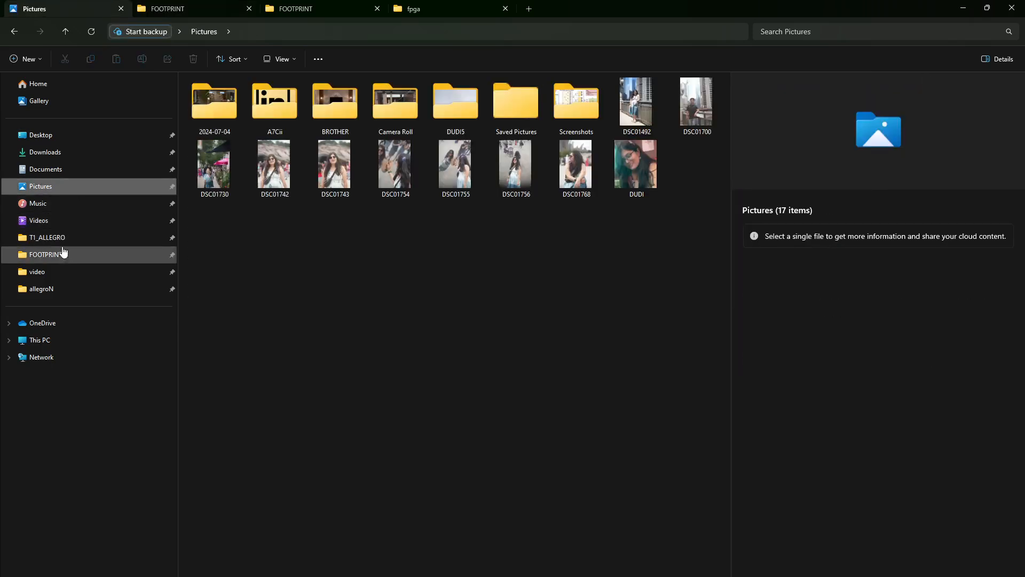
pyautogui.click(62, 152)
pyautogui.scroll(-3, 299, 261)
pyautogui.scroll(-20, 299, 265)
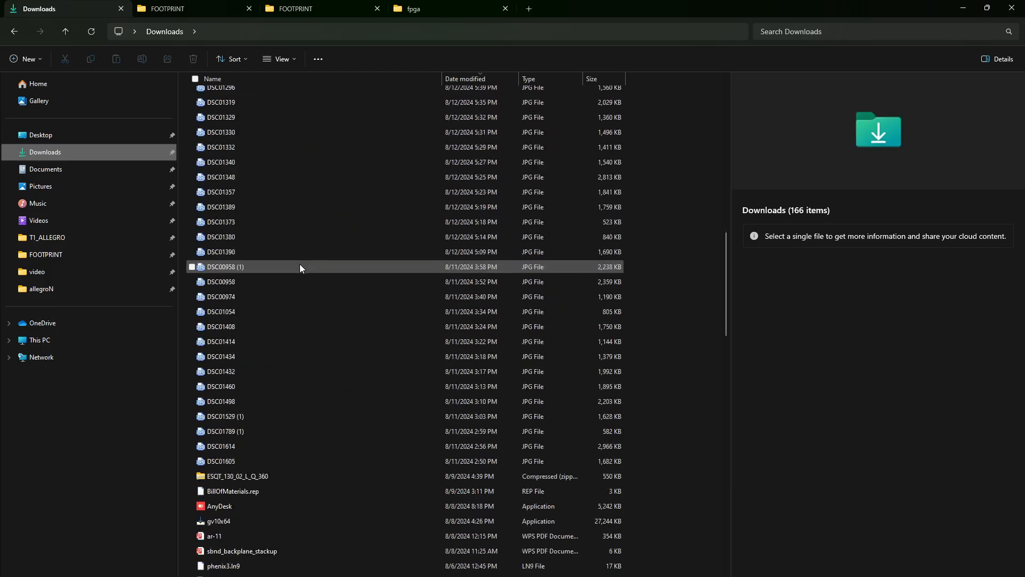
pyautogui.scroll(-15, 300, 266)
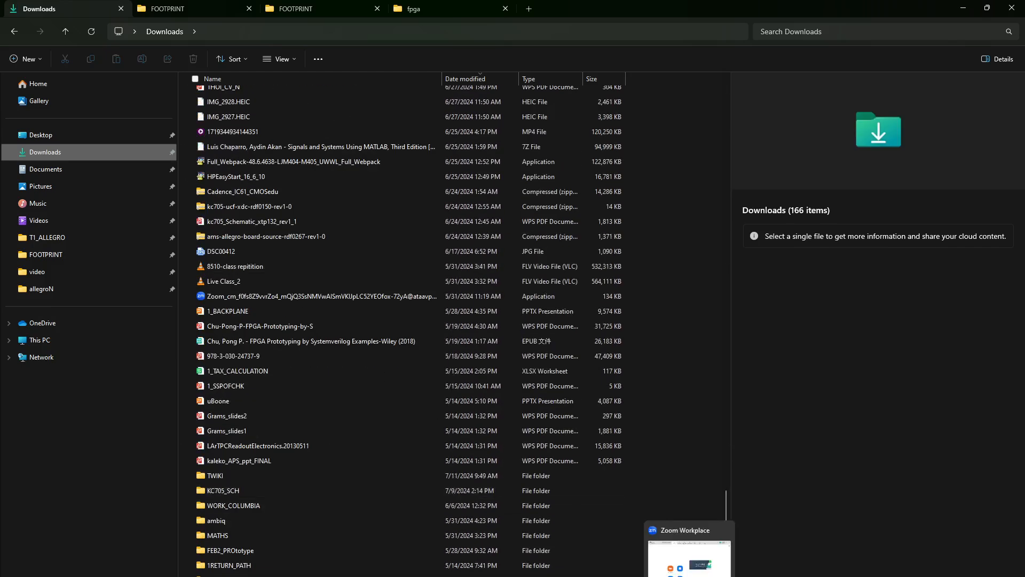
pyautogui.click(653, 572)
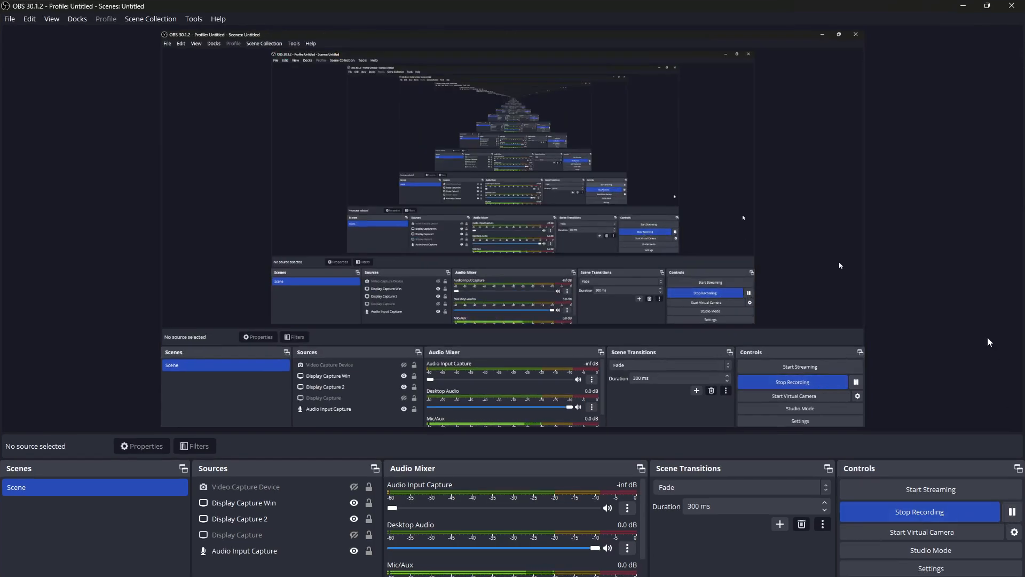
# Reveal the RPC_DAQ W5300 schematic page, then bring ALLEGRO_PCB.pptx to the front
pyautogui.click(963, 6)
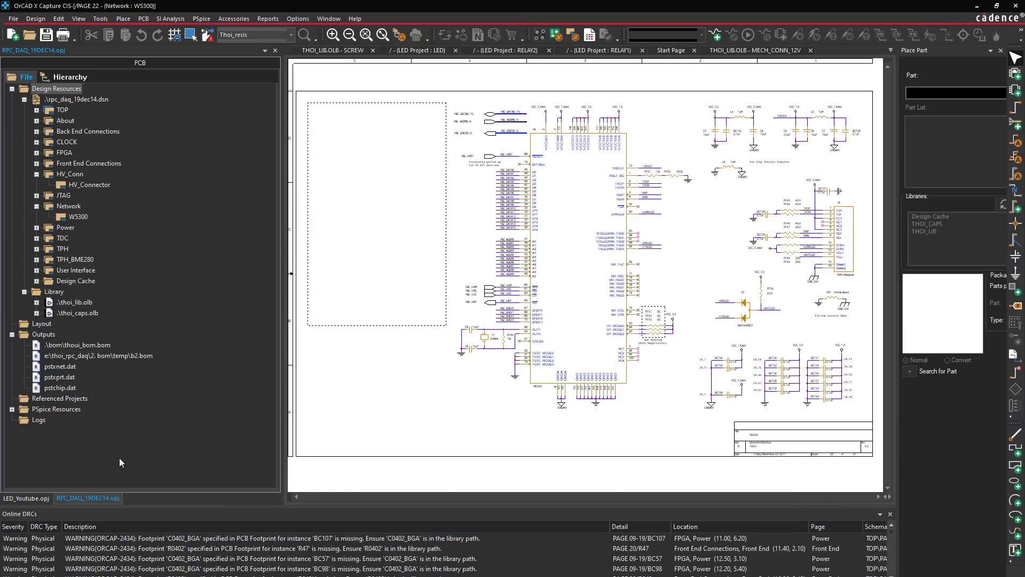
pyautogui.click(367, 398)
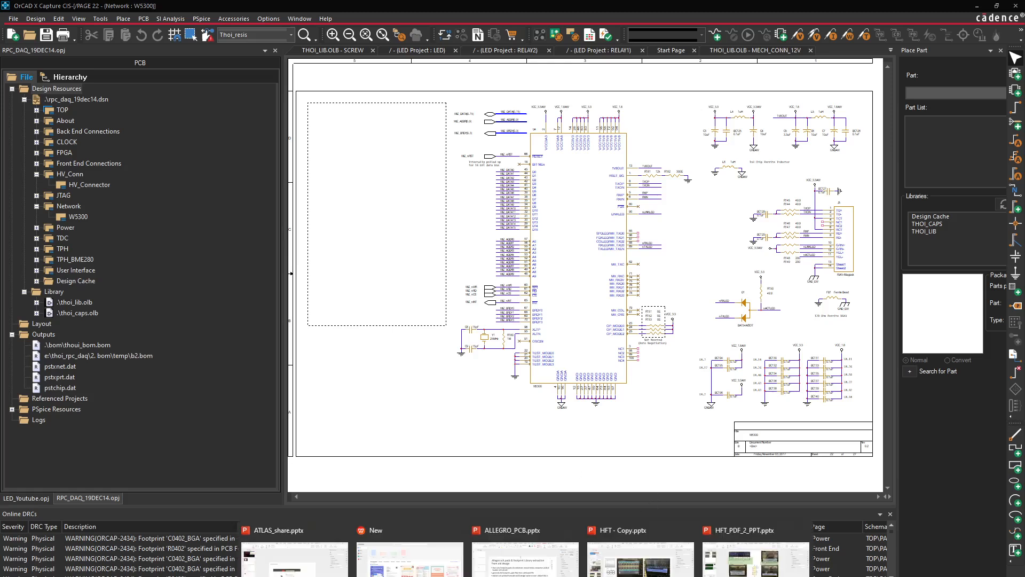
pyautogui.click(543, 565)
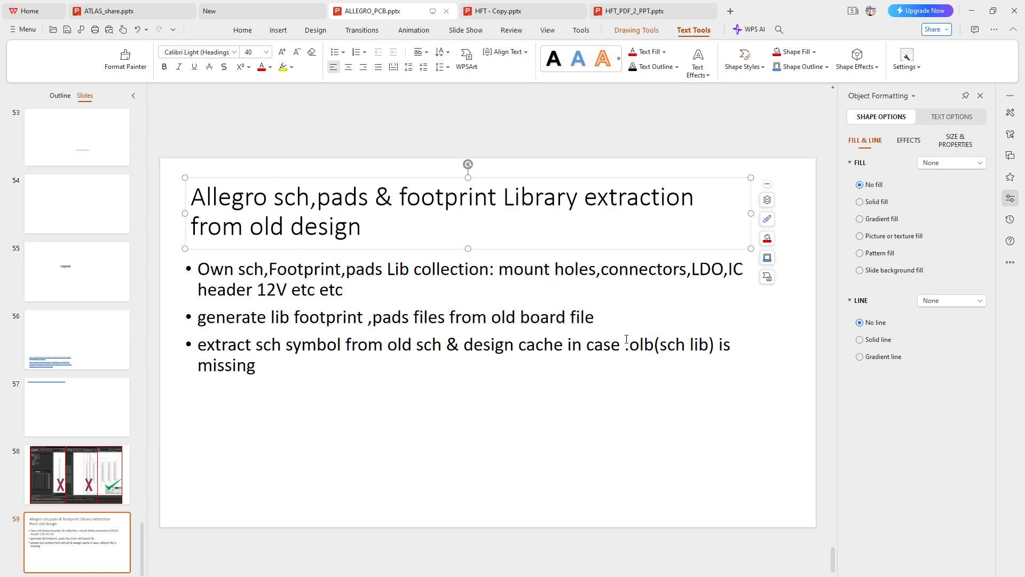
# Highlight 'pads', 'footprint' and '.olb' on slide 59, then minimise the presentation
pyautogui.moveTo(627, 339); pyautogui.dragTo(715, 350)
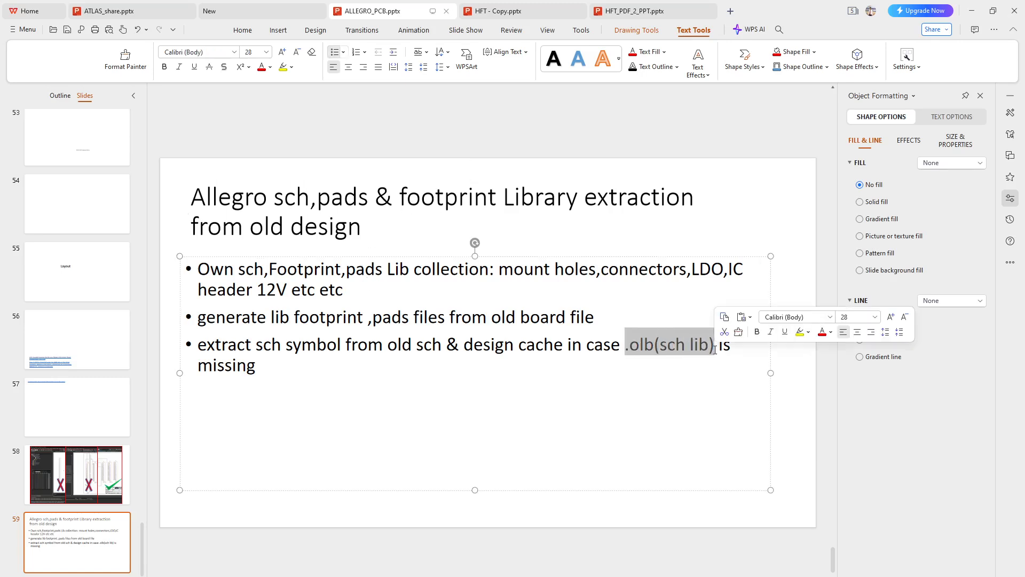
pyautogui.doubleClick(344, 199)
pyautogui.doubleClick(464, 201)
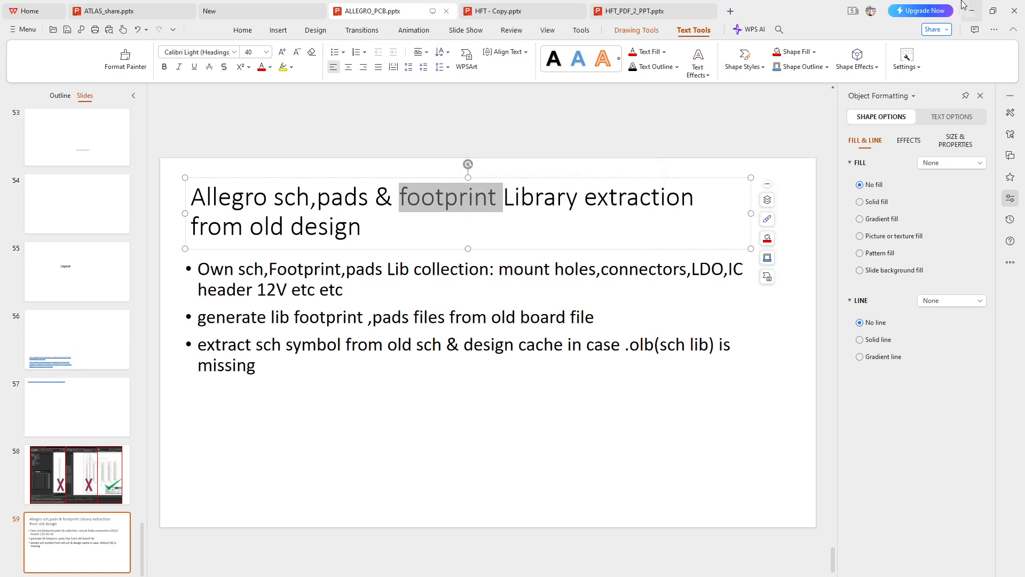
pyautogui.doubleClick(631, 345)
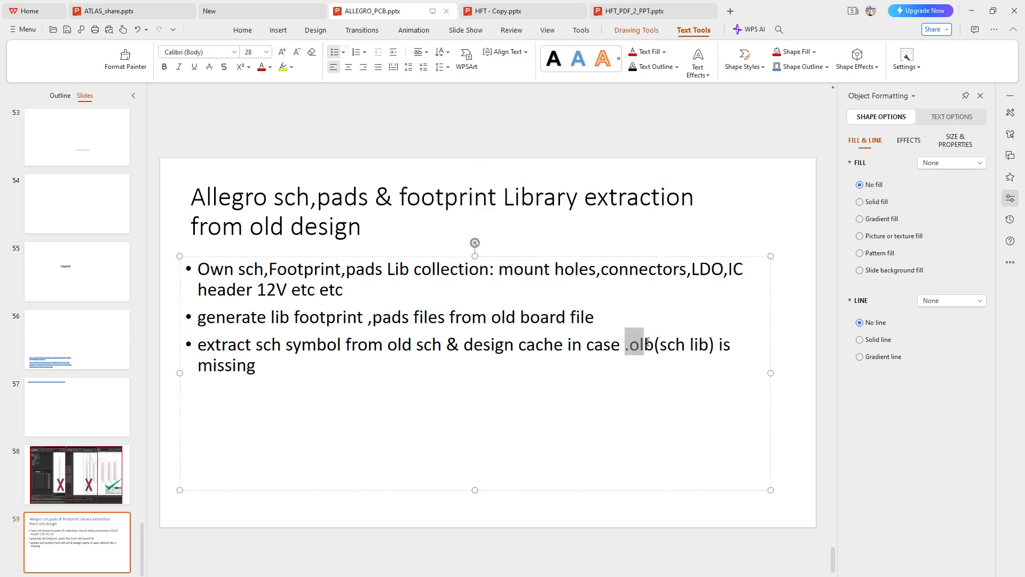
pyautogui.click(972, 10)
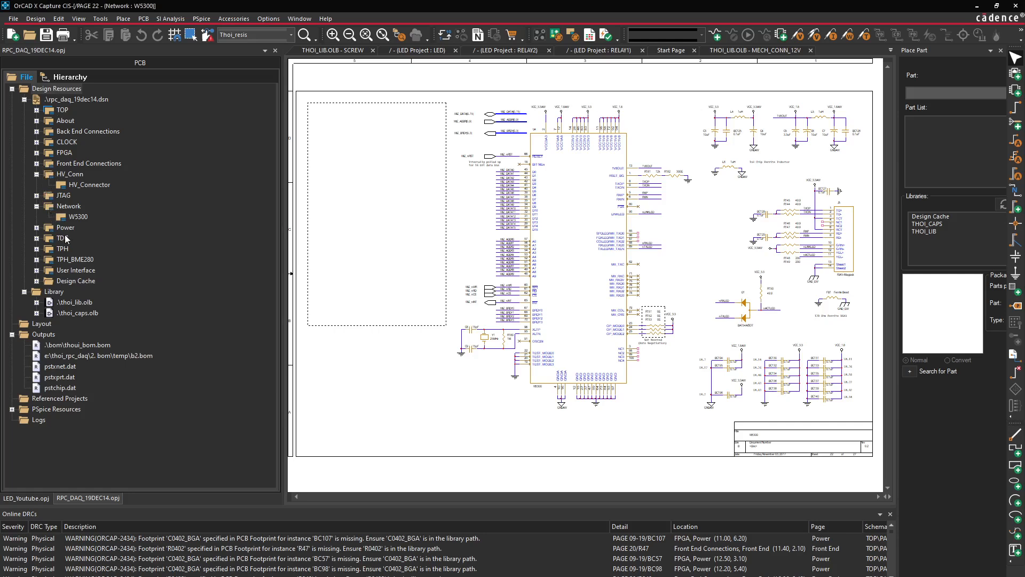
# Expand the Power and JTAG folders and open the Mechanical and HV_Connector pages
pyautogui.click(37, 229)
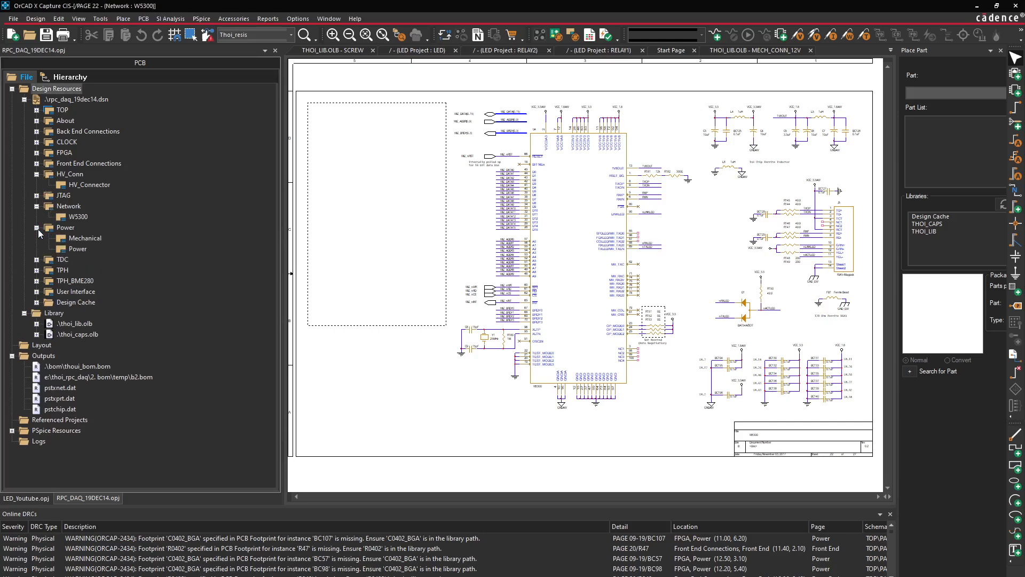
pyautogui.doubleClick(85, 238)
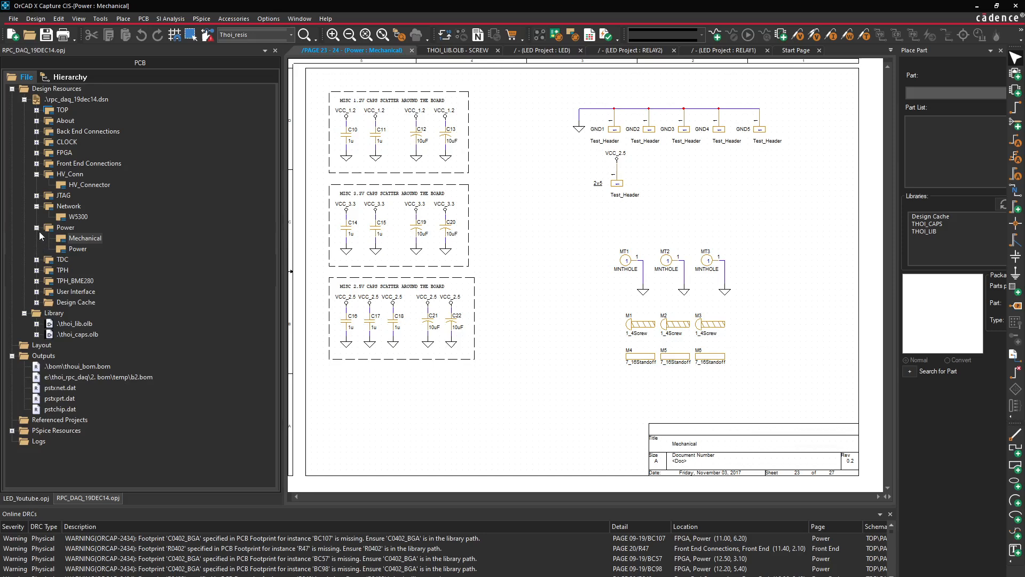
pyautogui.click(37, 196)
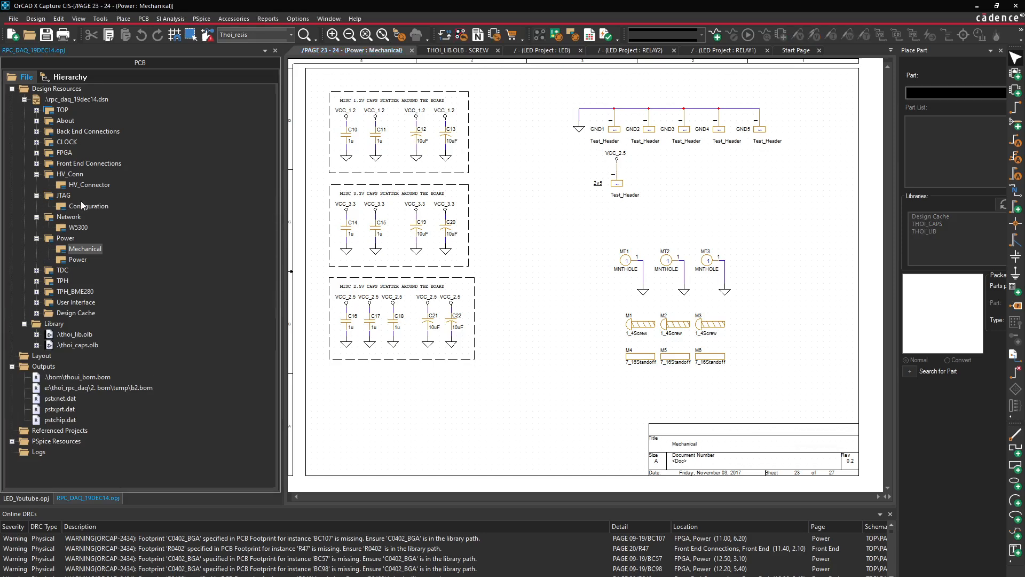
pyautogui.doubleClick(90, 184)
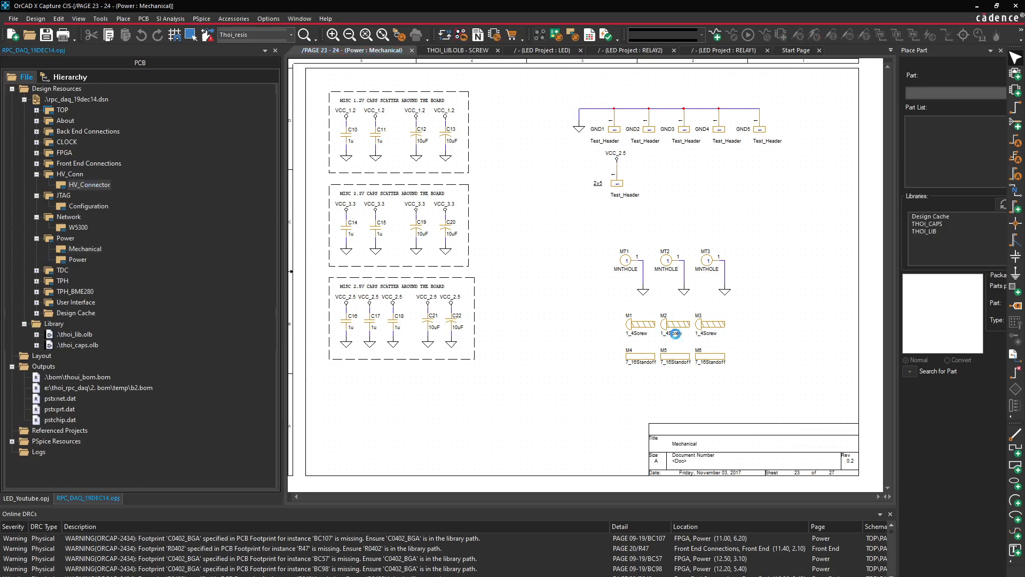
# Select connector J9 on the HV_Connector page, then switch to the LED_Youtube project
pyautogui.click(776, 343)
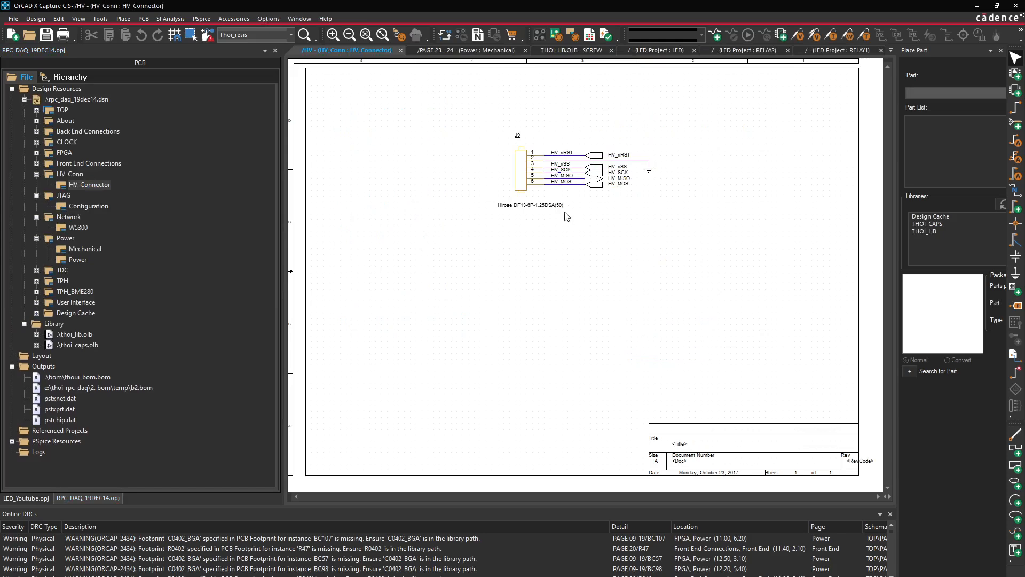
pyautogui.click(526, 159)
pyautogui.keyDown('ctrl'); pyautogui.scroll(4, 588, 280); pyautogui.keyUp('ctrl')
pyautogui.keyDown('ctrl'); pyautogui.scroll(-2, 632, 304); pyautogui.keyUp('ctrl')
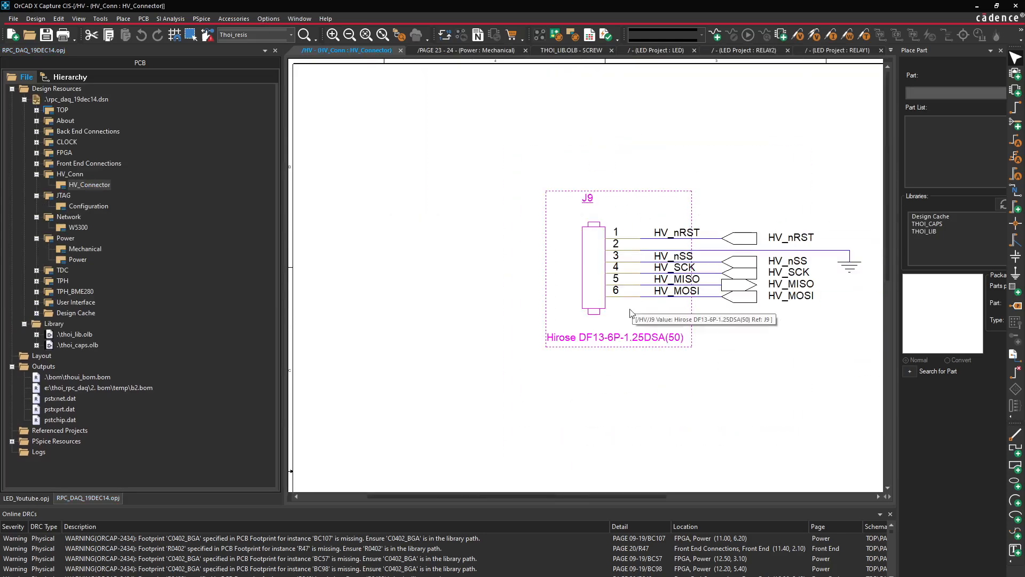
pyautogui.click(643, 385)
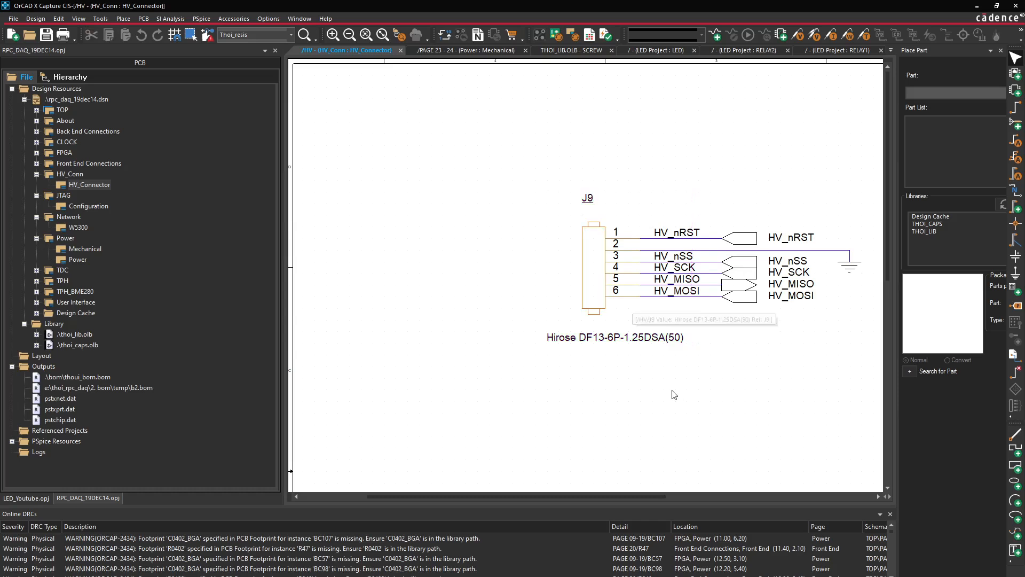
pyautogui.click(594, 293)
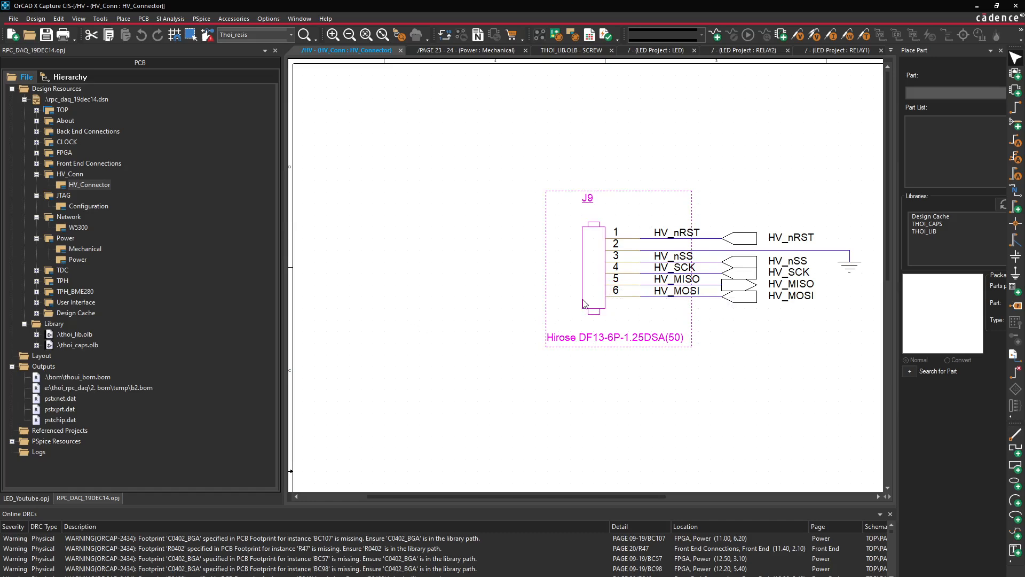
pyautogui.click(26, 498)
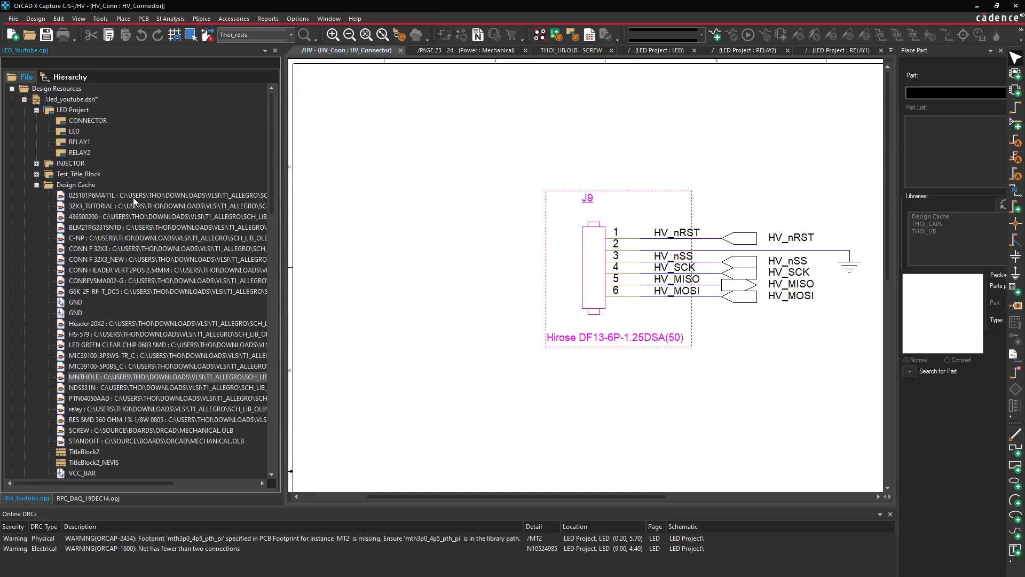
# Widen the project tree panel and return to the RPC_DAQ_19DEC14 project
pyautogui.moveTo(281, 207); pyautogui.dragTo(101, 130)
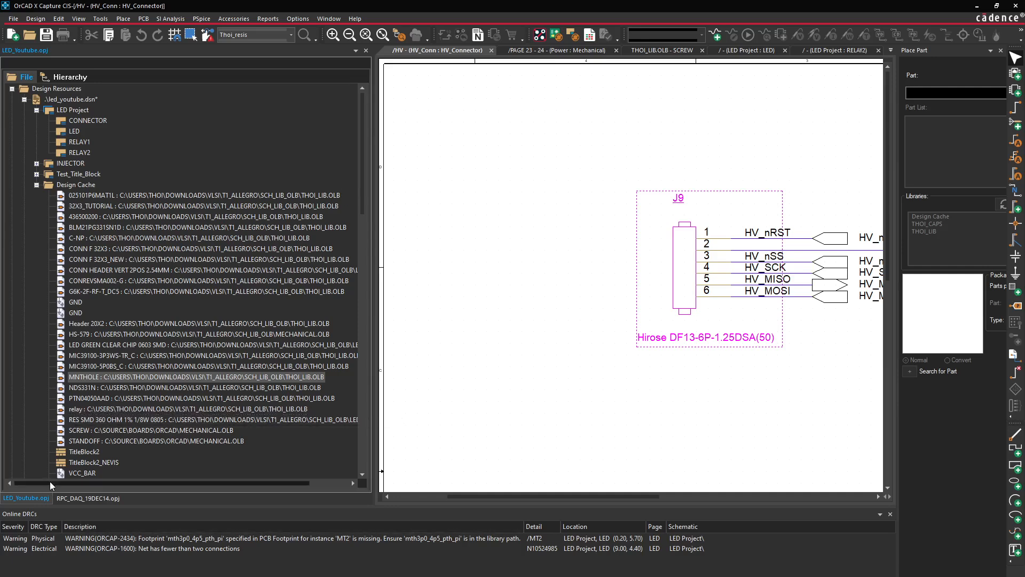
pyautogui.click(89, 497)
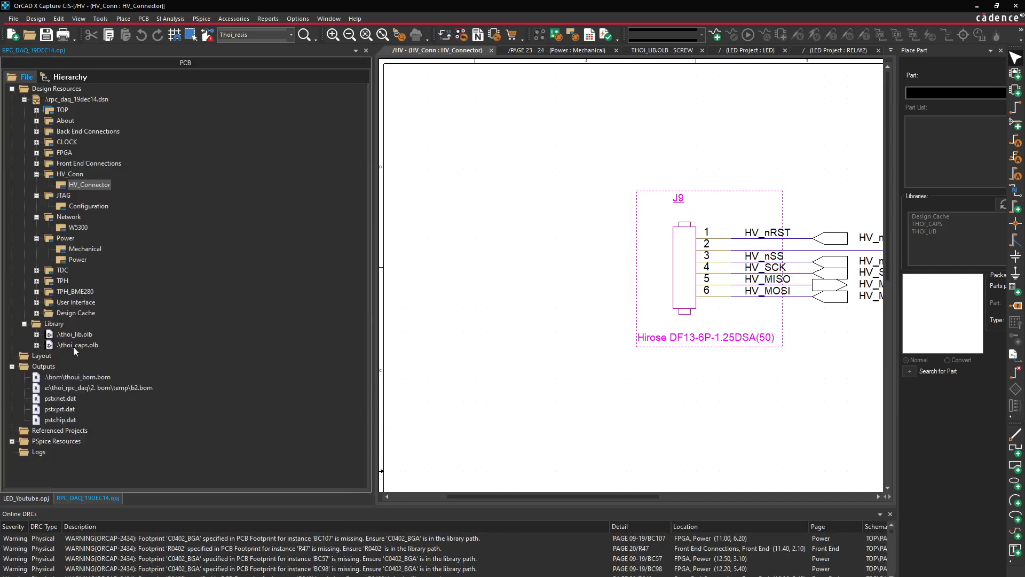
# Expand thoi_lib.olb, thoi_caps.olb and Design Cache, then right-click the BME part
pyautogui.click(36, 334)
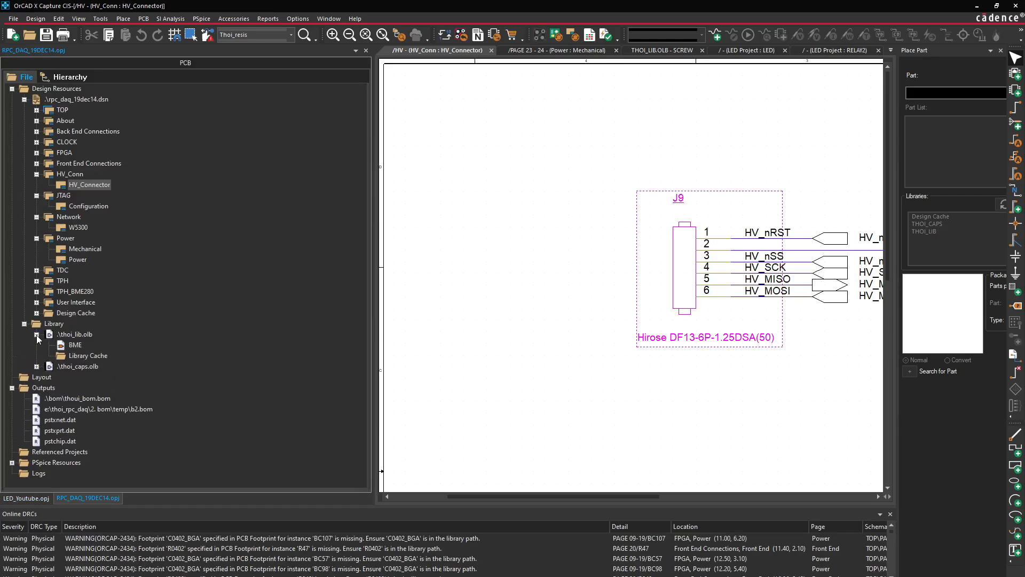
pyautogui.click(36, 366)
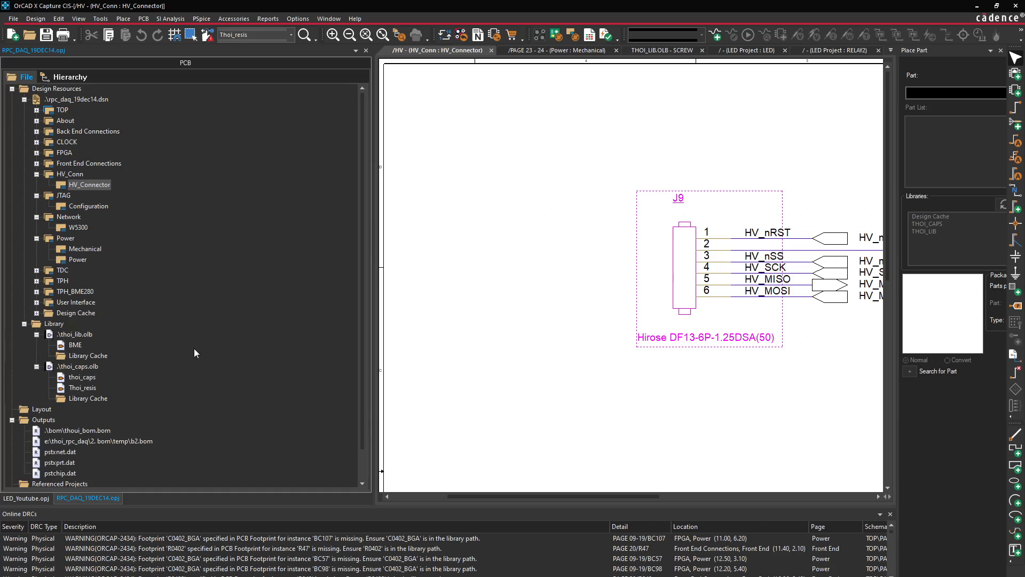
pyautogui.click(539, 406)
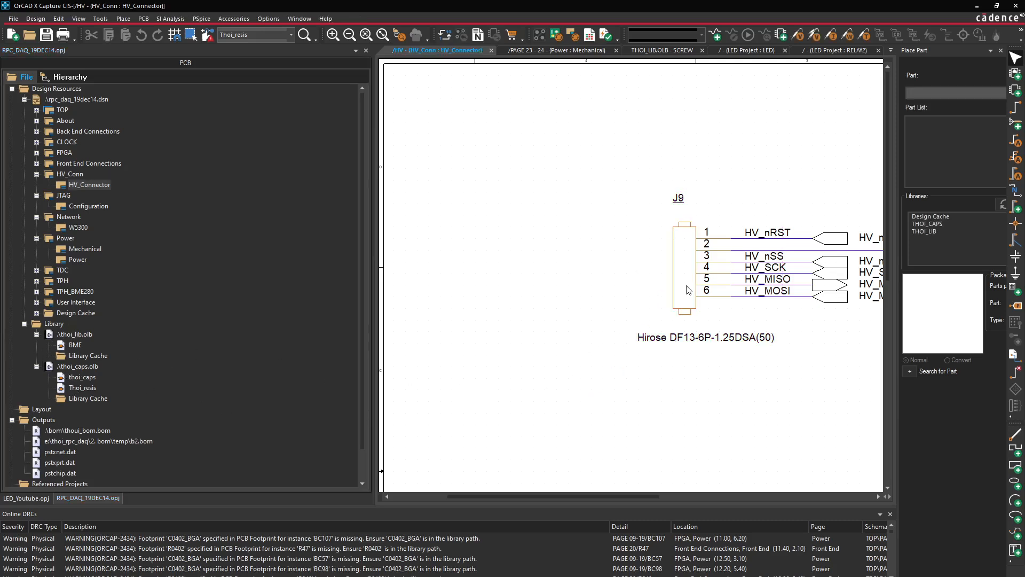
pyautogui.click(37, 313)
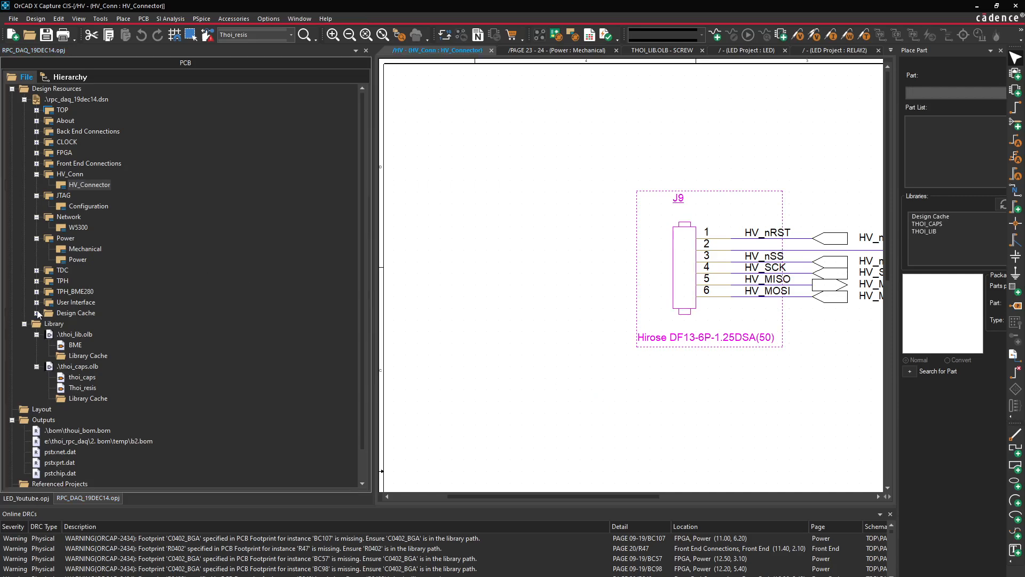
pyautogui.scroll(-12, 88, 377)
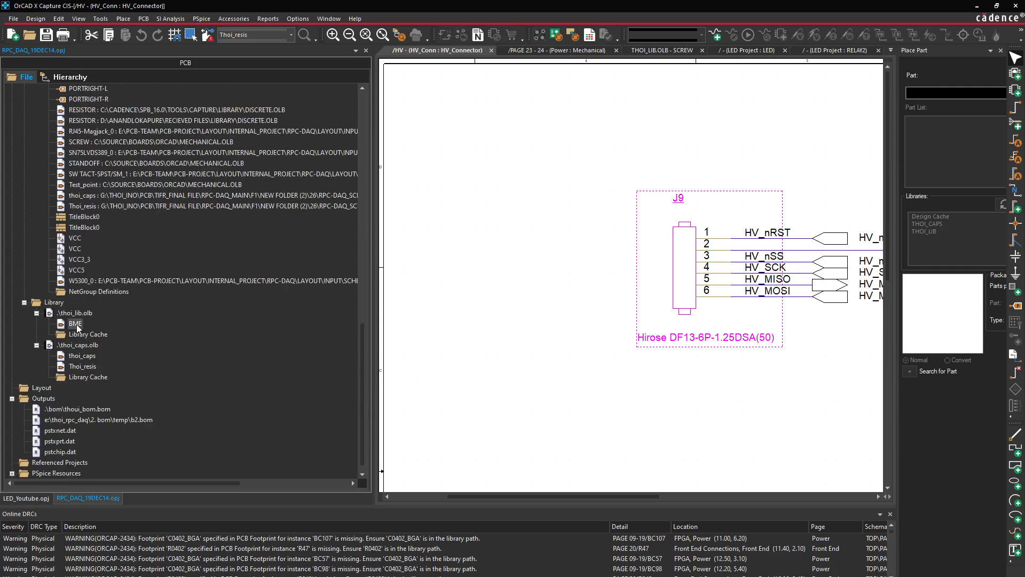
pyautogui.rightClick(76, 325)
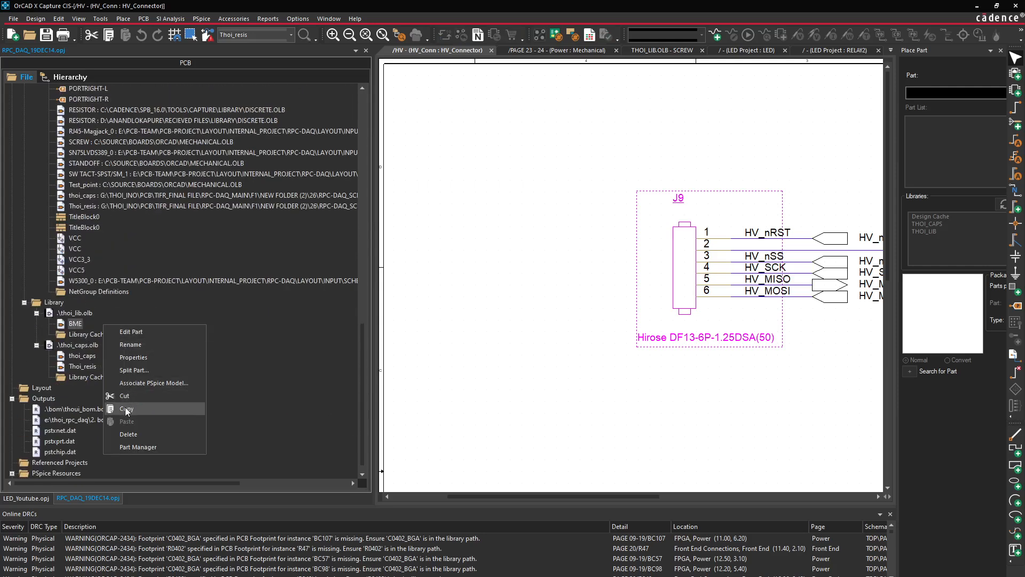
# Inspect BME's 8-pin symbol in the part editor, close it, and copy the BME part
pyautogui.doubleClick(76, 323)
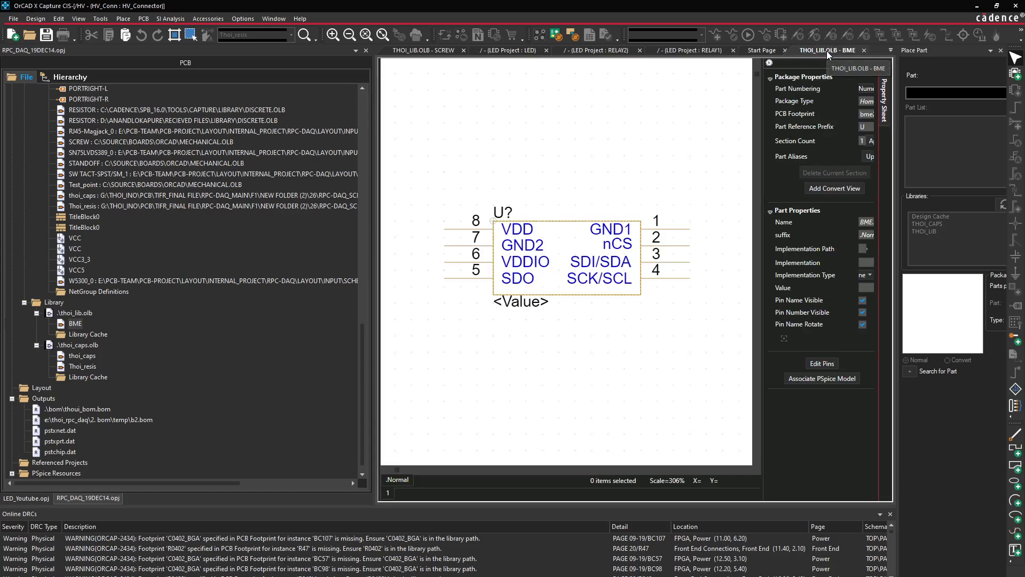
pyautogui.click(864, 50)
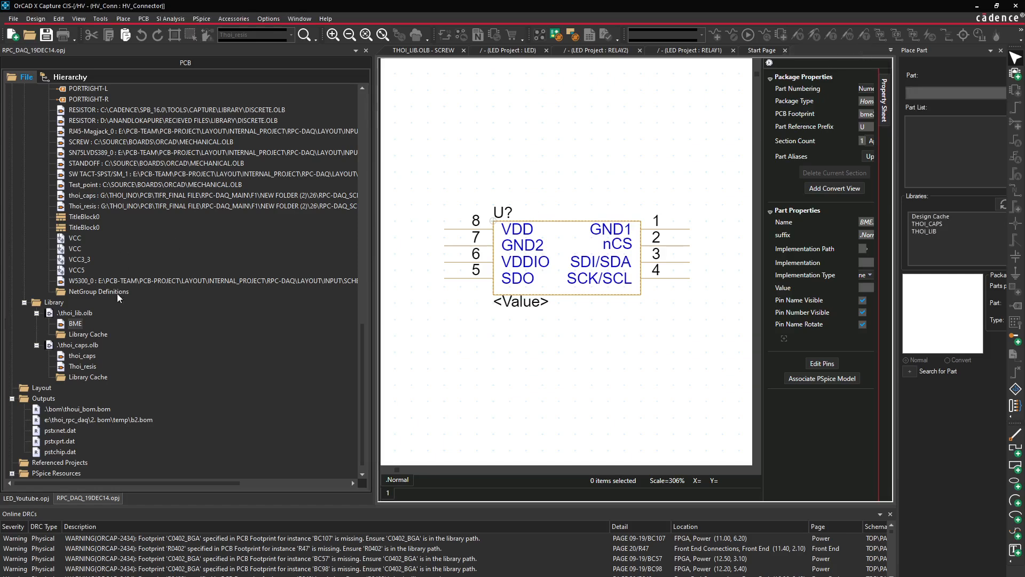
pyautogui.click(75, 323)
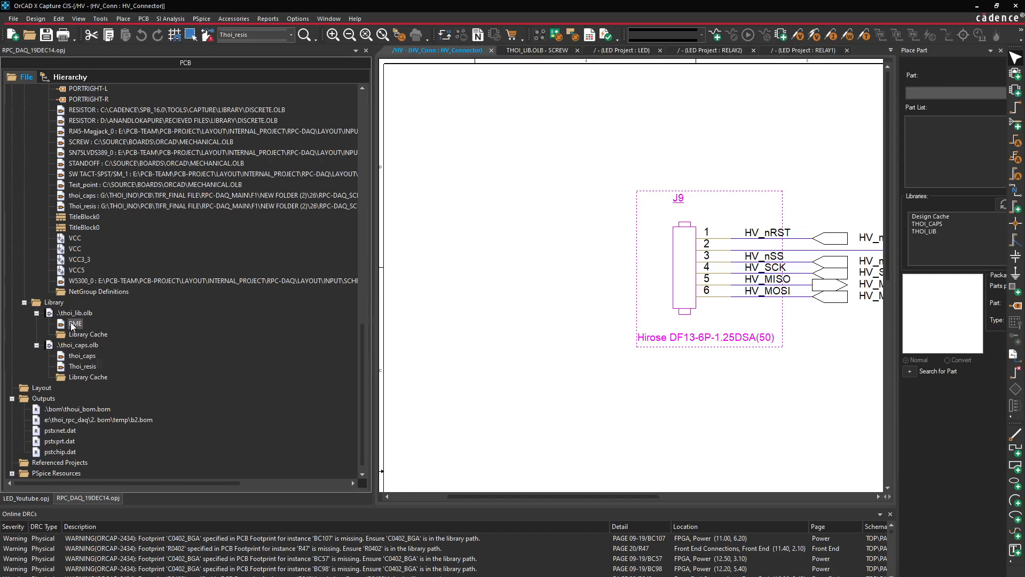
pyautogui.rightClick(98, 323)
pyautogui.click(122, 407)
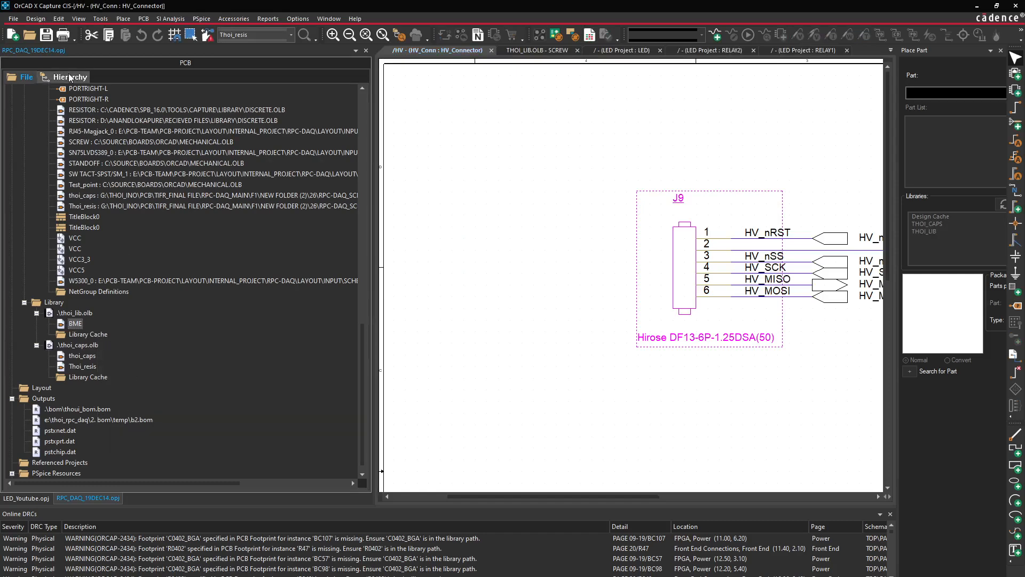
# Paste BME into LED_Youtube's thoi_lib.olb, overwriting the existing BME part
pyautogui.click(26, 498)
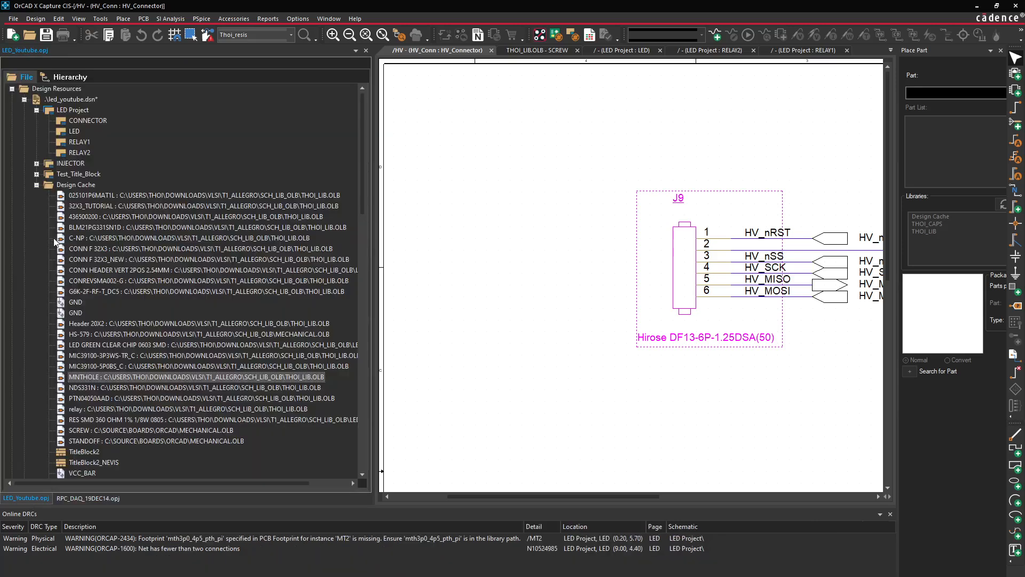
pyautogui.scroll(-5, 37, 364)
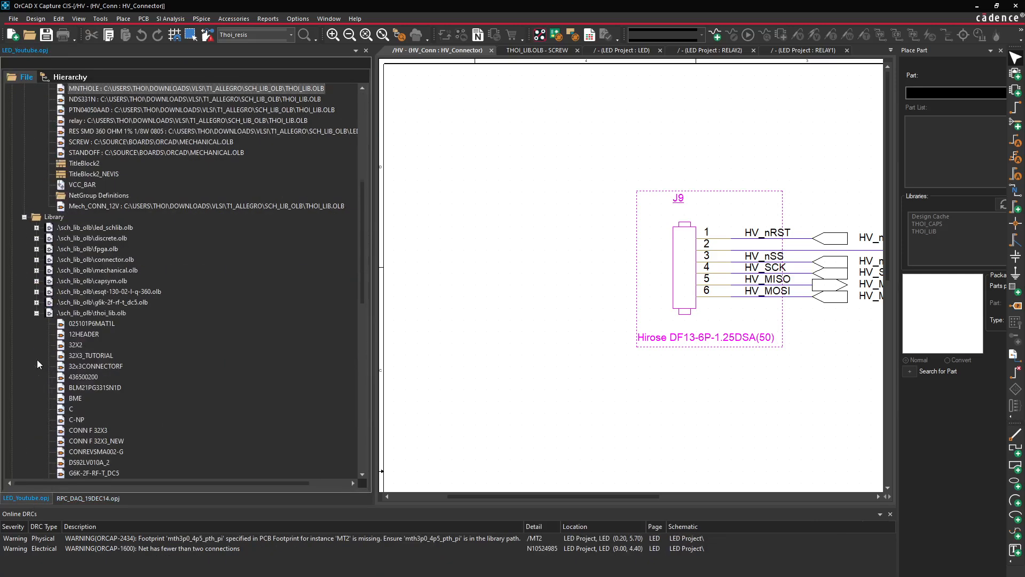
pyautogui.click(107, 313)
pyautogui.scroll(-6, 159, 345)
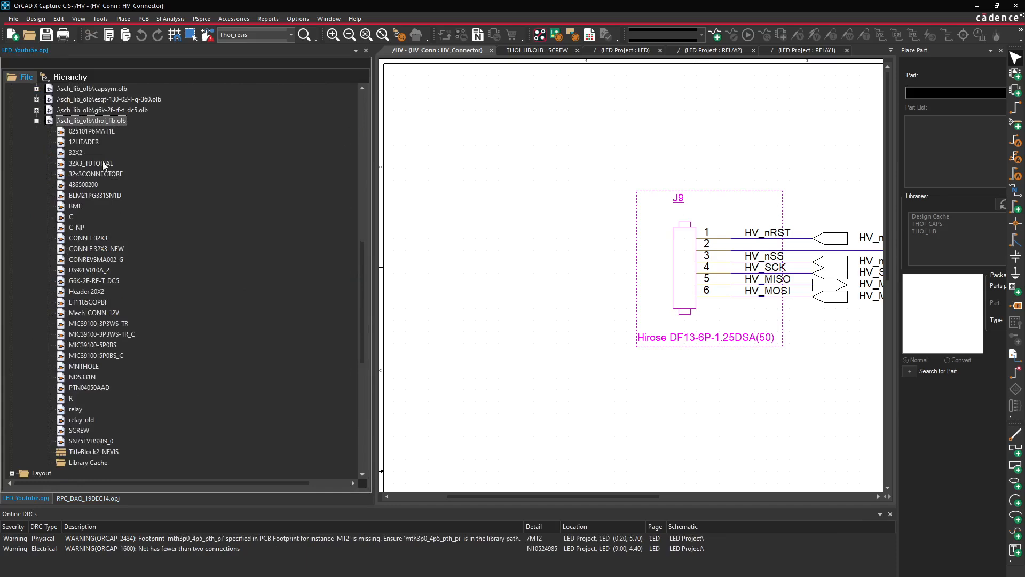
pyautogui.rightClick(101, 122)
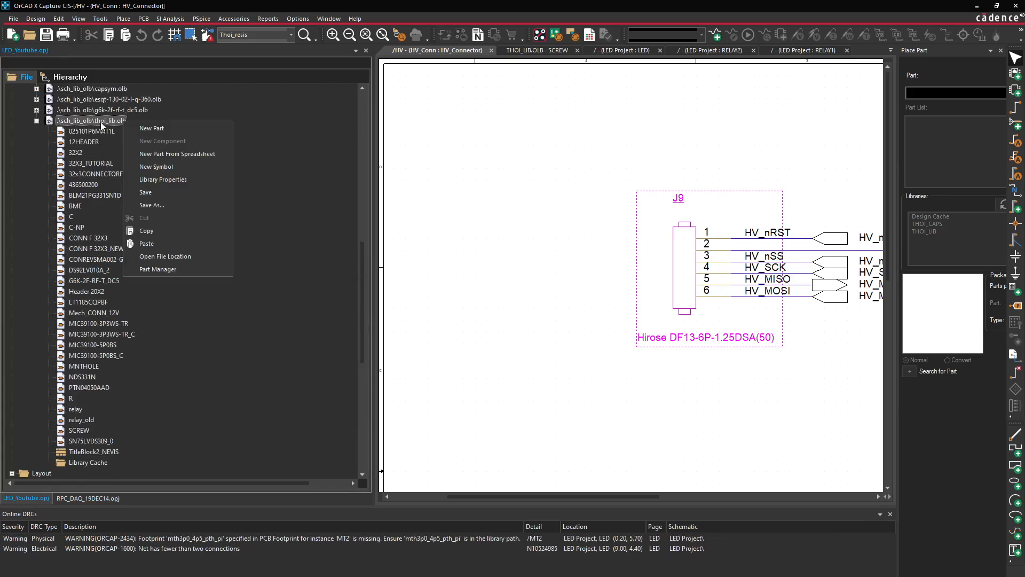
pyautogui.click(144, 243)
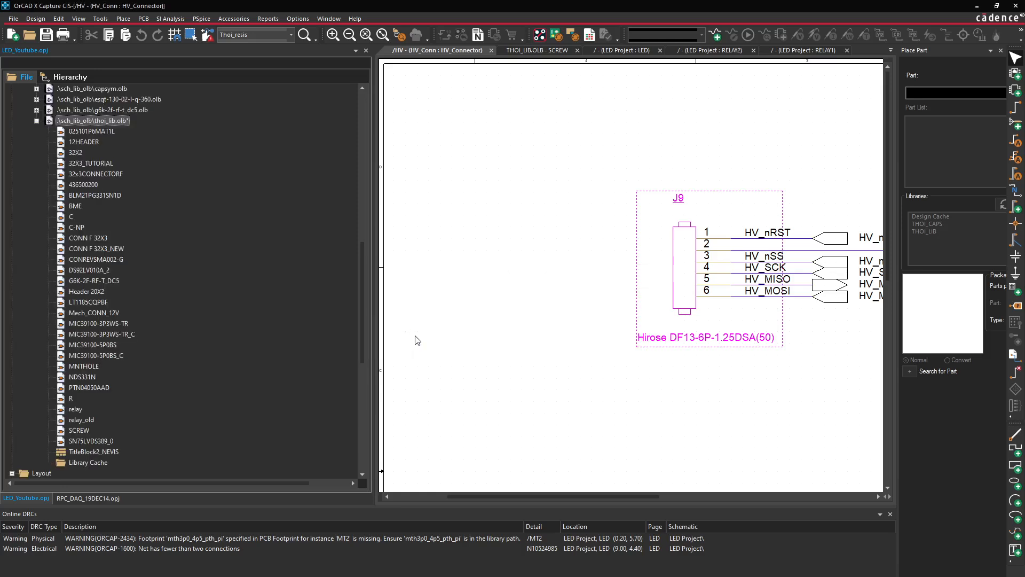
pyautogui.click(78, 207)
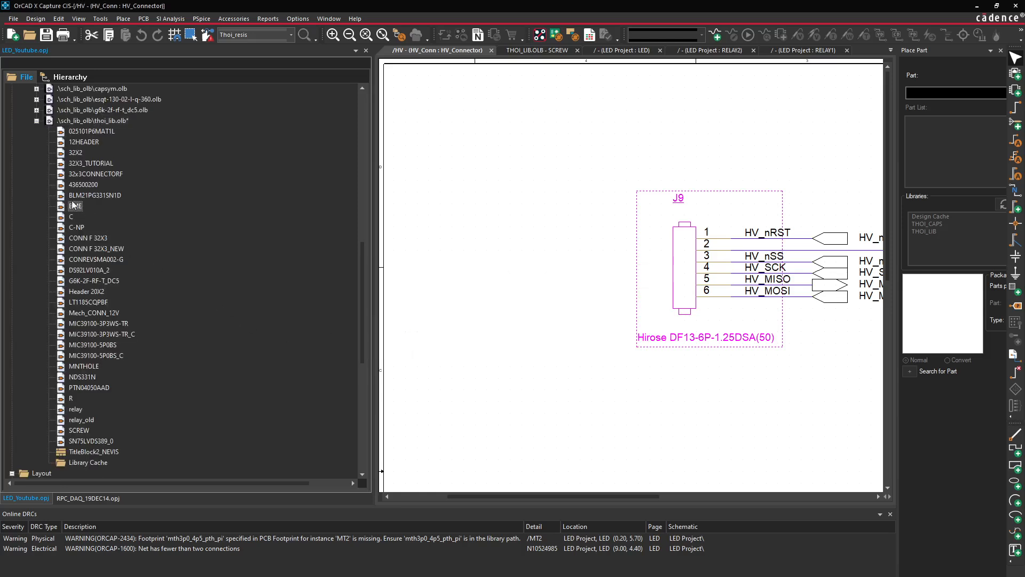
pyautogui.scroll(15, 110, 262)
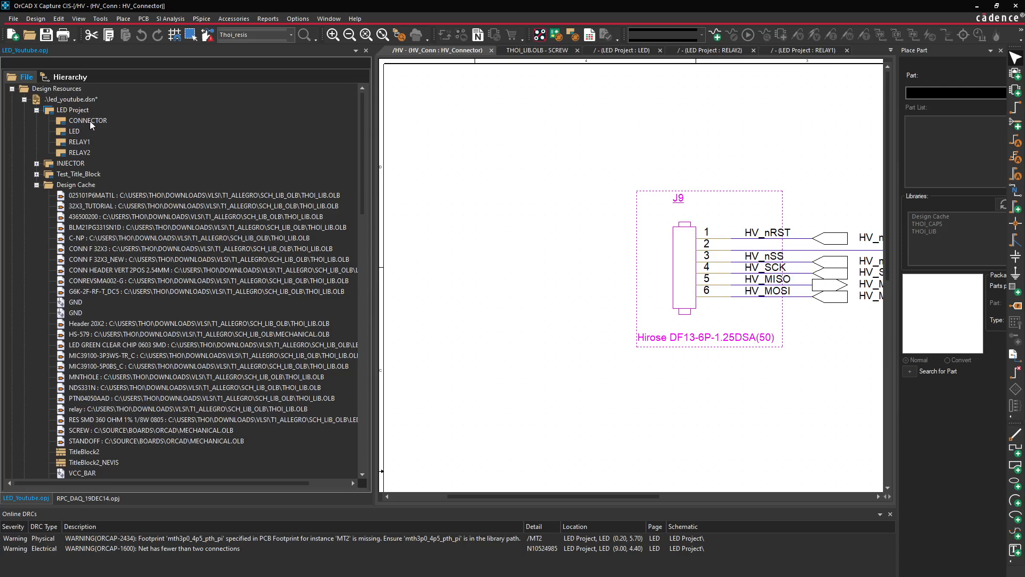
# Place BME from THOI_LIB as U5 on the CONNECTOR page, left of the title block
pyautogui.doubleClick(88, 121)
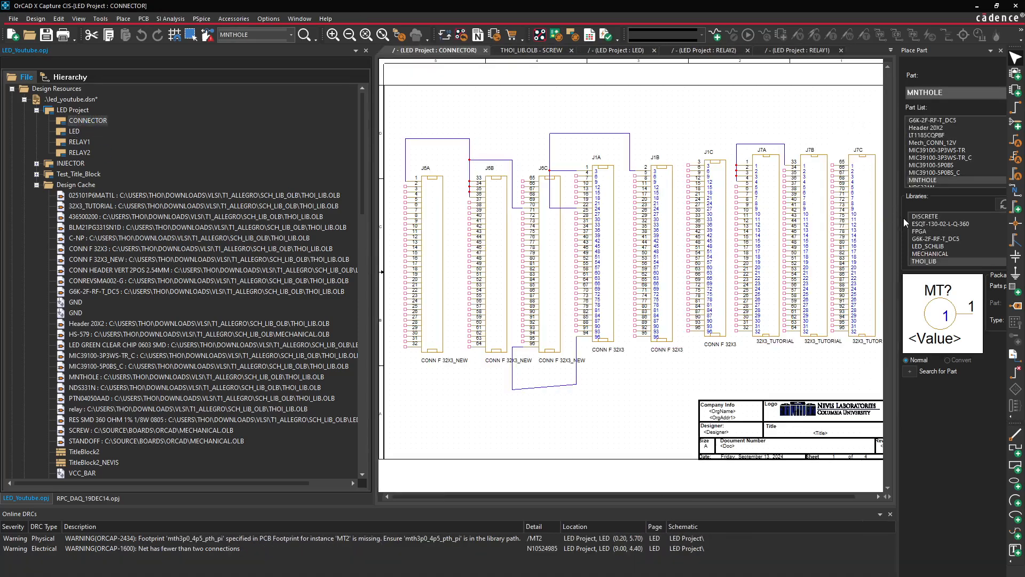
pyautogui.click(1015, 90)
pyautogui.click(926, 262)
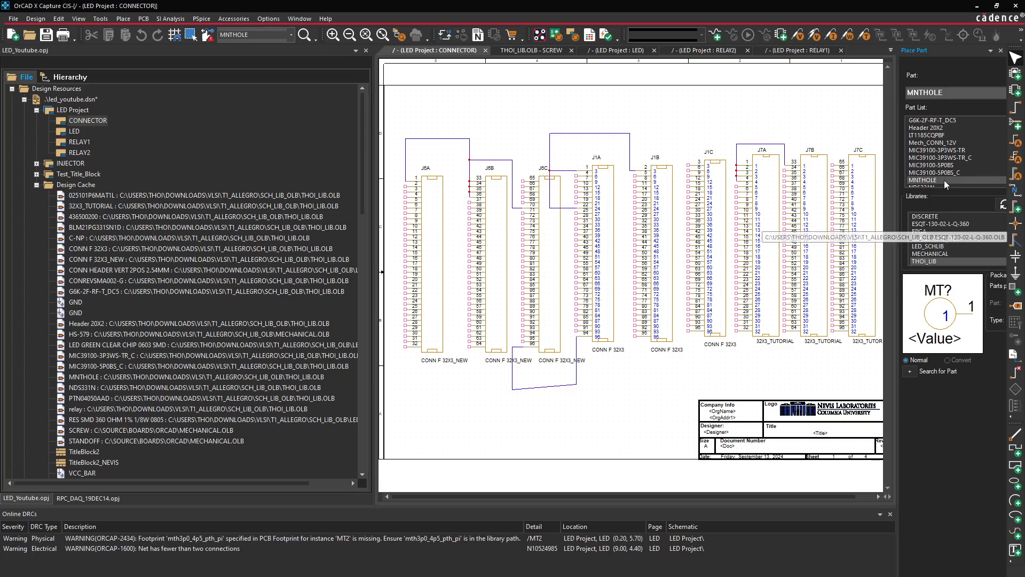
pyautogui.scroll(-2, 950, 166)
pyautogui.scroll(4, 940, 168)
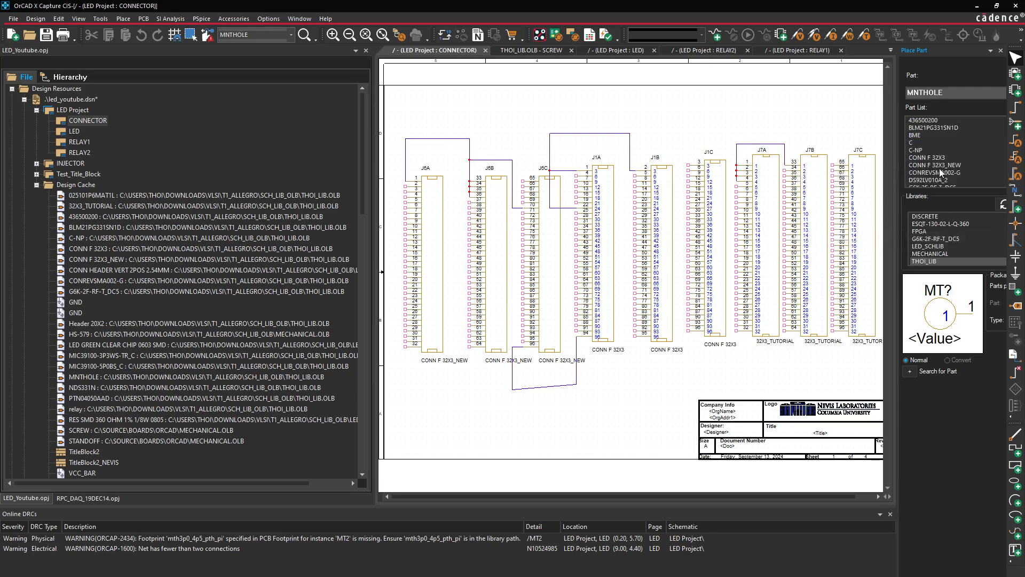
pyautogui.doubleClick(915, 135)
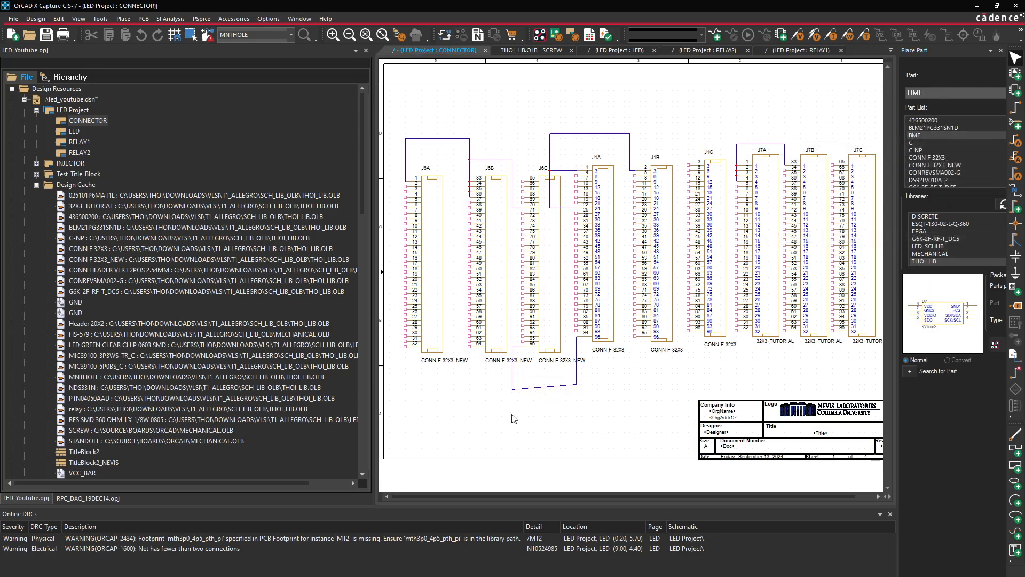
pyautogui.click(487, 417)
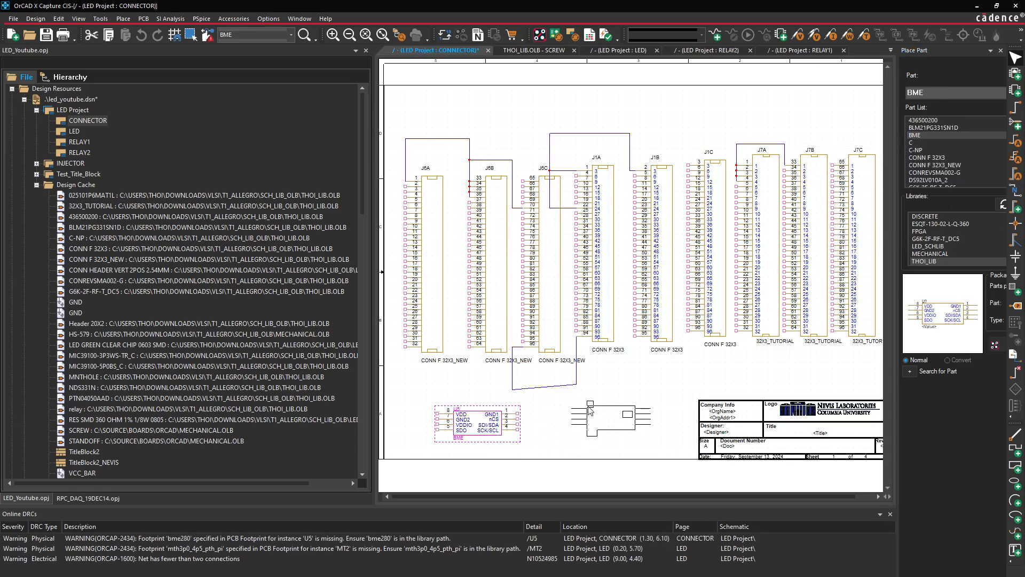
pyautogui.rightClick(588, 408)
pyautogui.click(618, 192)
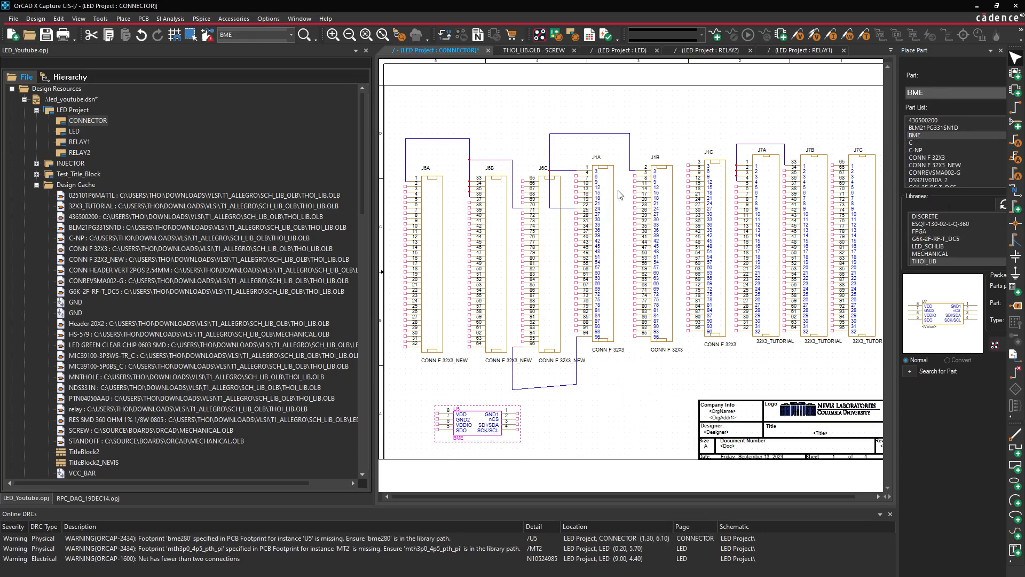
pyautogui.click(579, 398)
# Check the missing bme280 footprint warning against U5, then close the Allegro board window
pyautogui.click(217, 539)
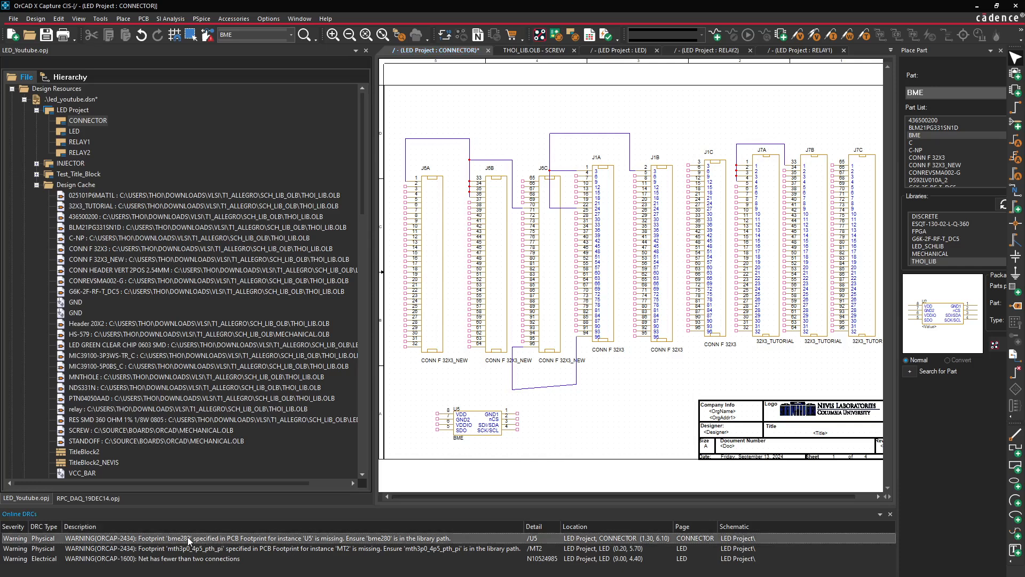
pyautogui.click(487, 435)
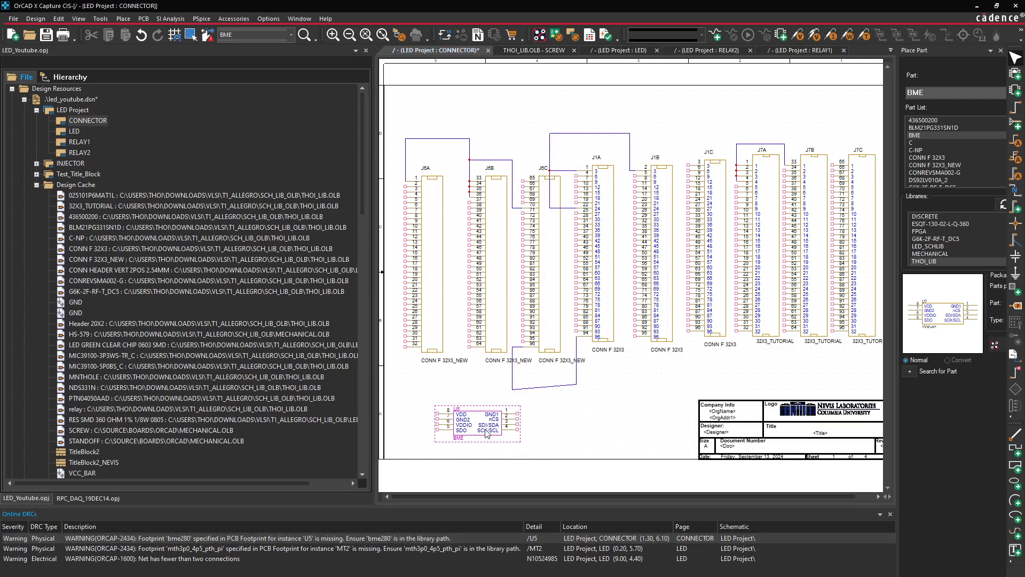
pyautogui.click(535, 447)
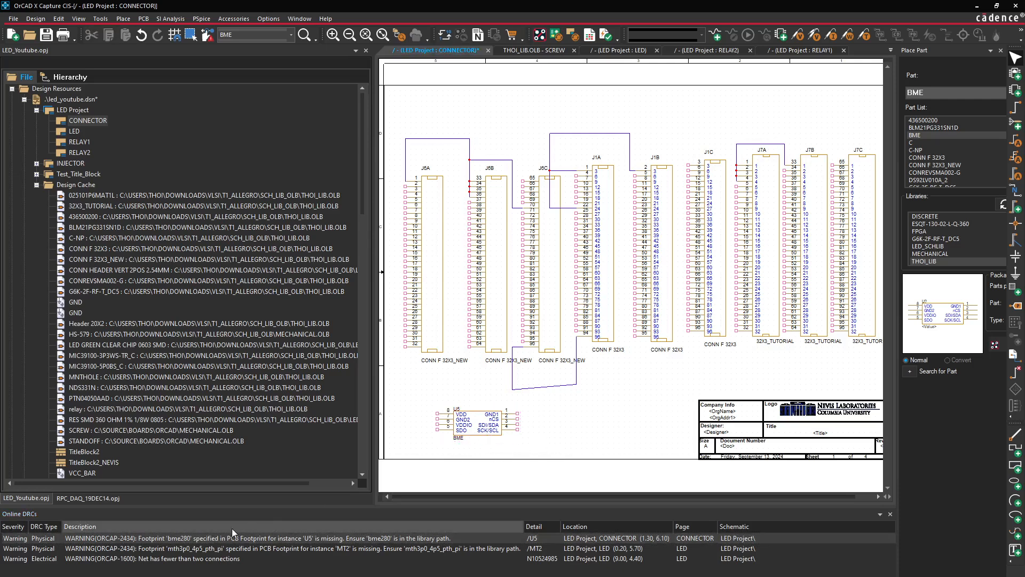
pyautogui.click(469, 432)
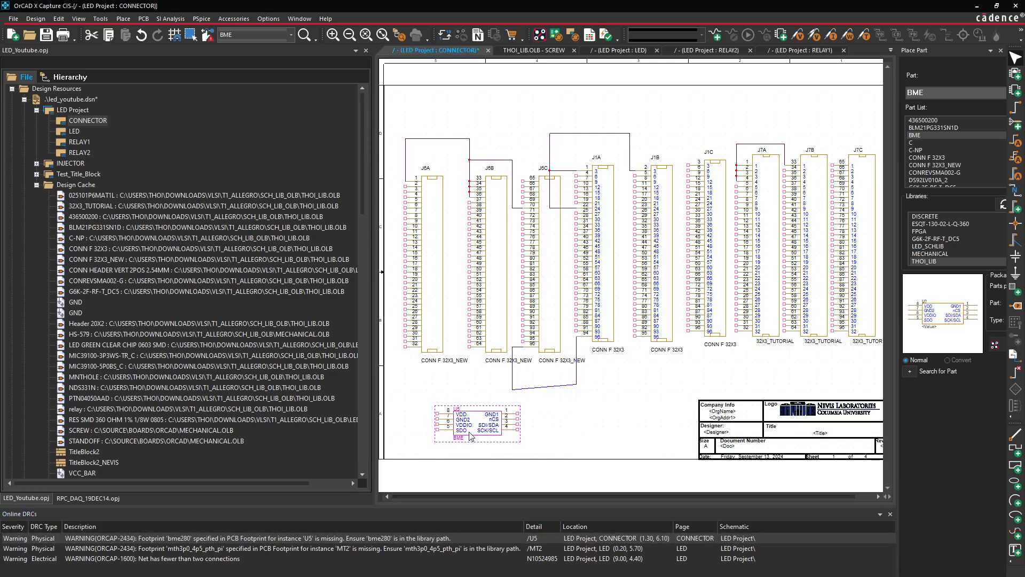
pyautogui.click(541, 40)
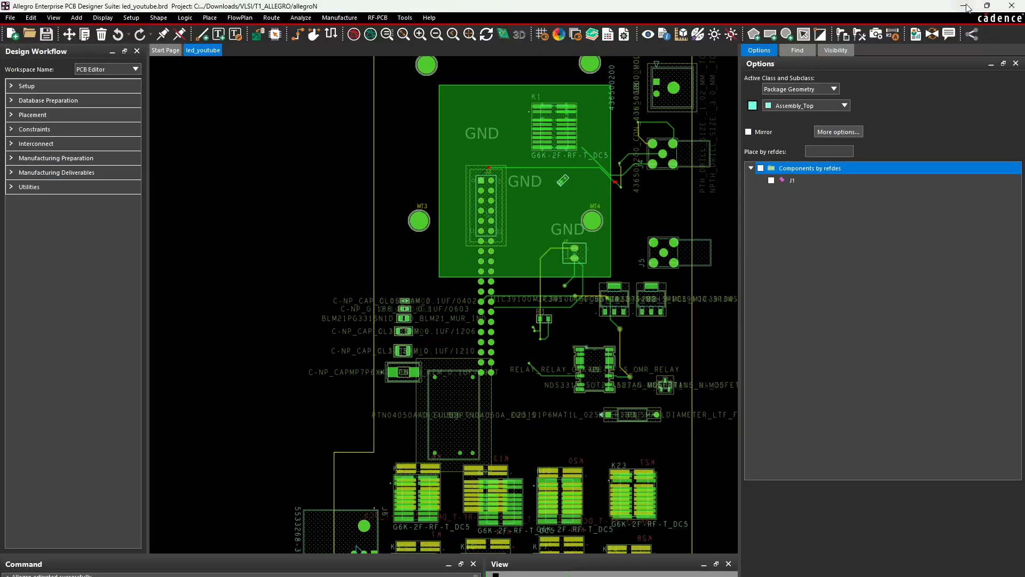
pyautogui.click(1008, 5)
# Look through the SCREW, LED, RELAY2, RELAY1 and CONNECTOR page tabs
pyautogui.click(546, 51)
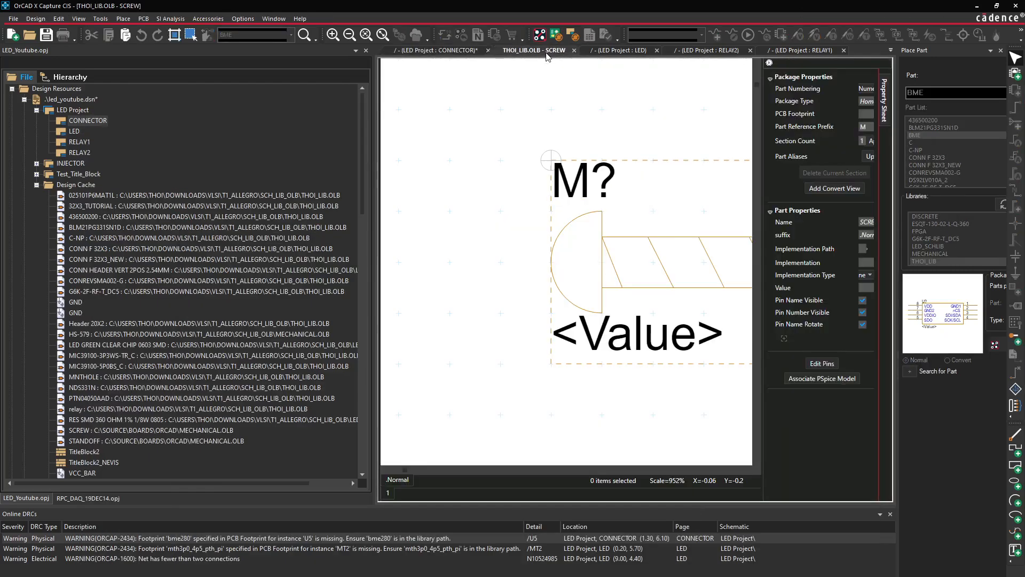
pyautogui.click(89, 499)
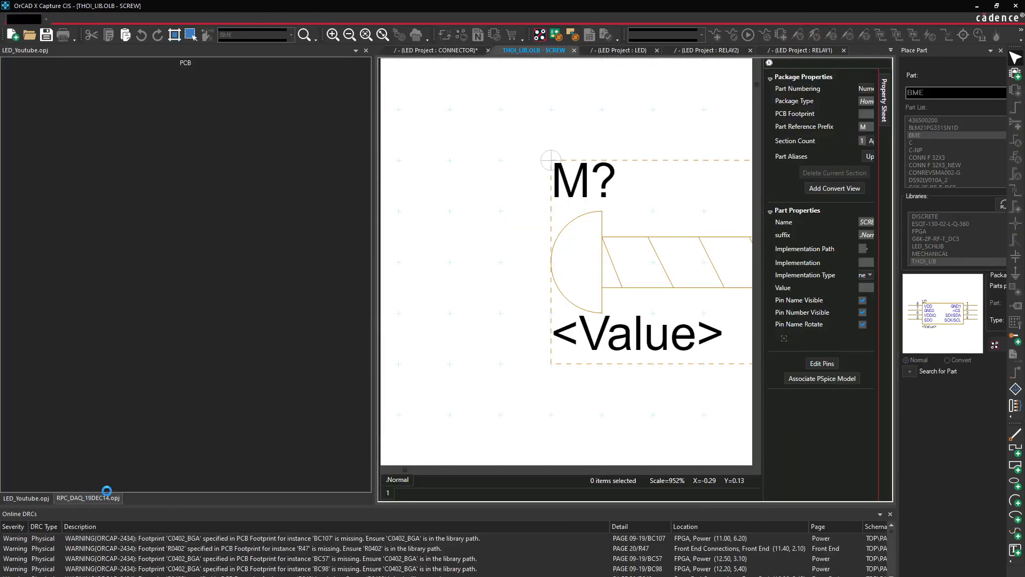
pyautogui.click(480, 334)
pyautogui.scroll(3, 171, 286)
pyautogui.scroll(5, 179, 298)
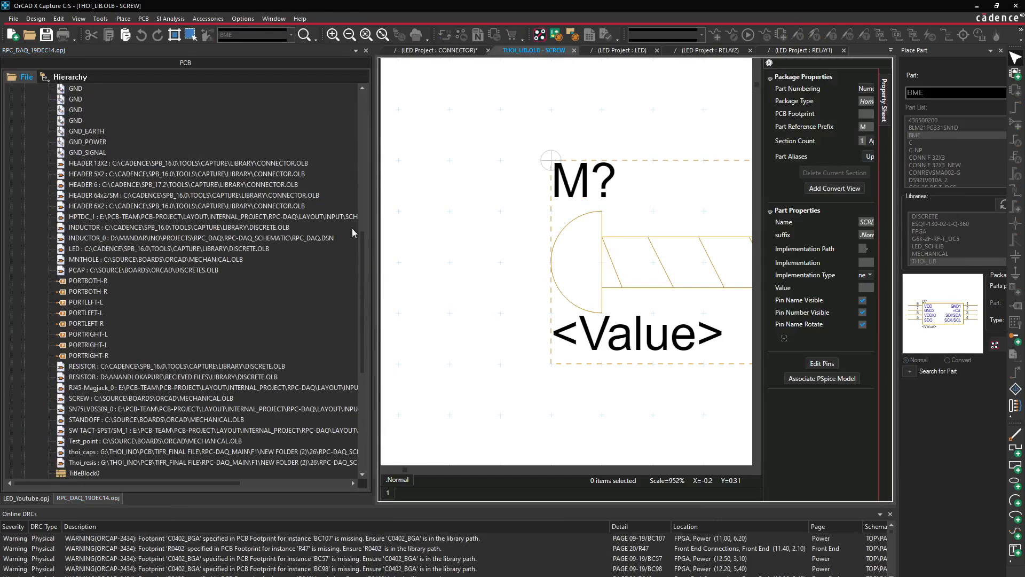
pyautogui.click(619, 50)
pyautogui.click(699, 51)
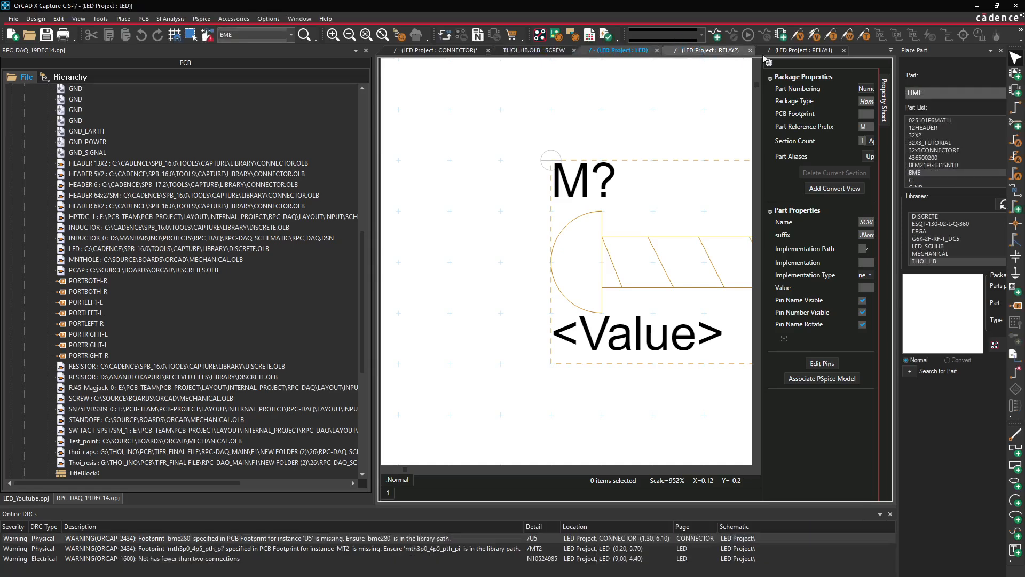
pyautogui.click(792, 51)
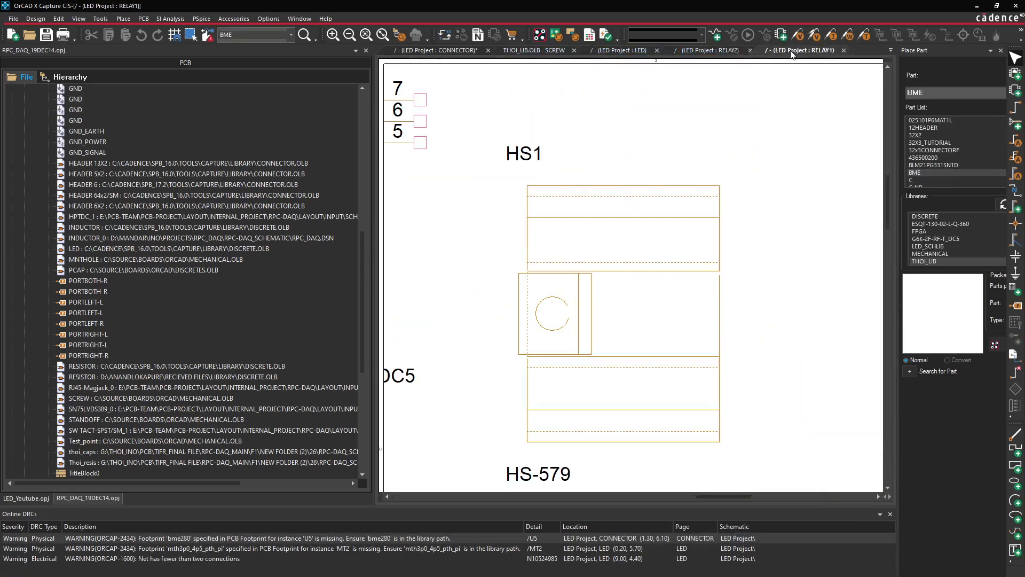
pyautogui.click(442, 50)
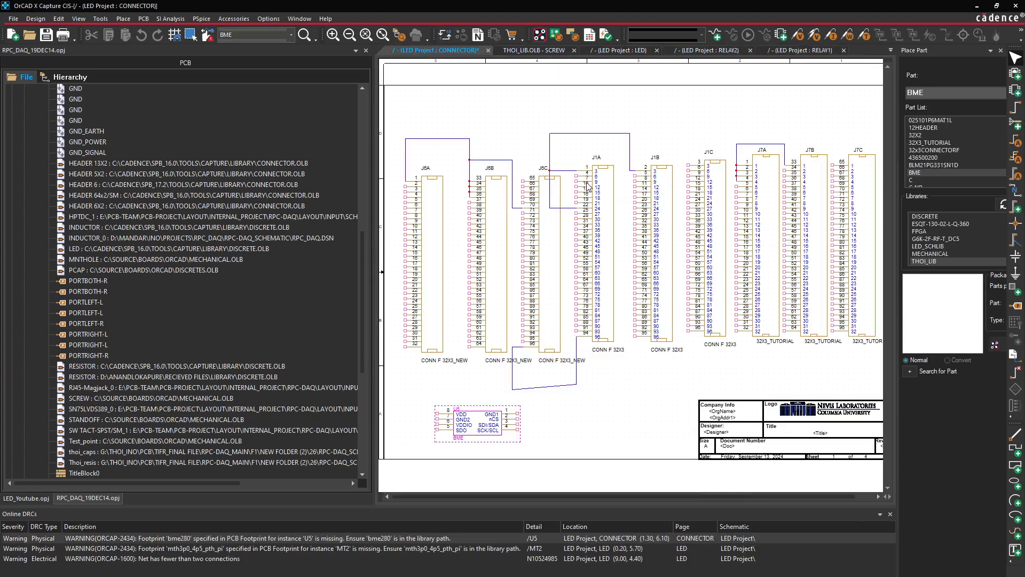
# Make RPC_DAQ_19DEC14 active and open its HV_Connector page from the window list
pyautogui.click(90, 499)
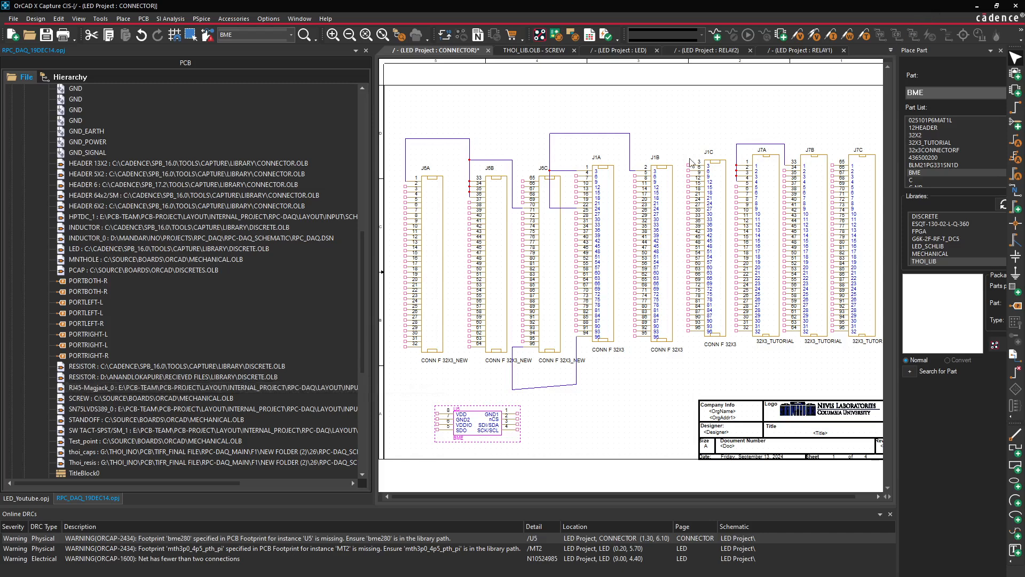
pyautogui.click(891, 50)
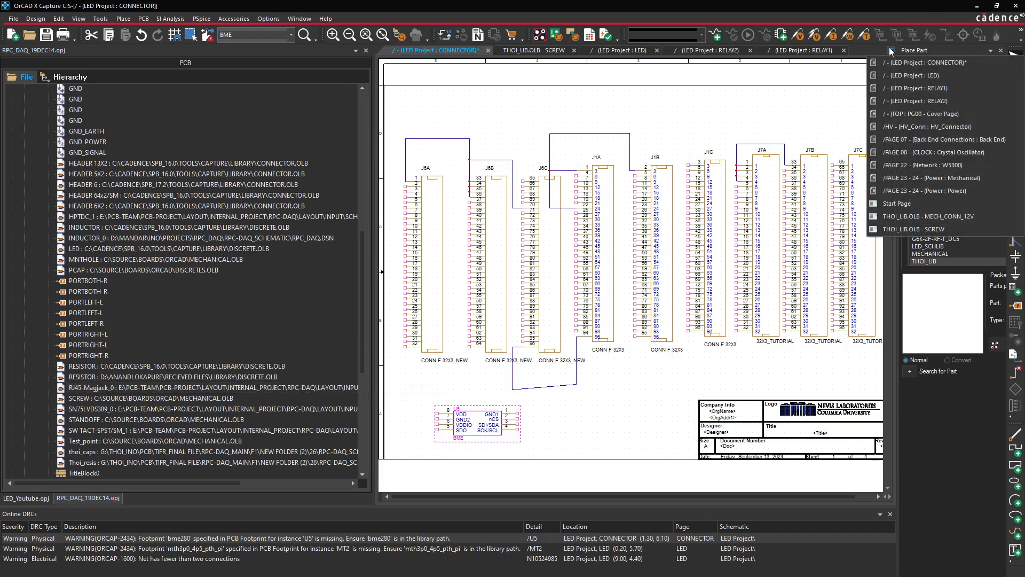
pyautogui.click(927, 126)
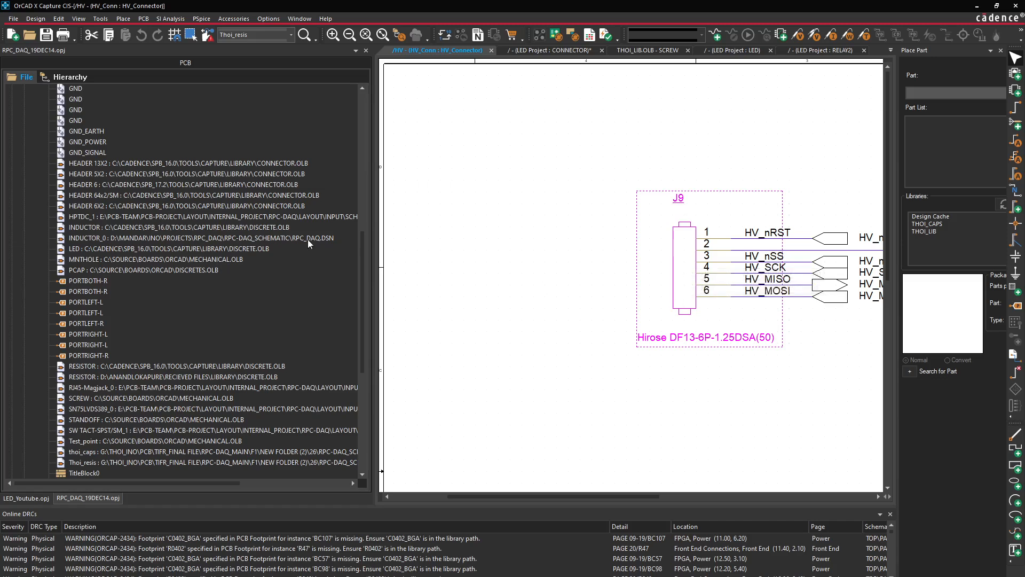
# Find and select BME in the RPC_DAQ design cache and in thoi_lib.olb
pyautogui.scroll(8, 227, 244)
pyautogui.scroll(-15, 117, 242)
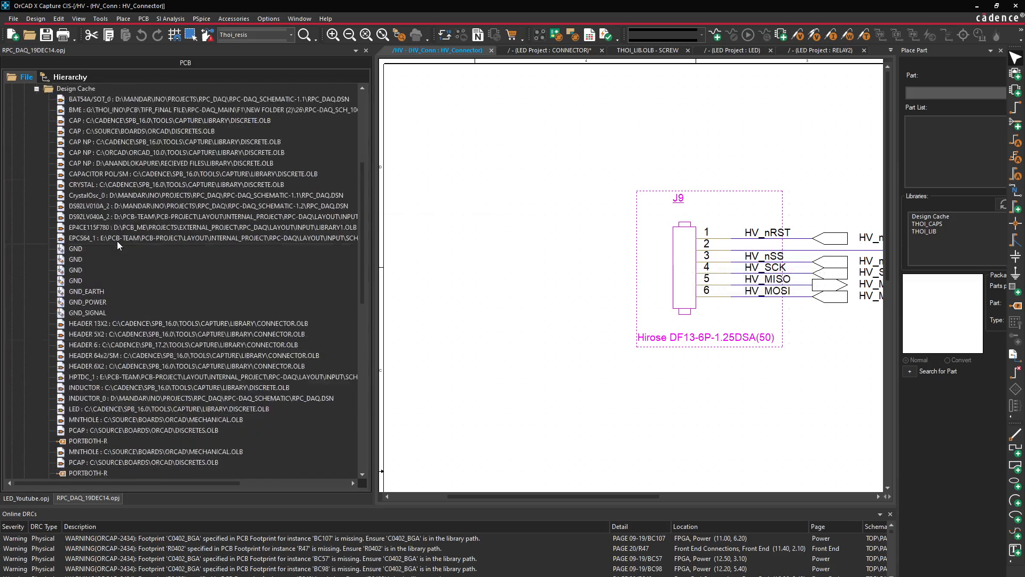
pyautogui.scroll(3, 138, 257)
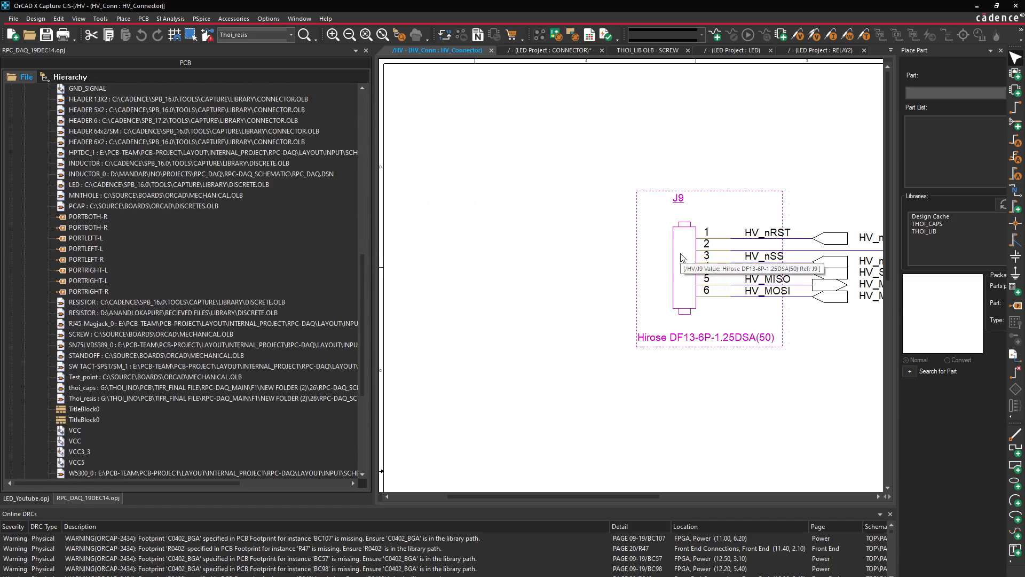
pyautogui.scroll(11, 99, 261)
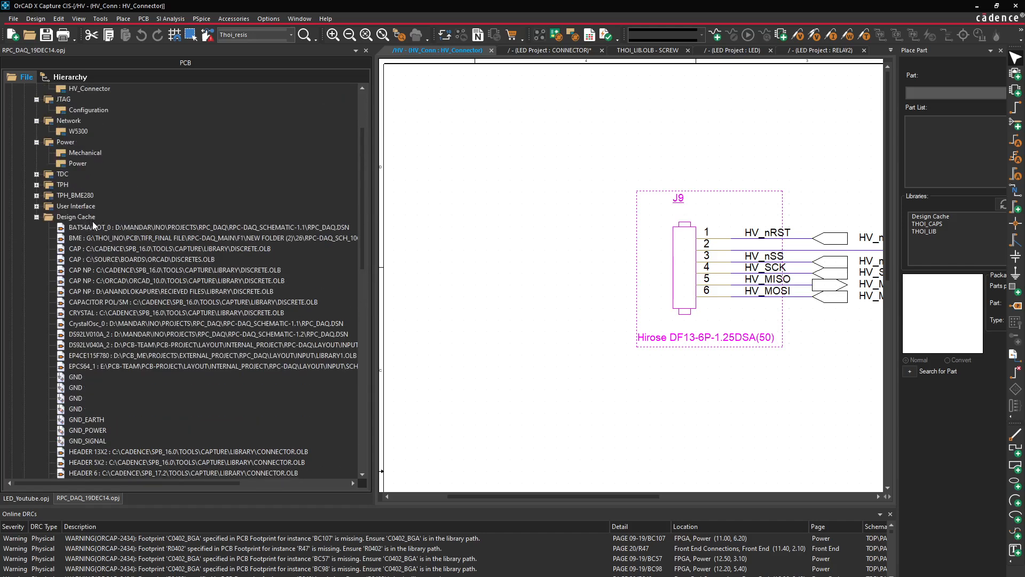
pyautogui.click(104, 236)
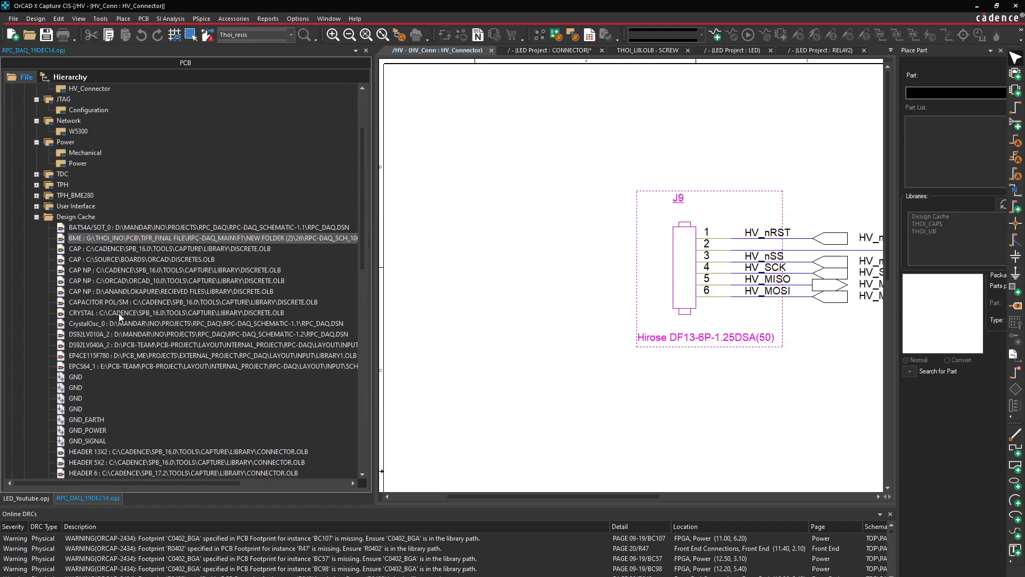
pyautogui.scroll(-15, 225, 341)
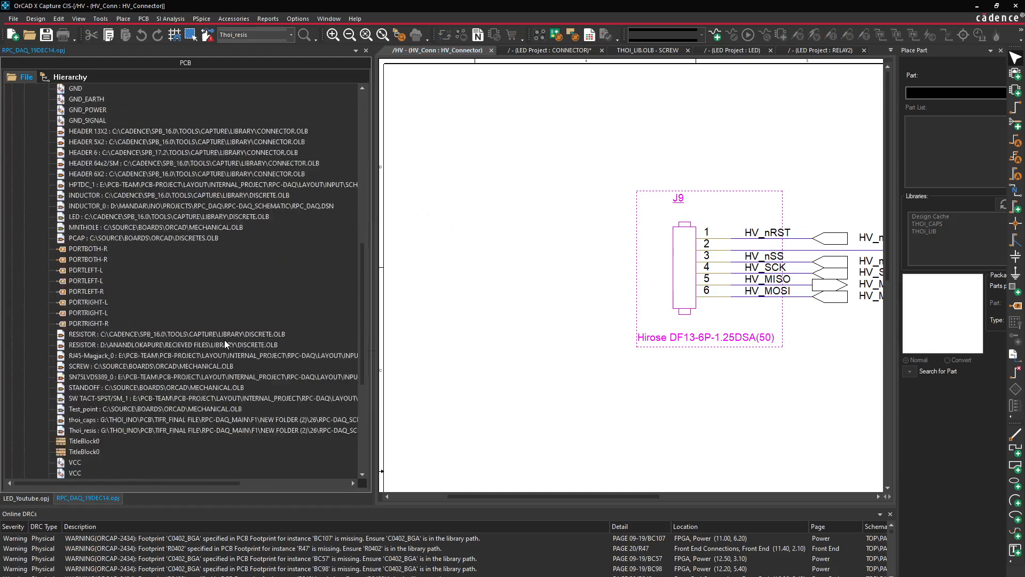
pyautogui.click(75, 323)
# Copy the cached BME part and return to the LED_Youtube project
pyautogui.scroll(6, 175, 324)
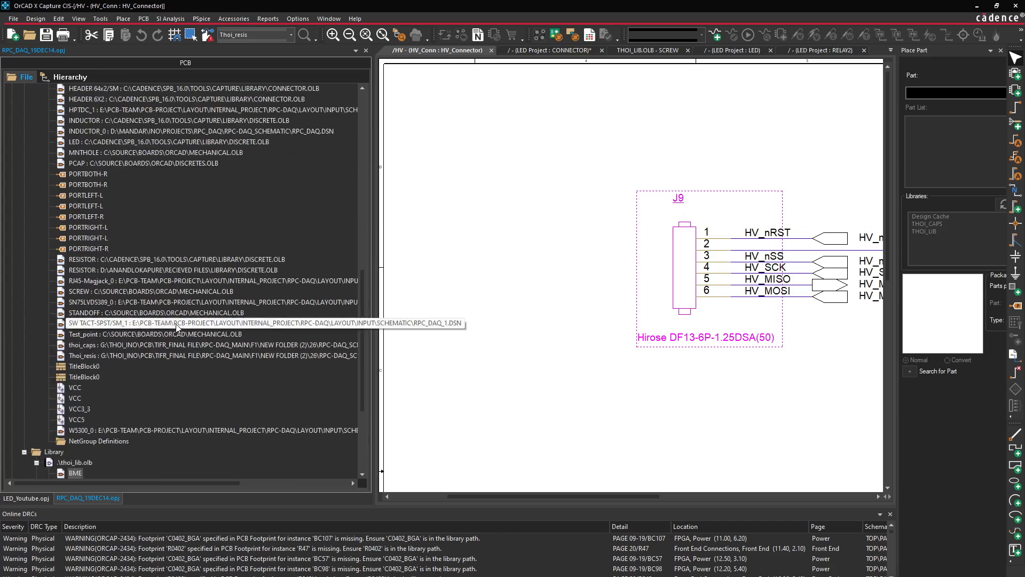
pyautogui.scroll(-7, 176, 324)
pyautogui.scroll(18, 85, 322)
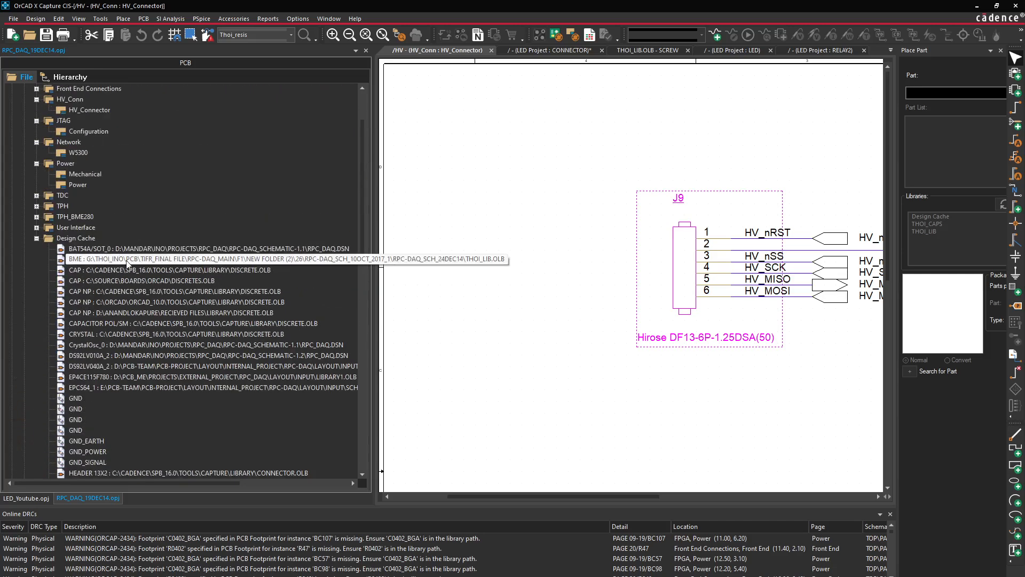
pyautogui.rightClick(157, 259)
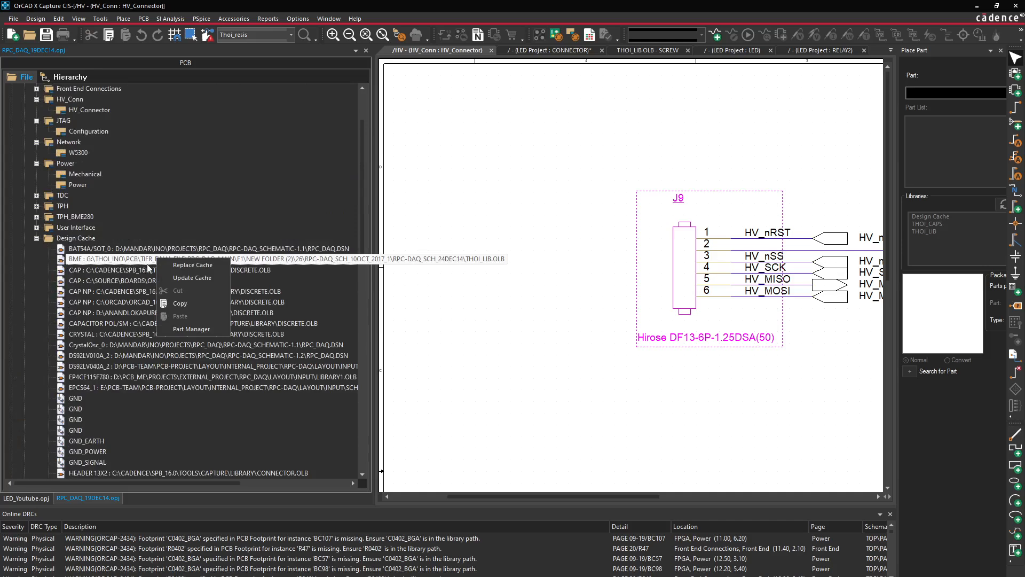
pyautogui.click(306, 271)
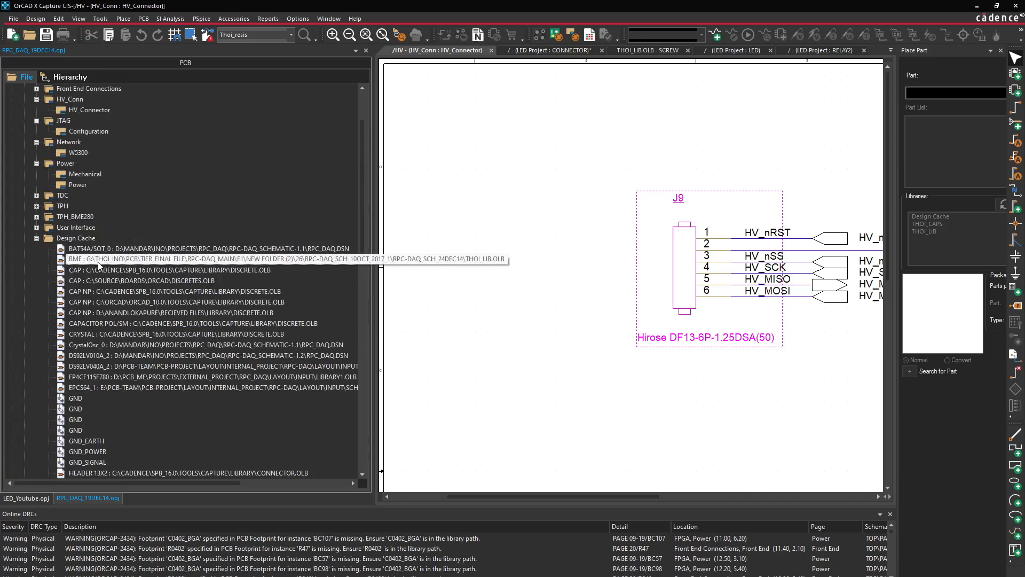
pyautogui.rightClick(293, 263)
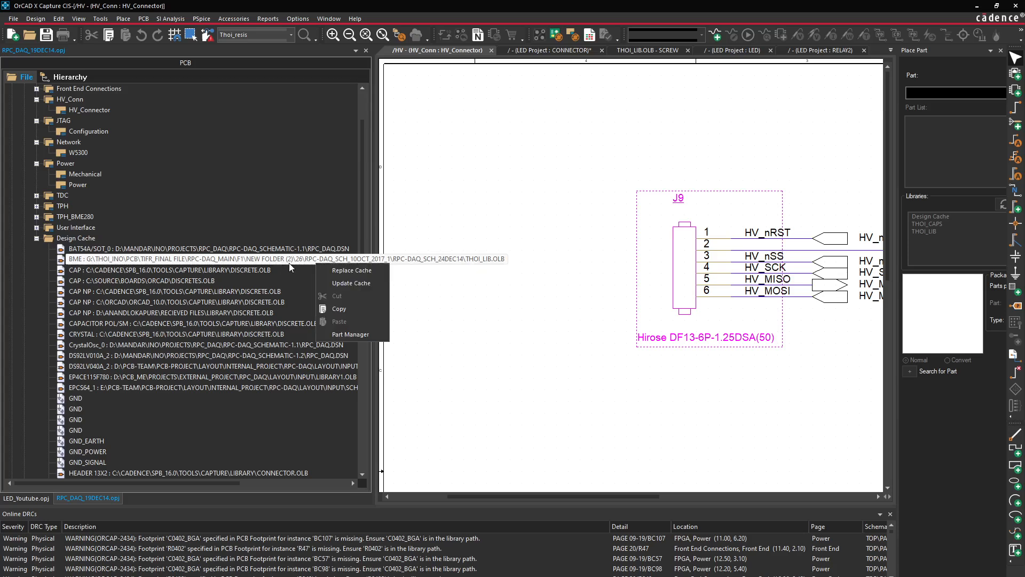
pyautogui.click(329, 309)
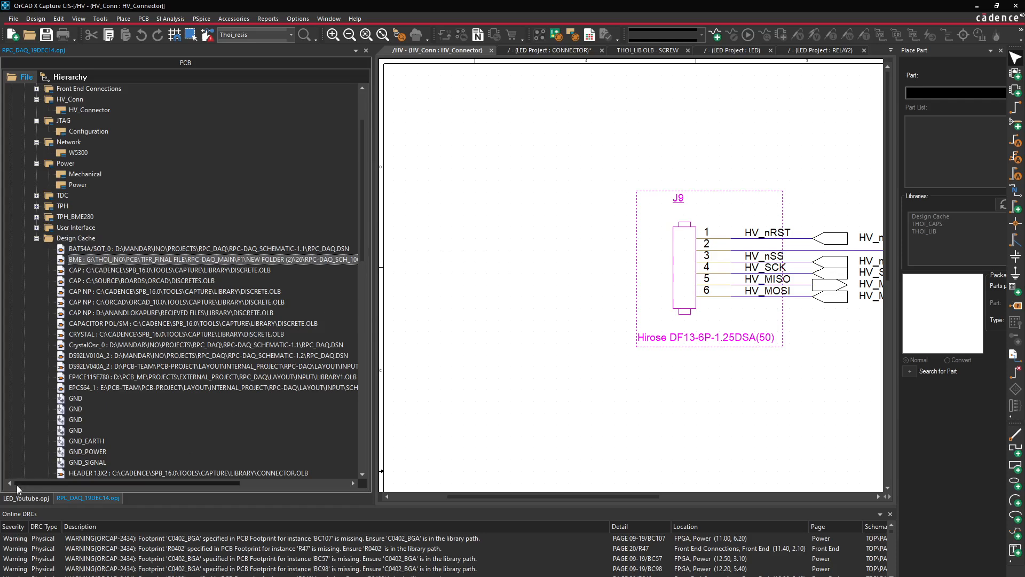
pyautogui.click(19, 499)
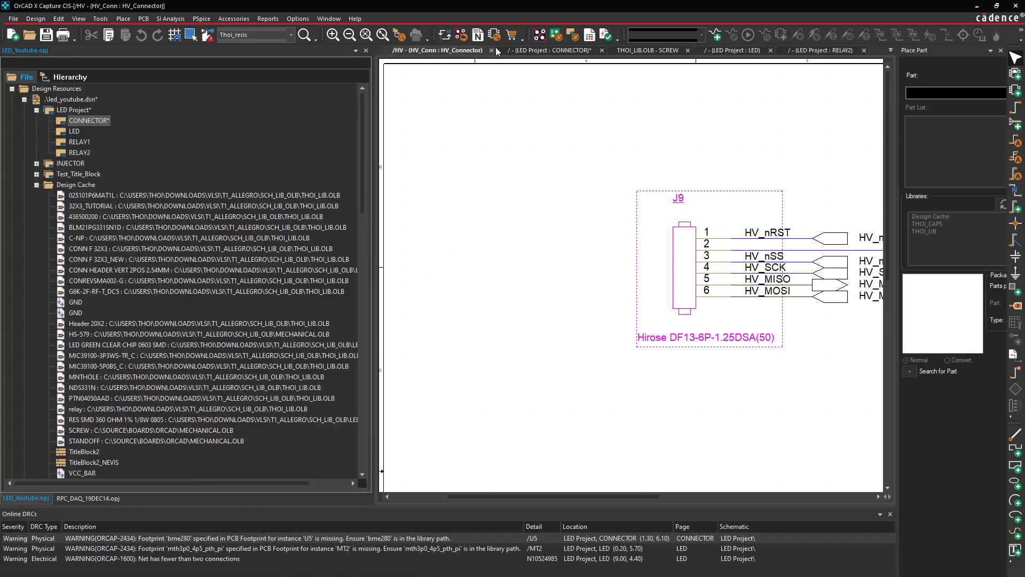
# Delete BME part U5 from the CONNECTOR page and start a Design Cache cleanup
pyautogui.click(559, 48)
pyautogui.hotkey('ctrl', 'v')
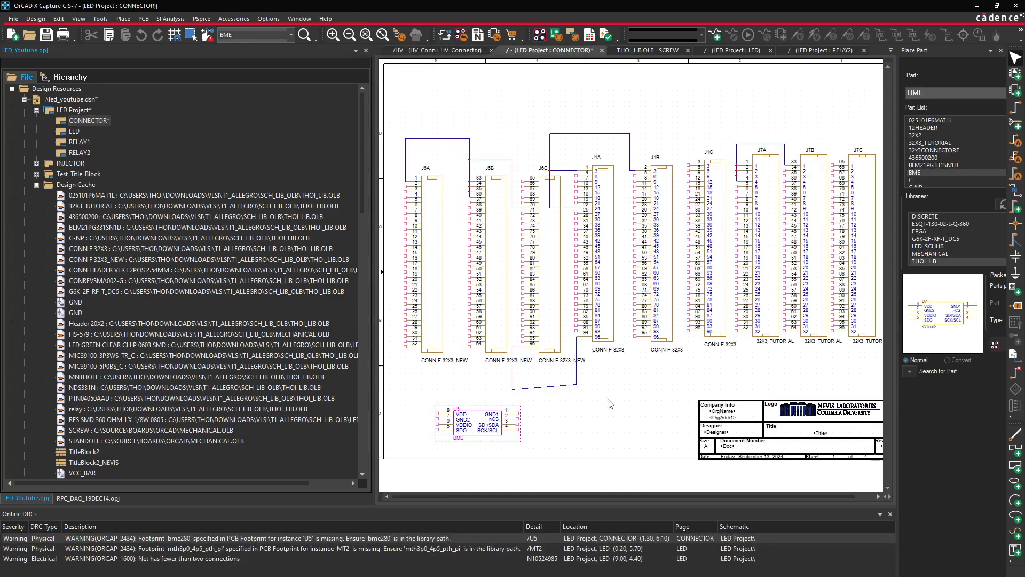
pyautogui.press('Delete')
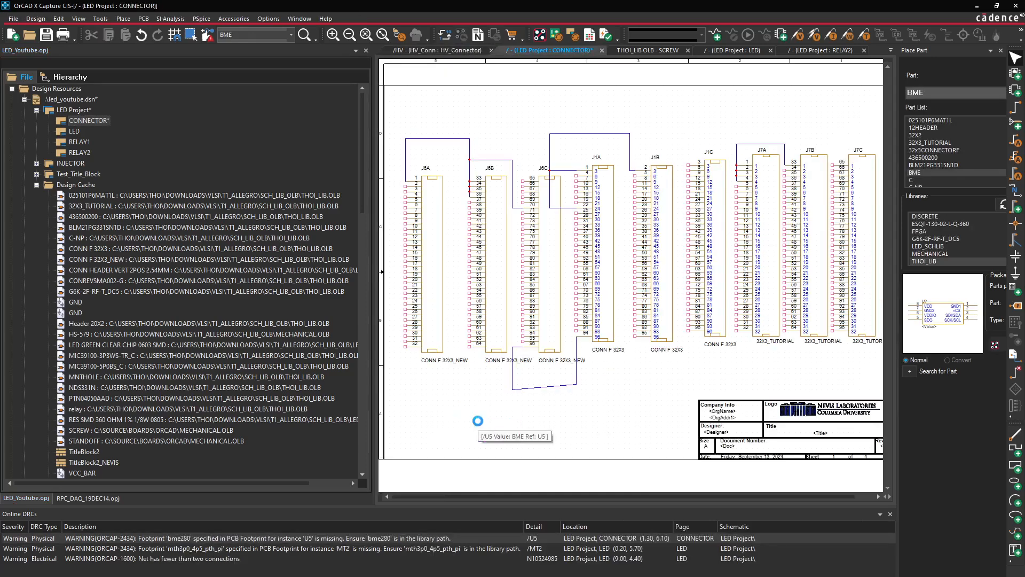
pyautogui.click(85, 184)
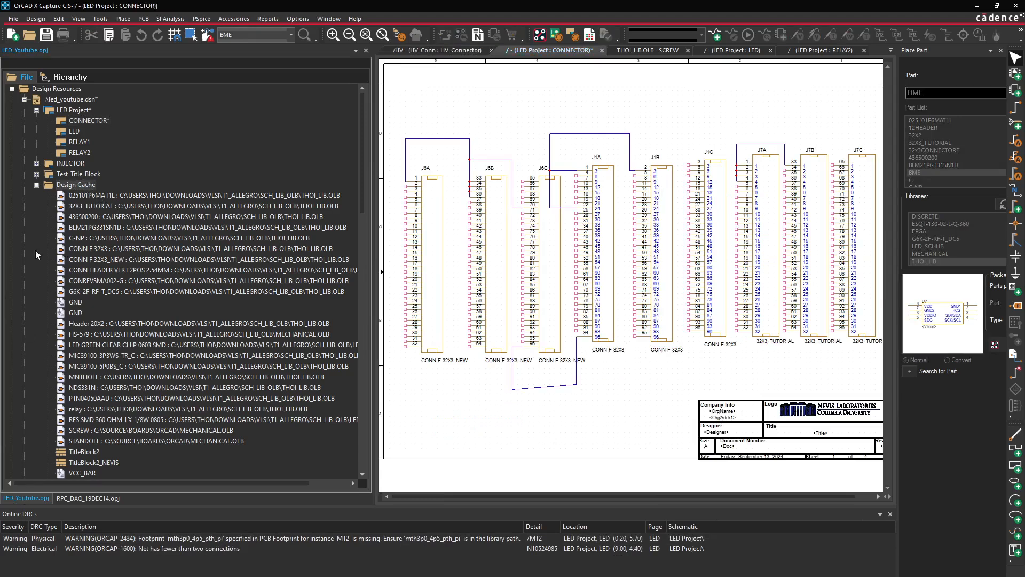
pyautogui.rightClick(73, 182)
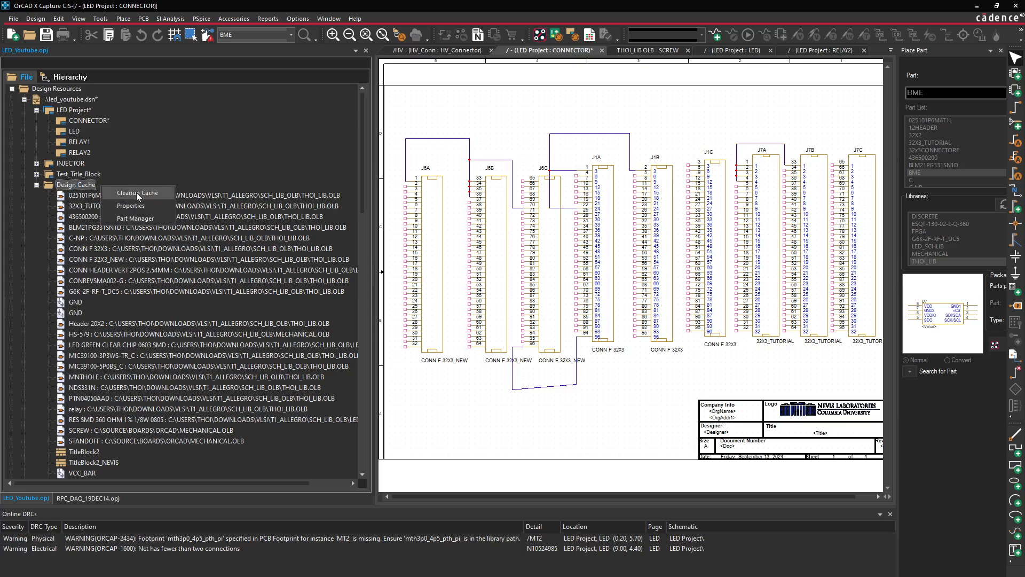
pyautogui.press('Escape')
# Confirm the design cache cleanup and save, then delete BME from thoi_lib.olb
pyautogui.click(530, 327)
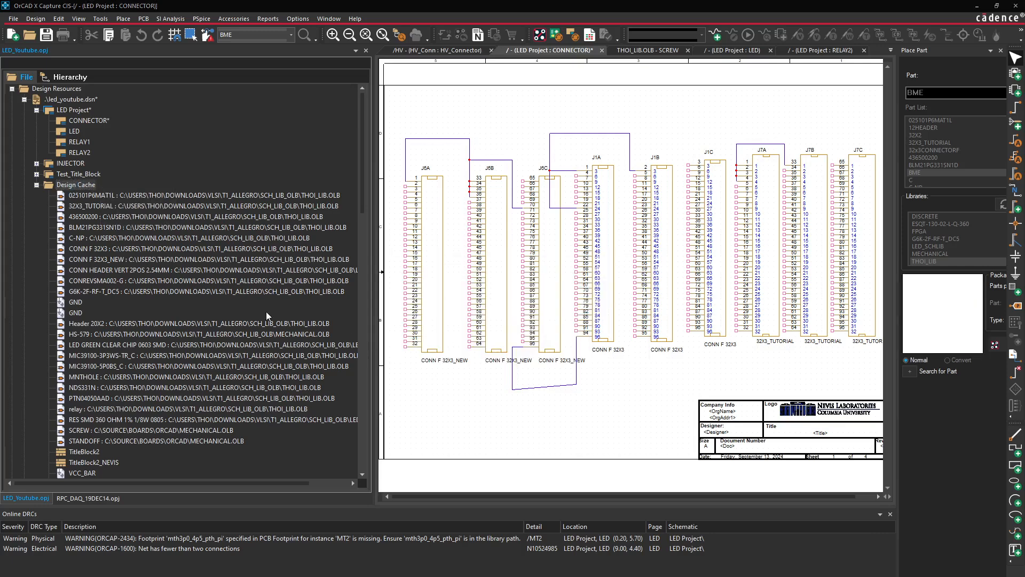
pyautogui.click(527, 342)
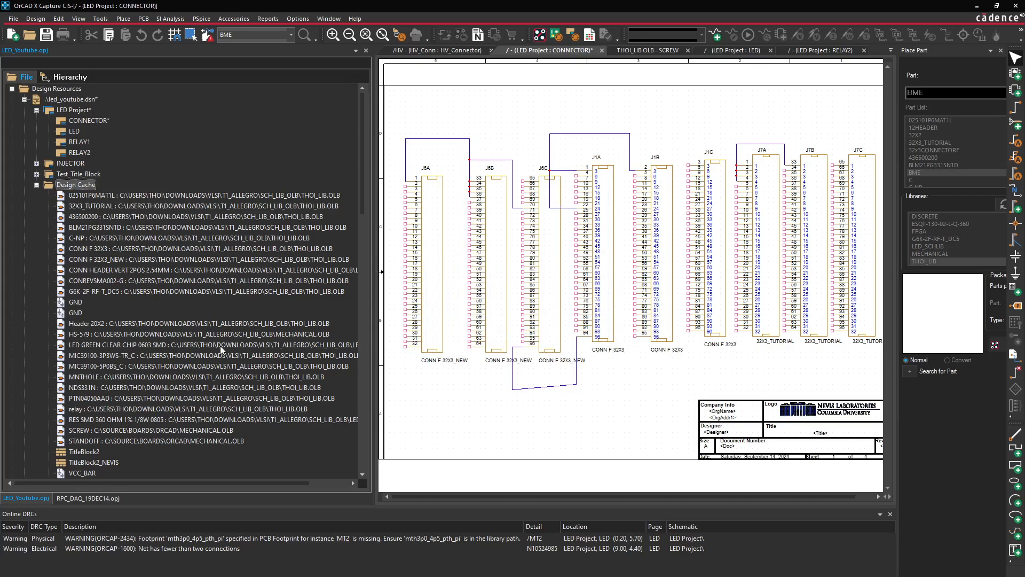
pyautogui.scroll(-10, 167, 432)
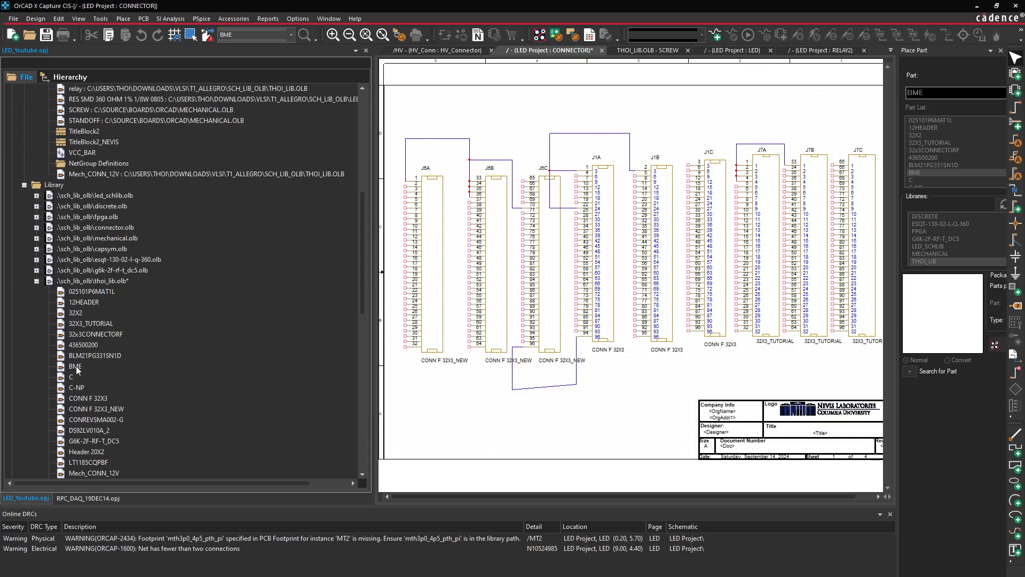
pyautogui.click(77, 369)
pyautogui.press('Delete')
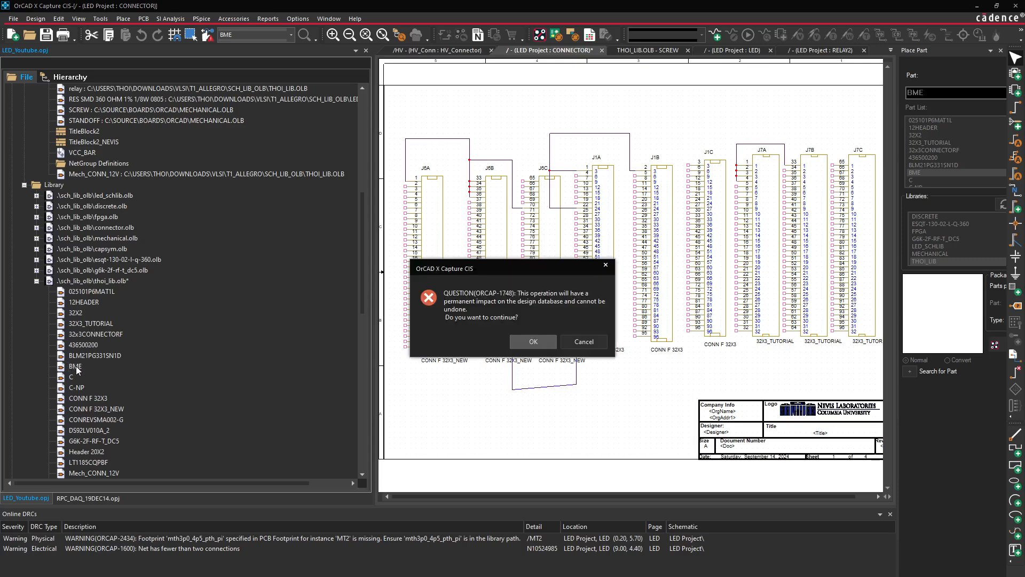
pyautogui.click(533, 341)
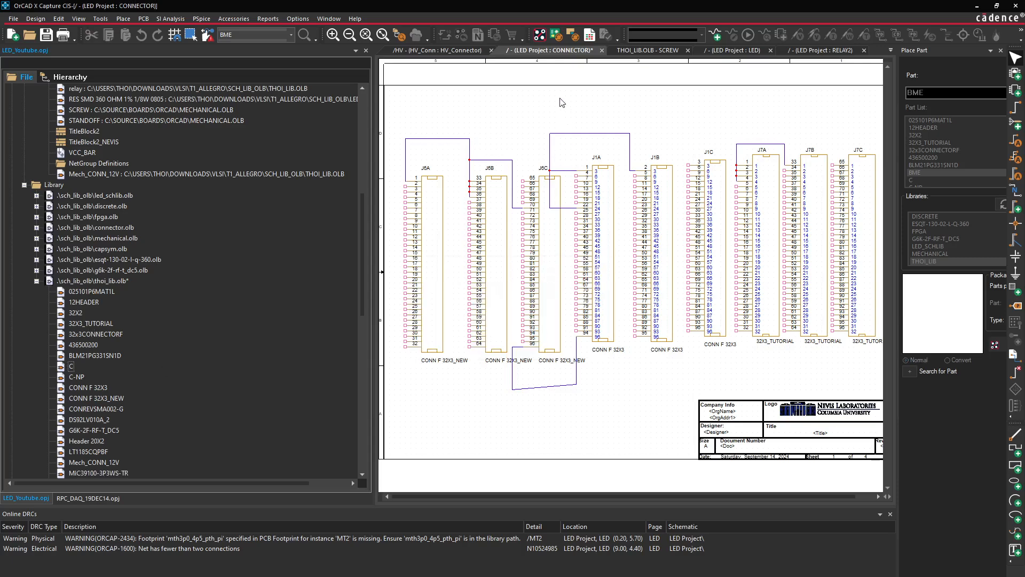
# Paste BME back into thoi_lib.olb and switch to the RPC_DAQ_19DEC14 project
pyautogui.rightClick(88, 281)
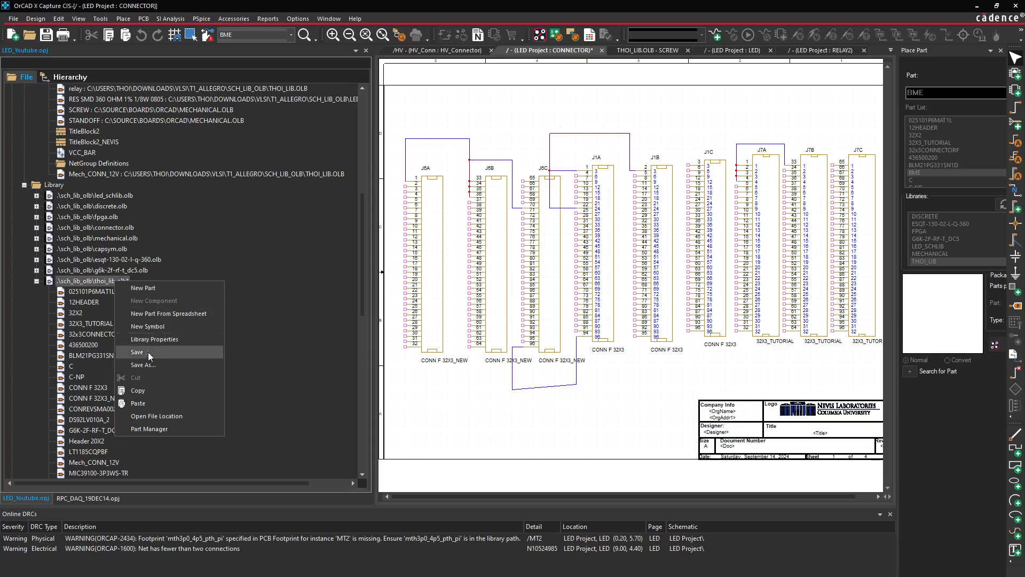
pyautogui.click(143, 405)
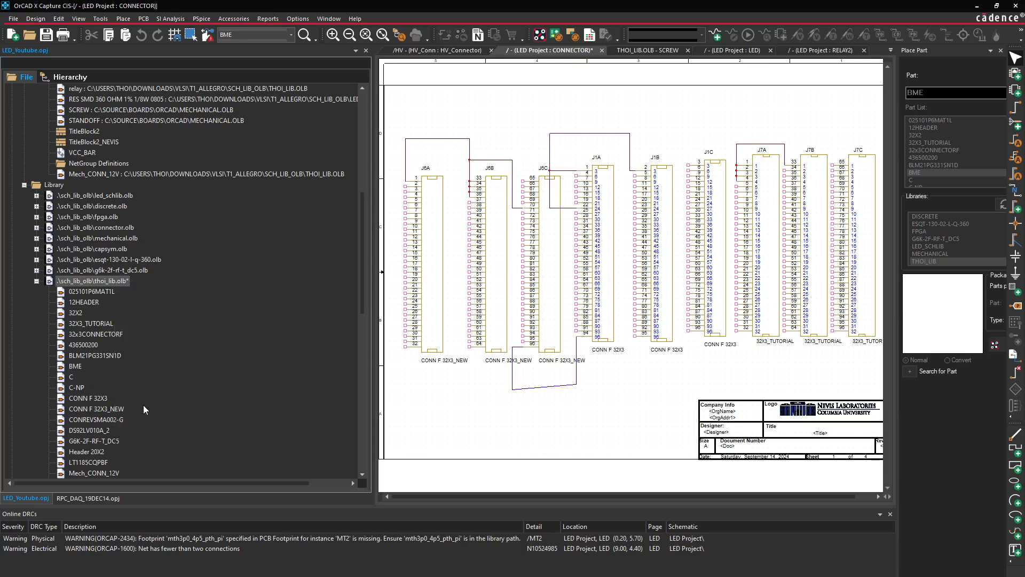
pyautogui.click(76, 367)
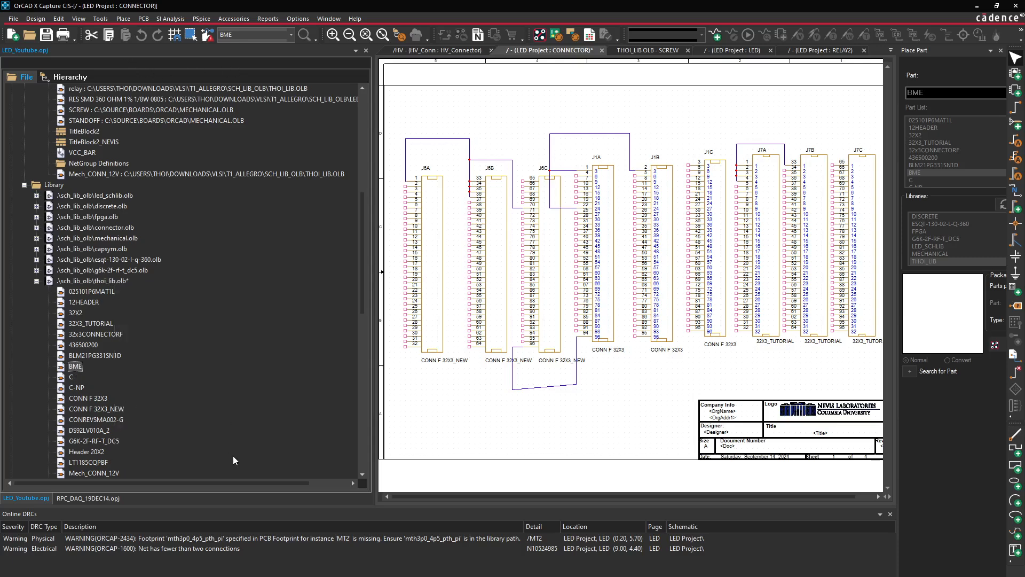
pyautogui.click(91, 498)
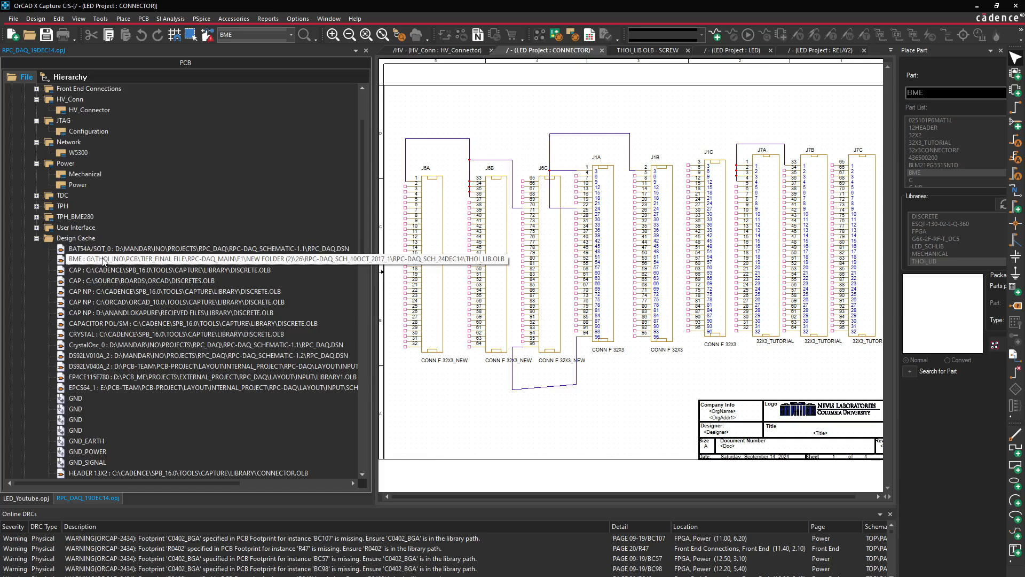
# Browse the design cache and bring up the HV_Connector page showing connector J9
pyautogui.click(104, 261)
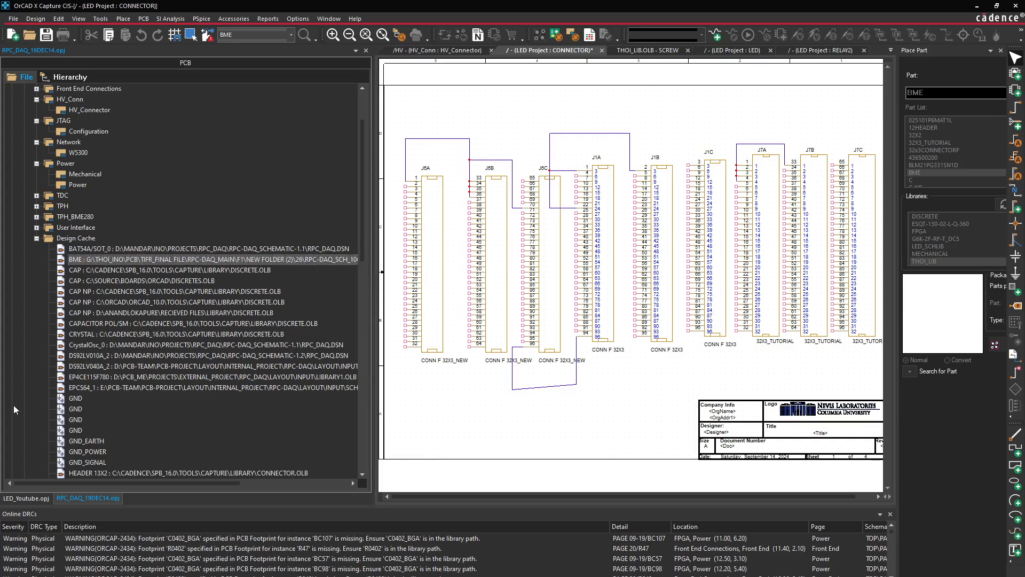
pyautogui.scroll(-4, 122, 402)
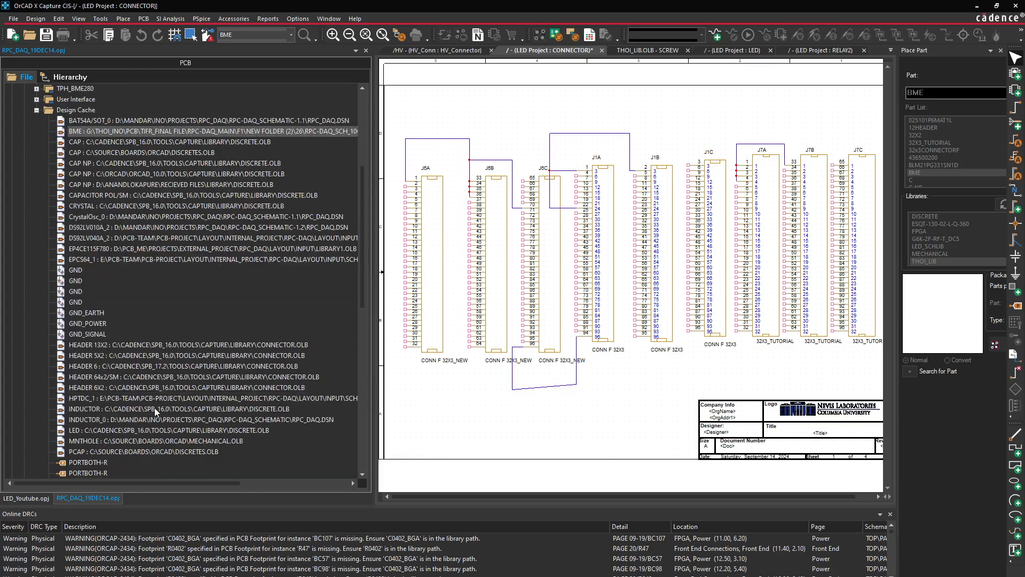
pyautogui.scroll(-4, 155, 408)
pyautogui.scroll(-3, 155, 408)
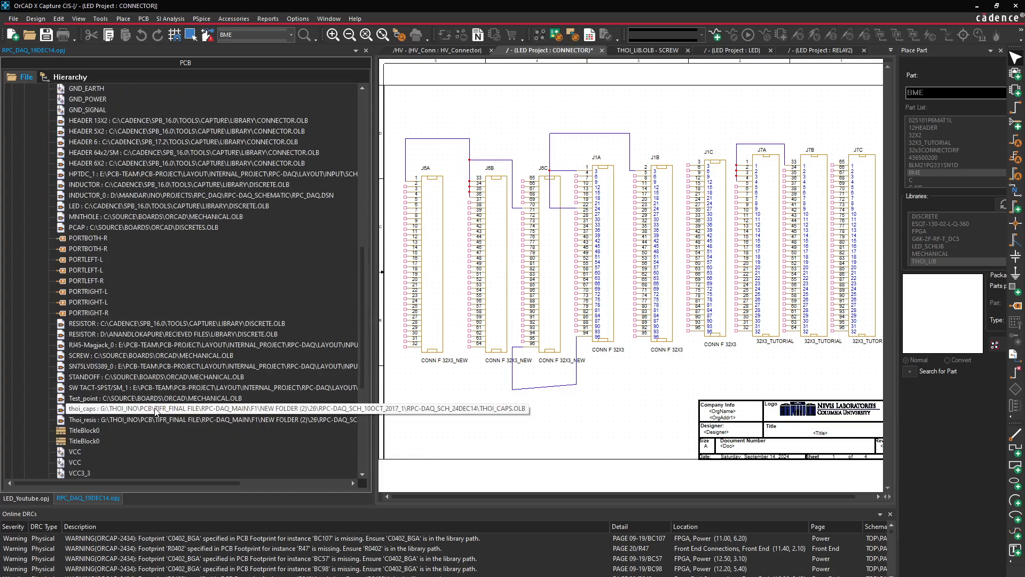
pyautogui.scroll(-3, 193, 427)
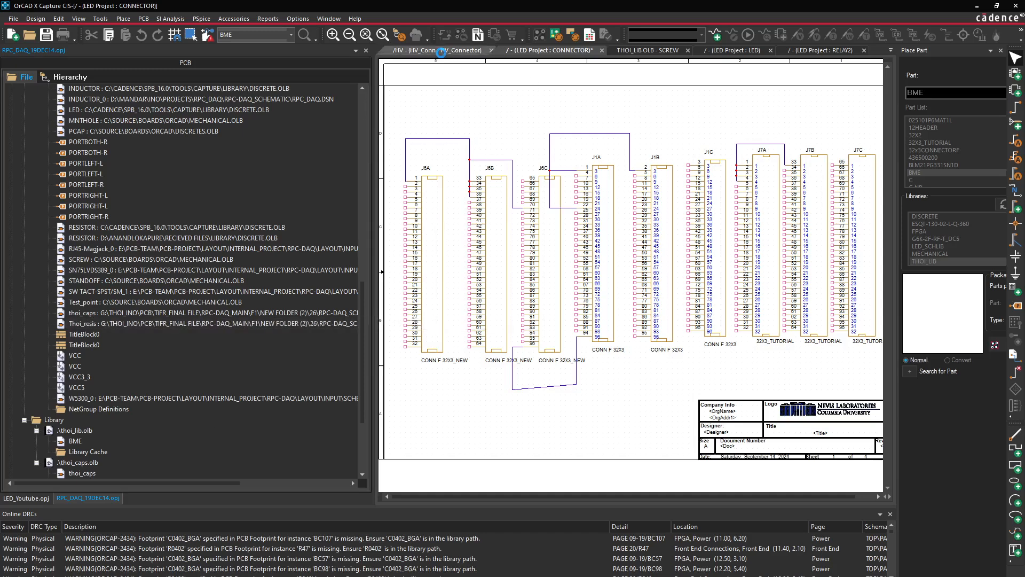
pyautogui.click(443, 50)
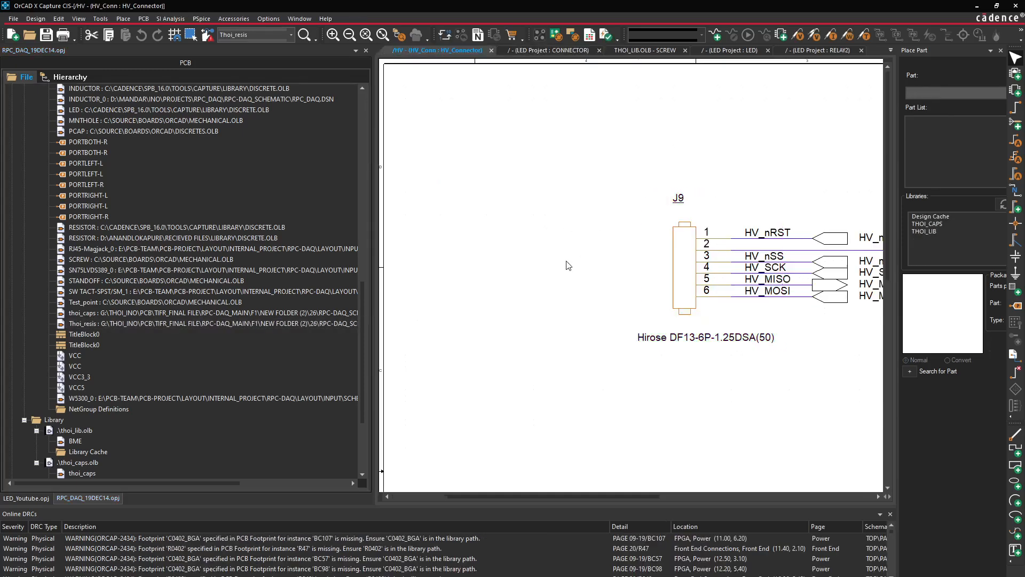
pyautogui.rightClick(682, 261)
pyautogui.click(661, 258)
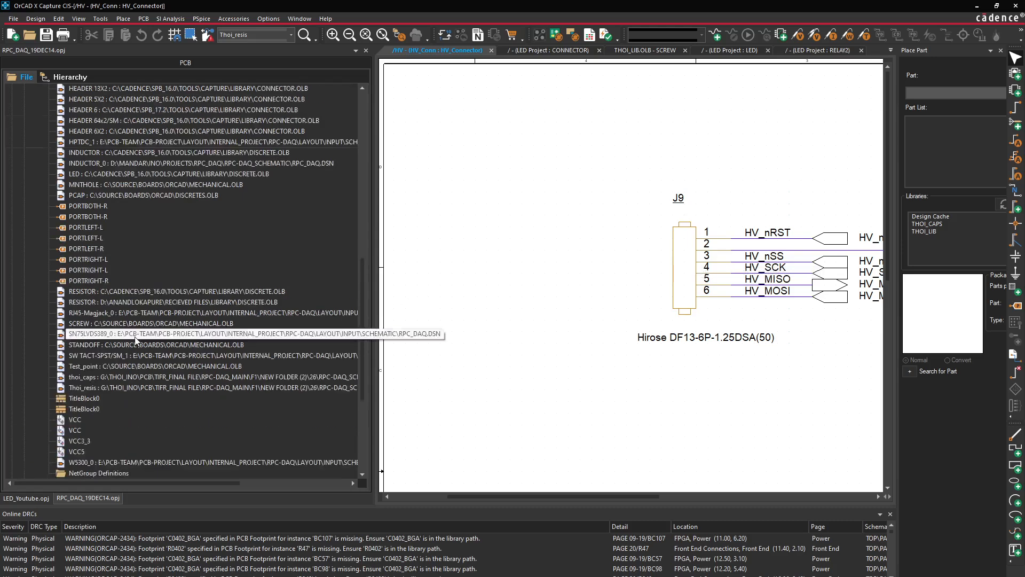
pyautogui.scroll(5, 134, 340)
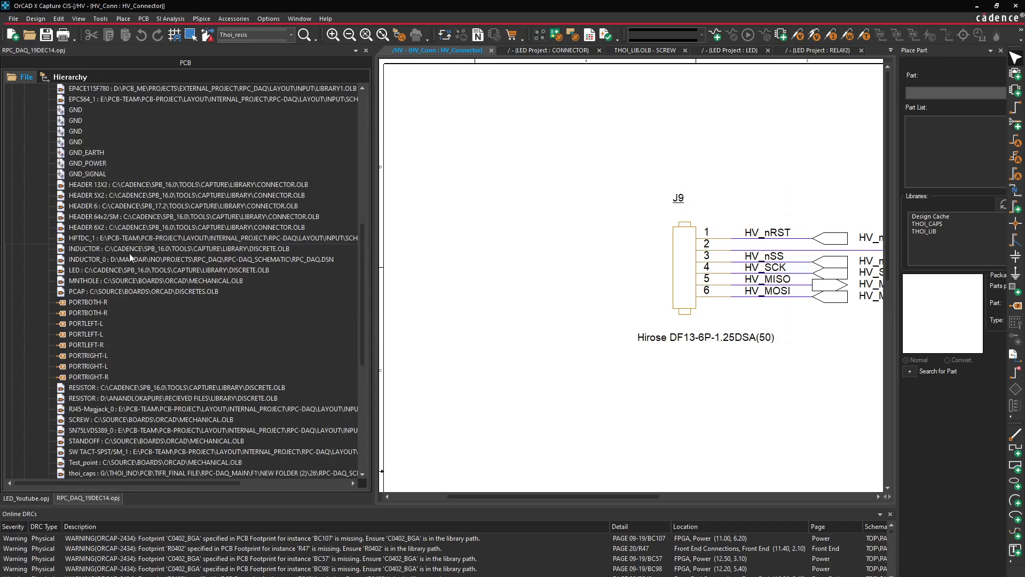
# Inspect the HEADER 6, CRYSTAL, DS92LV010A_2, CAP NP and BAT54A/SOT_0 cache entries
pyautogui.click(135, 207)
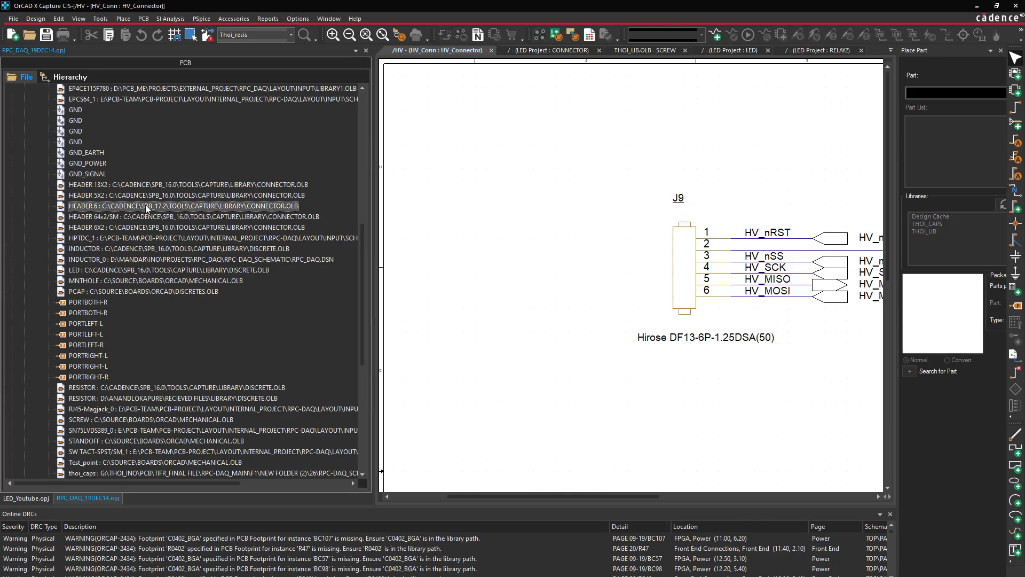
pyautogui.rightClick(149, 208)
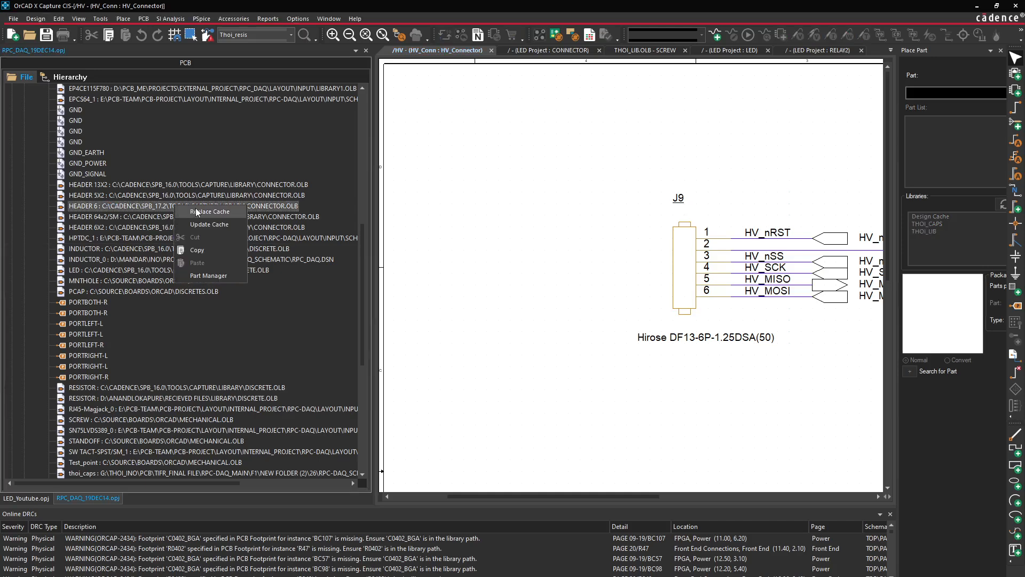
pyautogui.click(198, 251)
pyautogui.scroll(5, 181, 243)
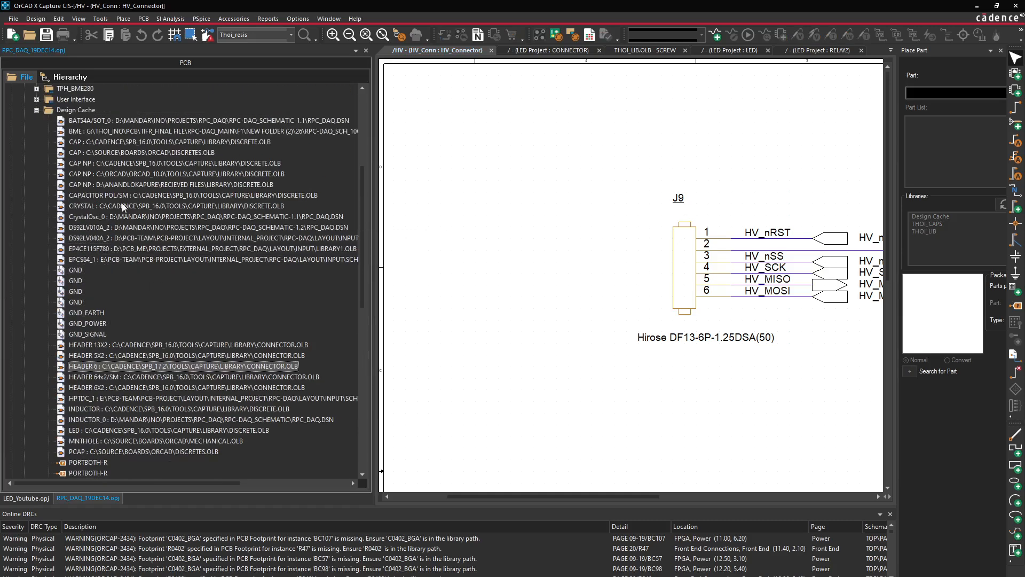
pyautogui.click(135, 206)
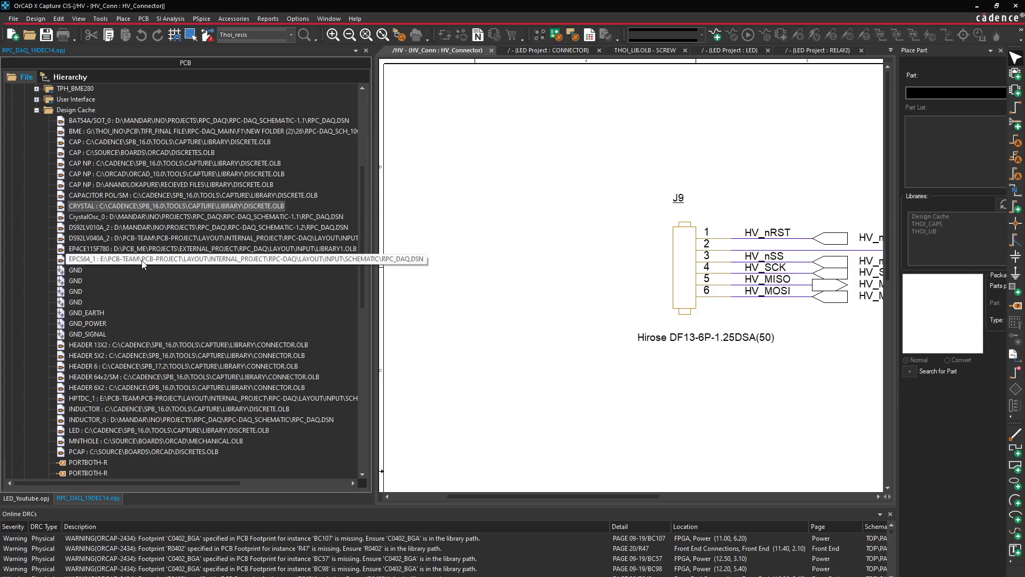
pyautogui.click(116, 227)
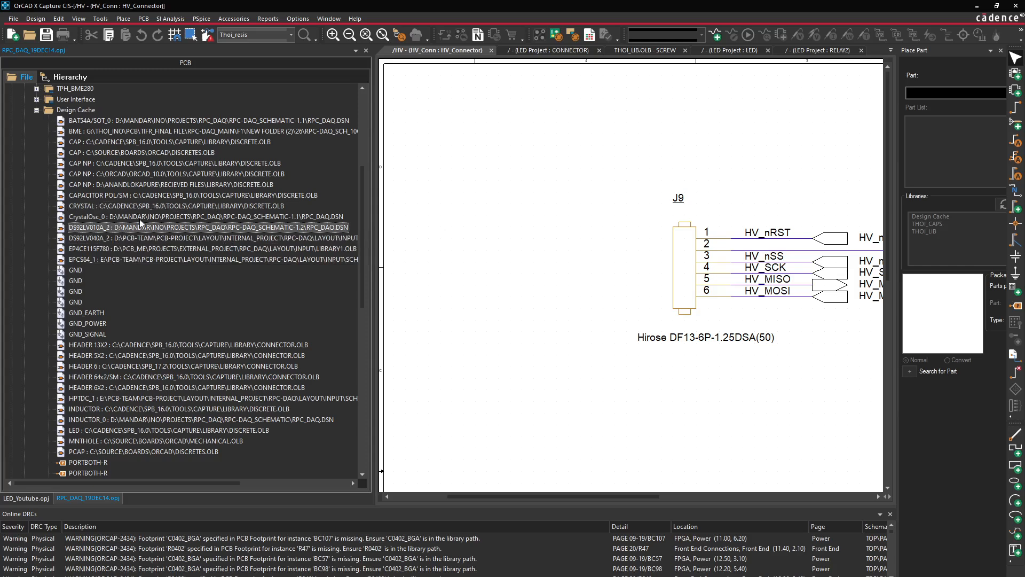
pyautogui.click(144, 184)
pyautogui.rightClick(144, 185)
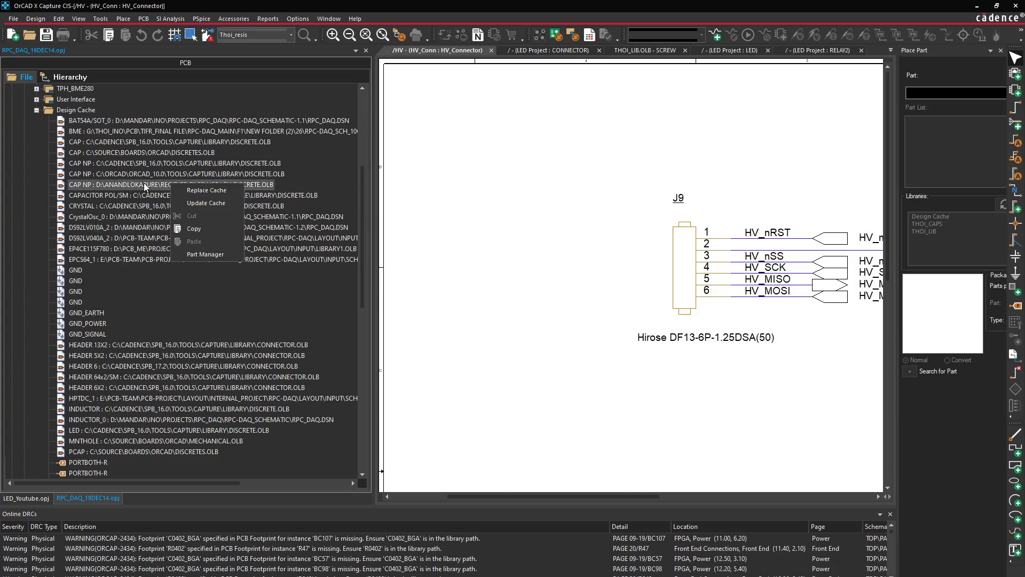
pyautogui.click(140, 122)
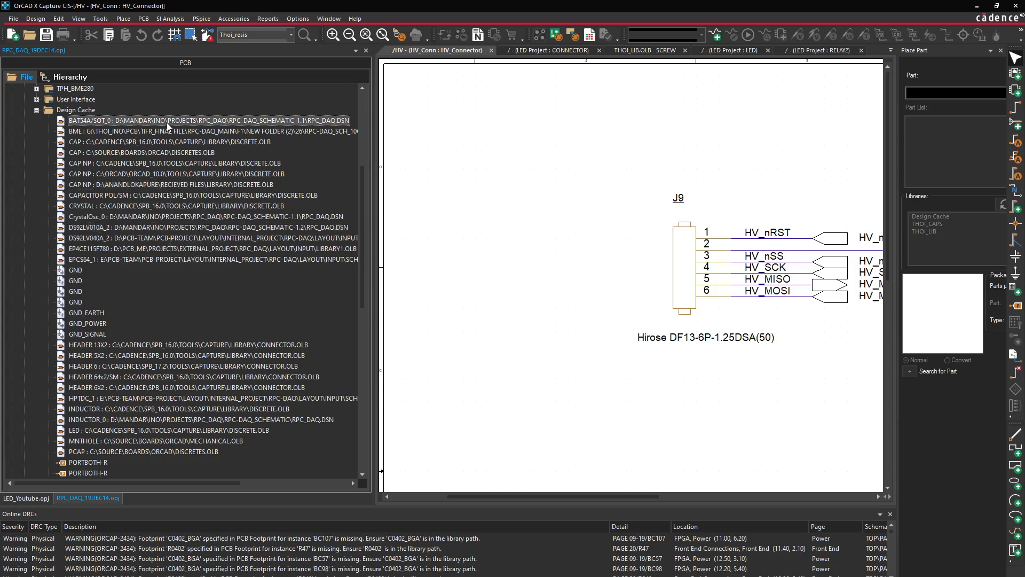
# Copy BAT54A/SOT_0 from the RPC_DAQ cache into LED_Youtube's thoi_lib.olb and edit it
pyautogui.rightClick(167, 123)
pyautogui.press('Escape')
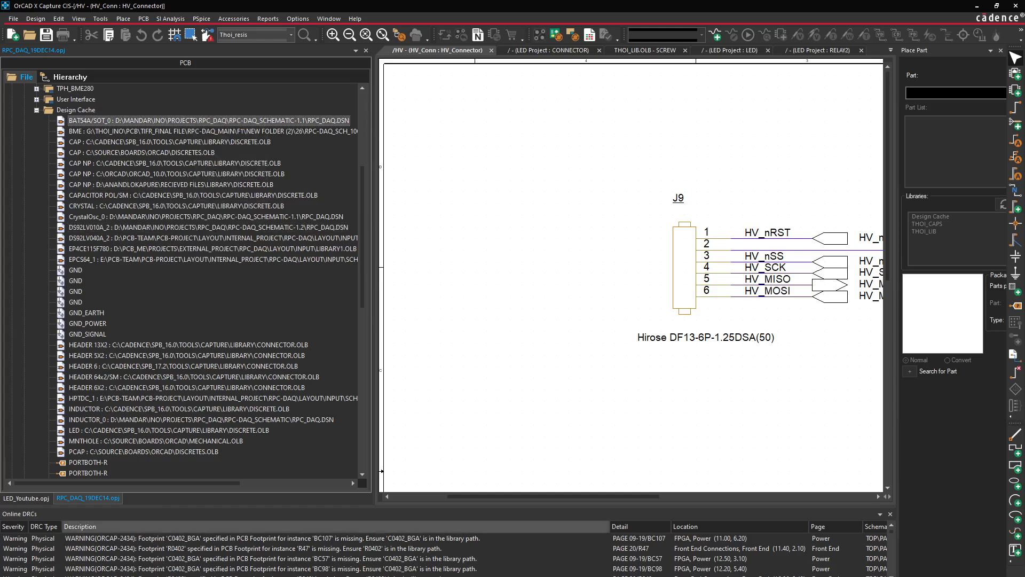
pyautogui.click(26, 498)
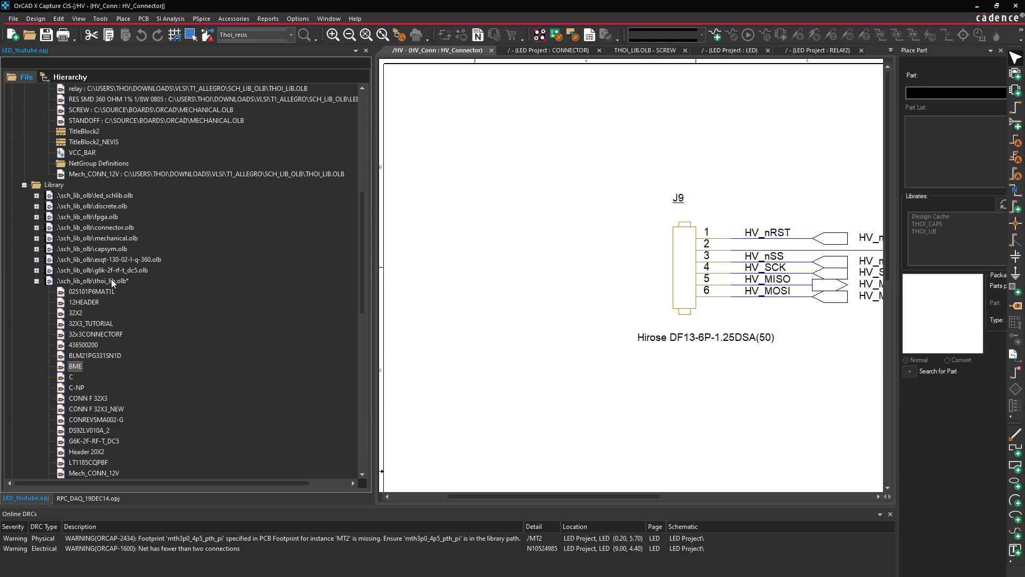
pyautogui.rightClick(111, 280)
pyautogui.click(164, 402)
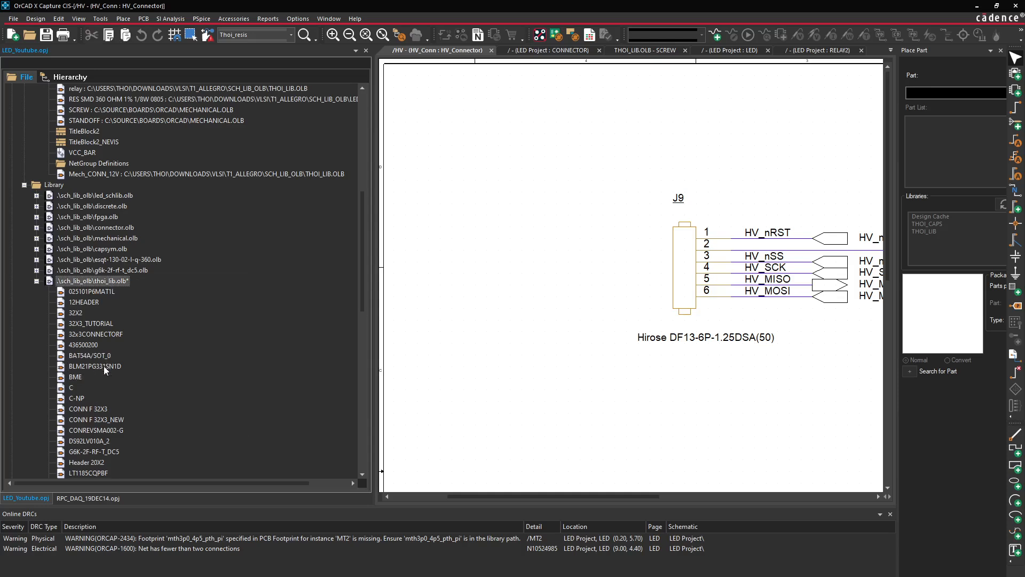
pyautogui.doubleClick(97, 357)
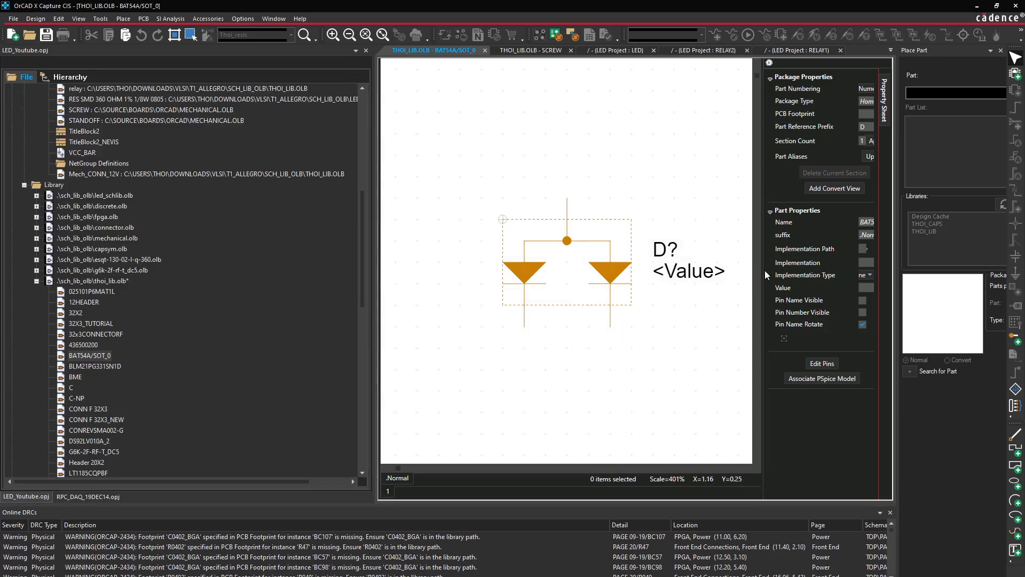
# Widen the property sheet panel and return to the LED_Youtube project tree
pyautogui.moveTo(764, 271); pyautogui.dragTo(735, 270)
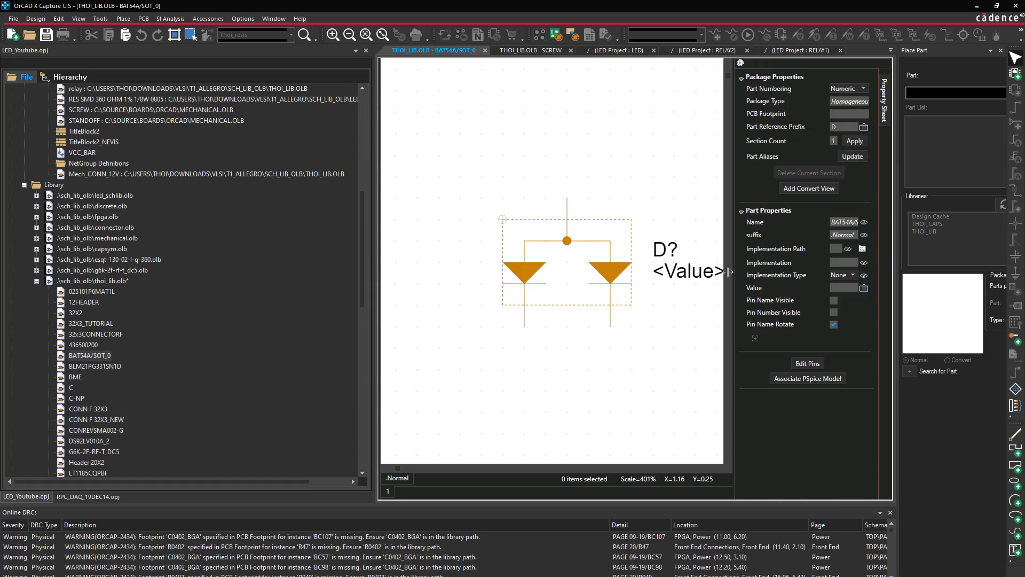
pyautogui.click(36, 495)
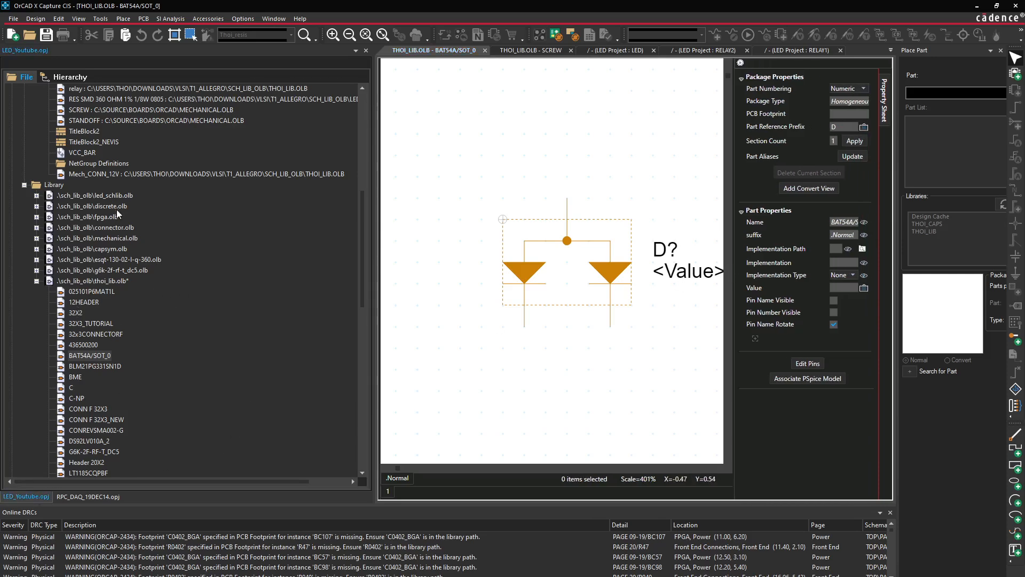
pyautogui.scroll(5, 149, 338)
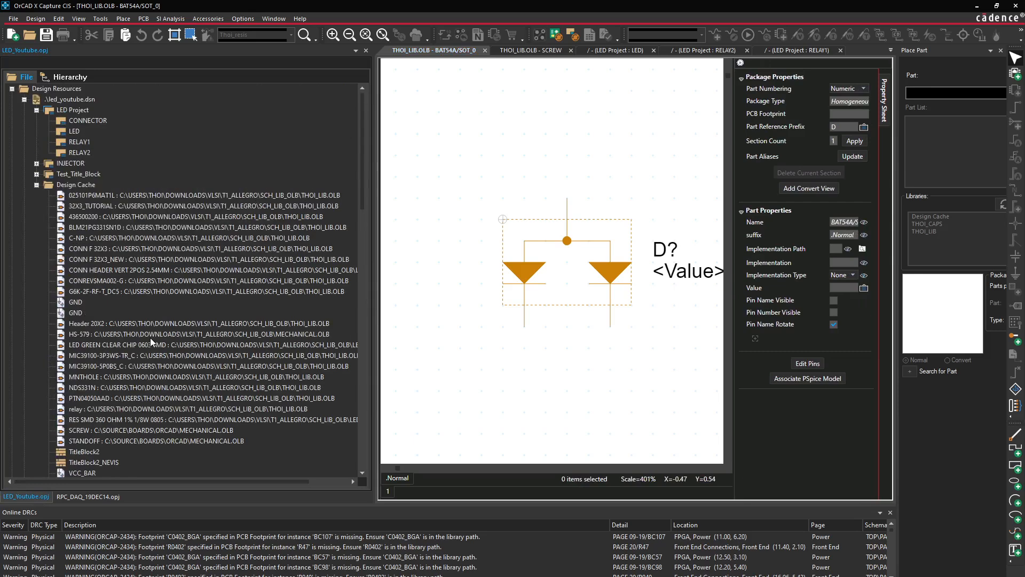
pyautogui.scroll(-4, 150, 339)
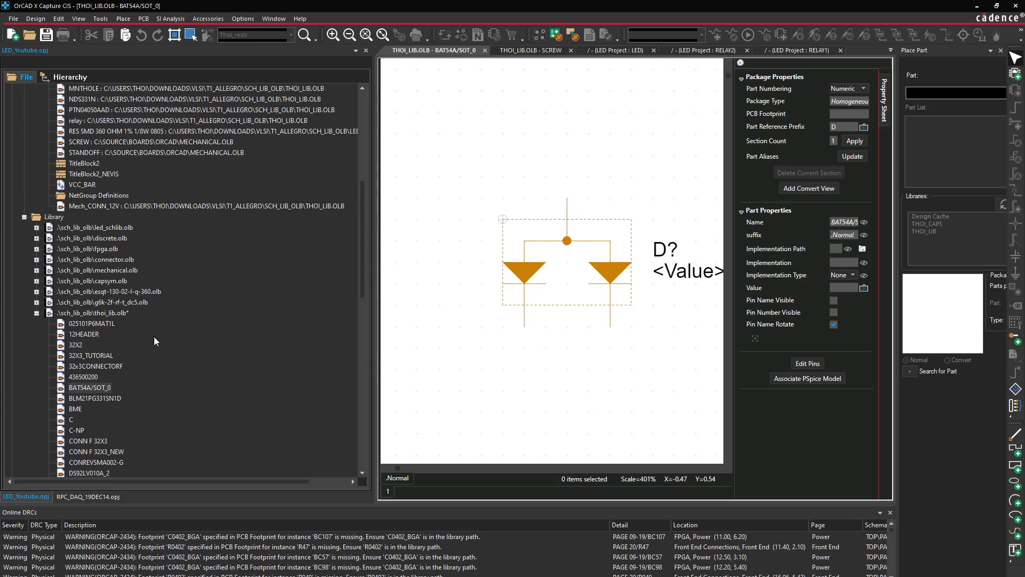
pyautogui.scroll(-3, 156, 341)
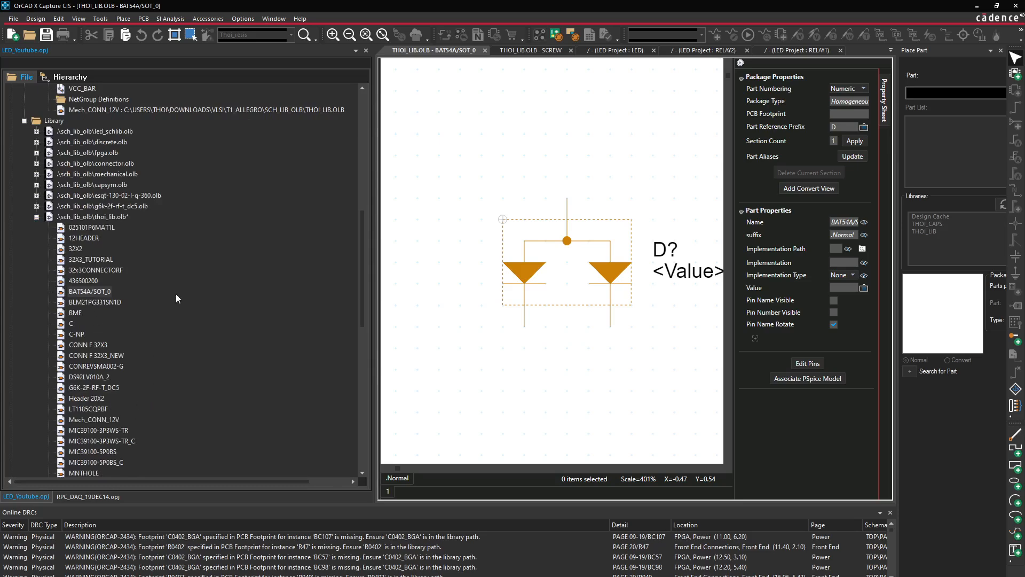
# Close the BAT54A/SOT_0 part editor and the HV_Connector schematic page
pyautogui.click(485, 50)
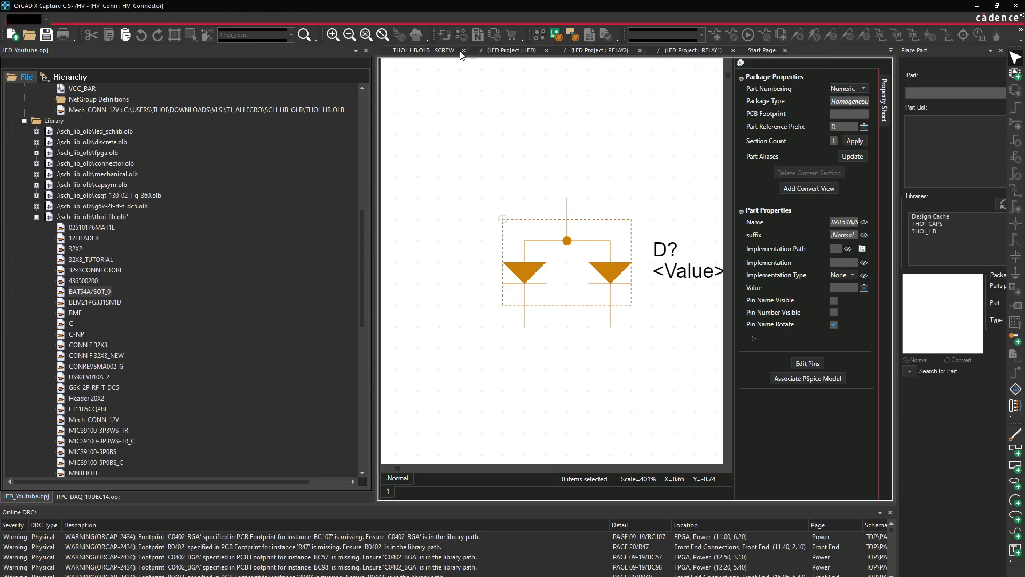
pyautogui.rightClick(439, 57)
pyautogui.click(469, 97)
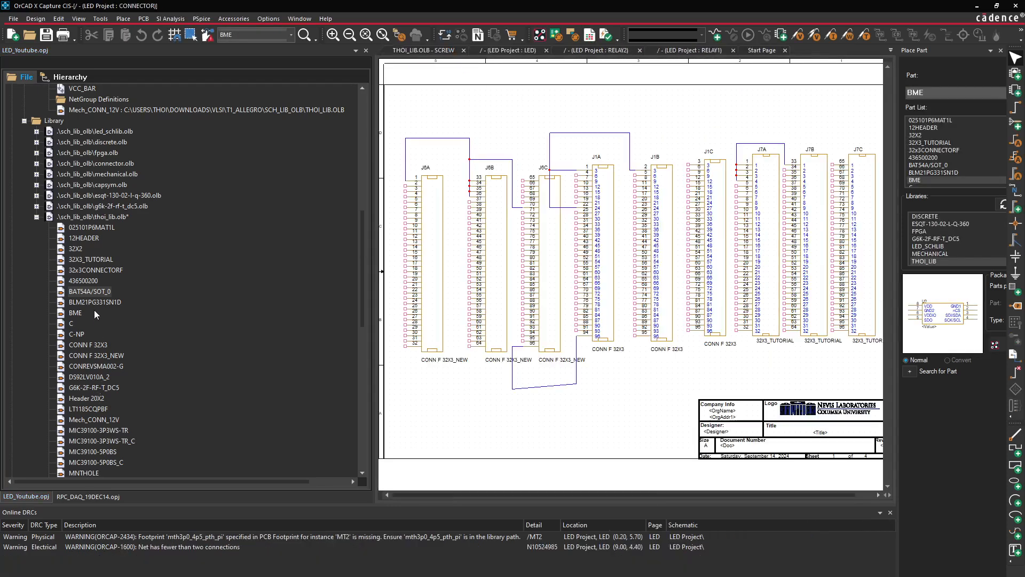
pyautogui.doubleClick(90, 292)
pyautogui.rightClick(116, 292)
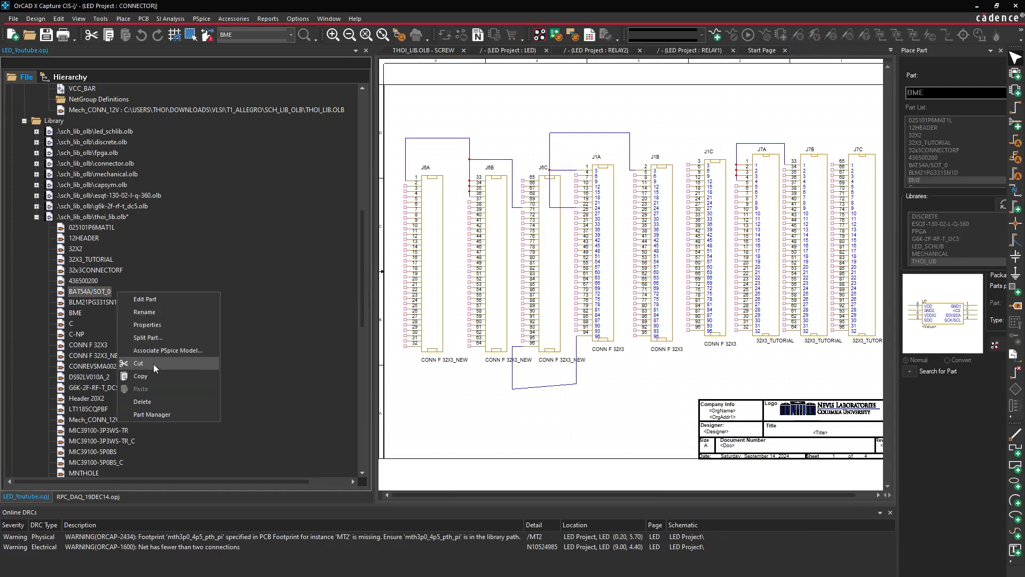
# Permanently delete BAT54A/SOT_0 from thoi_lib.olb, then edit the BLM21PG331SN1D inductor part
pyautogui.click(155, 401)
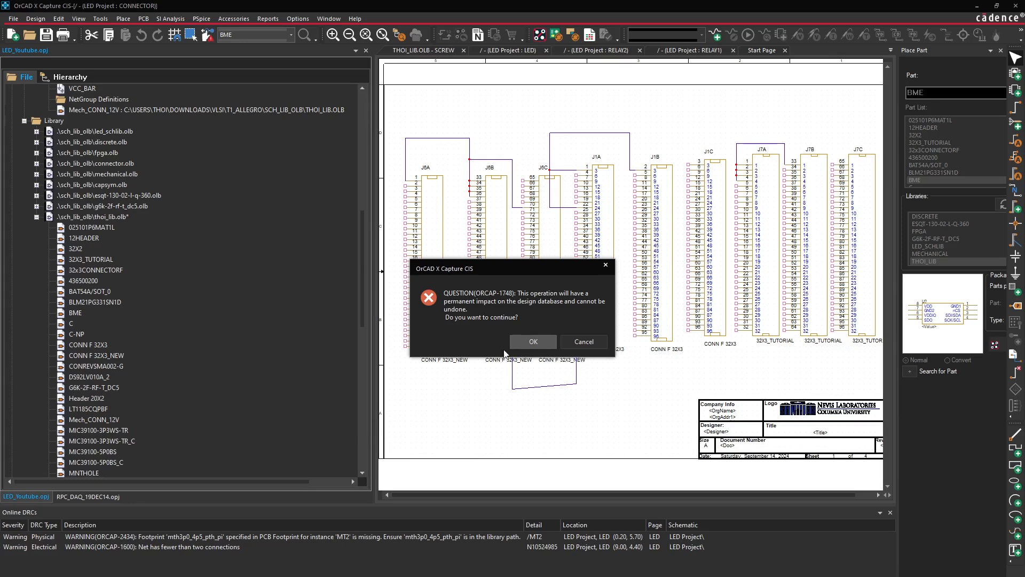
pyautogui.click(531, 344)
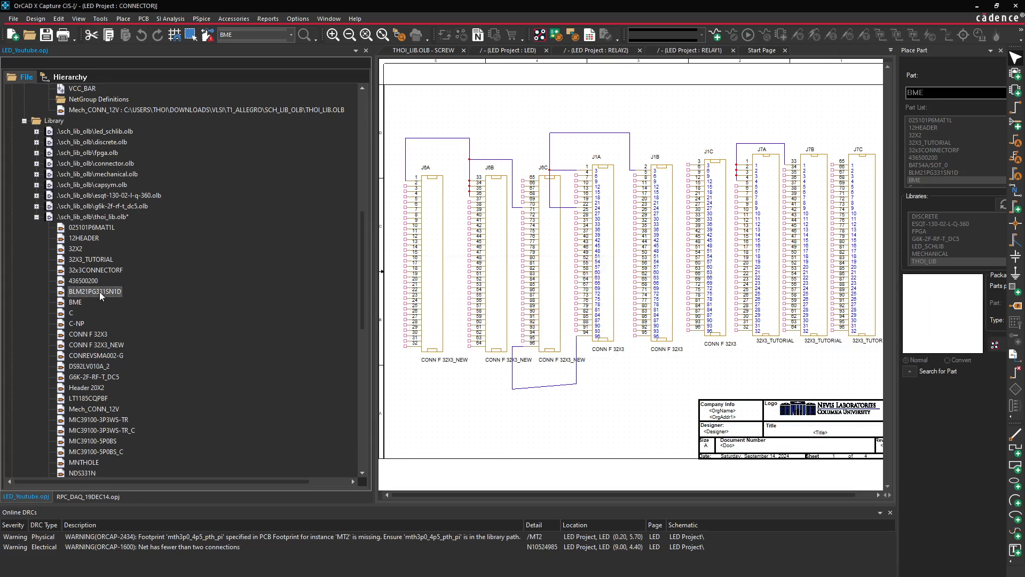
pyautogui.rightClick(102, 295)
pyautogui.doubleClick(108, 292)
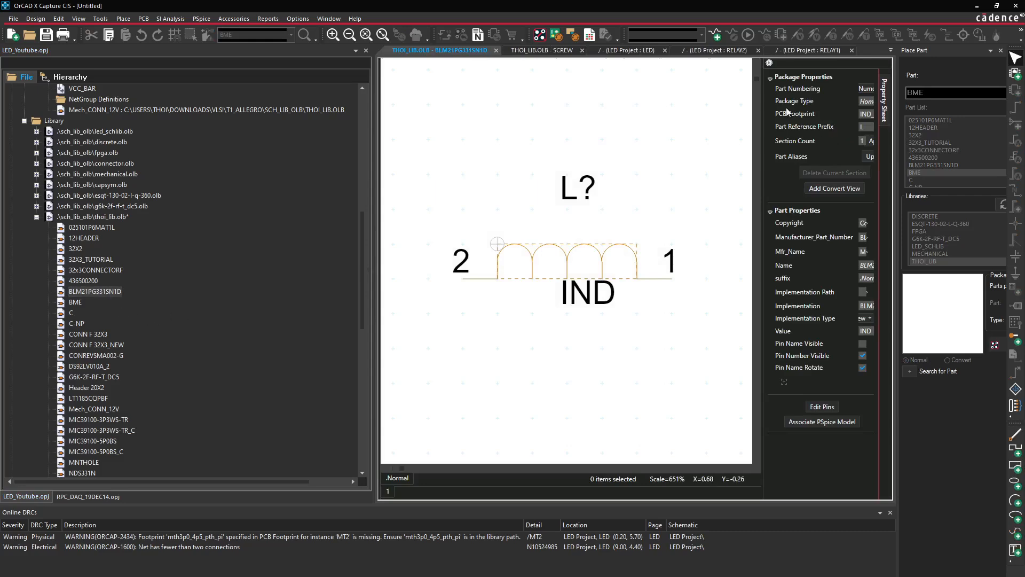
# Close the BLM21PG331SN1D editor and check BME in thoi_lib.olb and the RPC_DAQ project
pyautogui.click(853, 50)
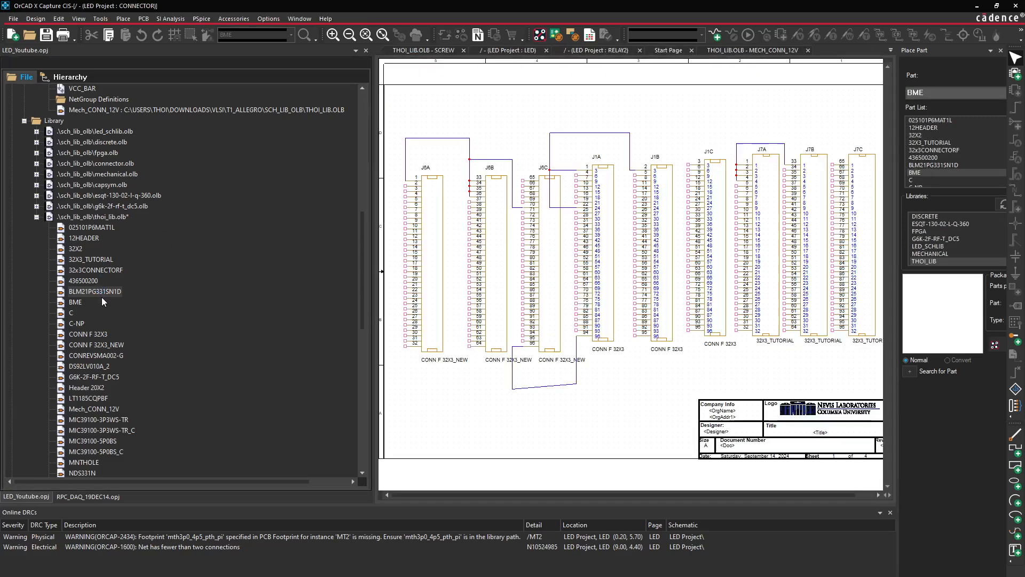
pyautogui.click(77, 303)
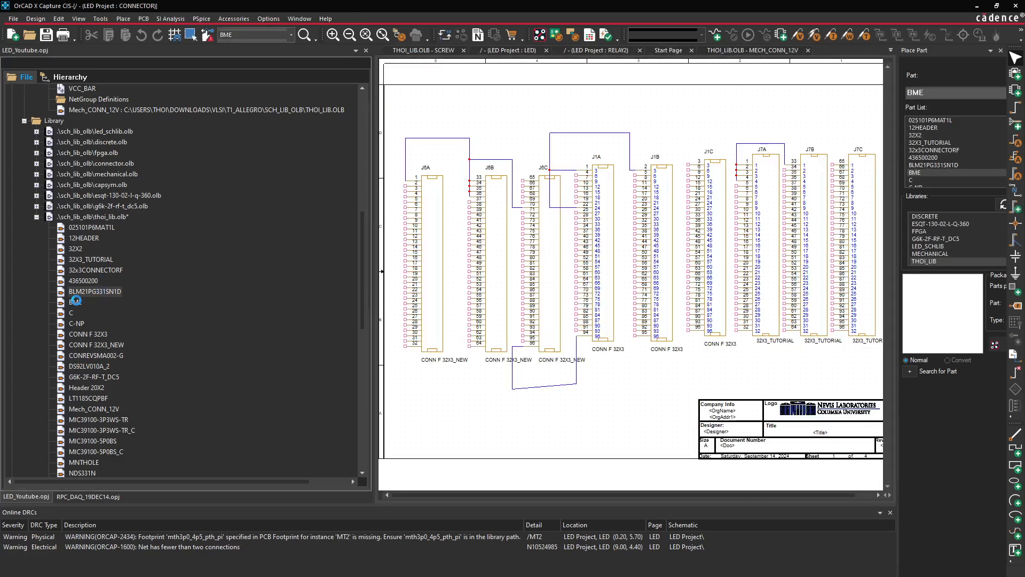
pyautogui.click(493, 433)
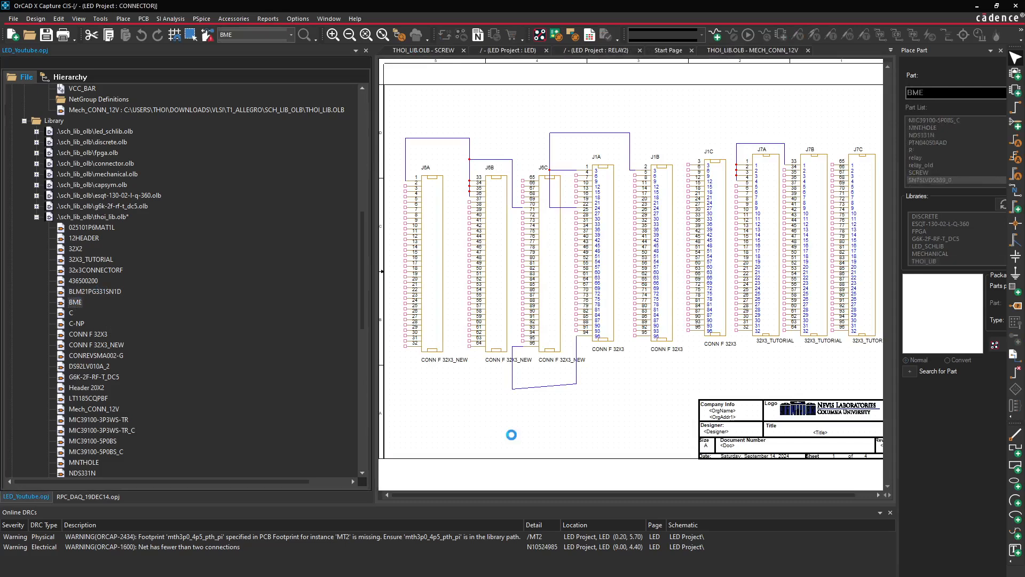
pyautogui.click(82, 307)
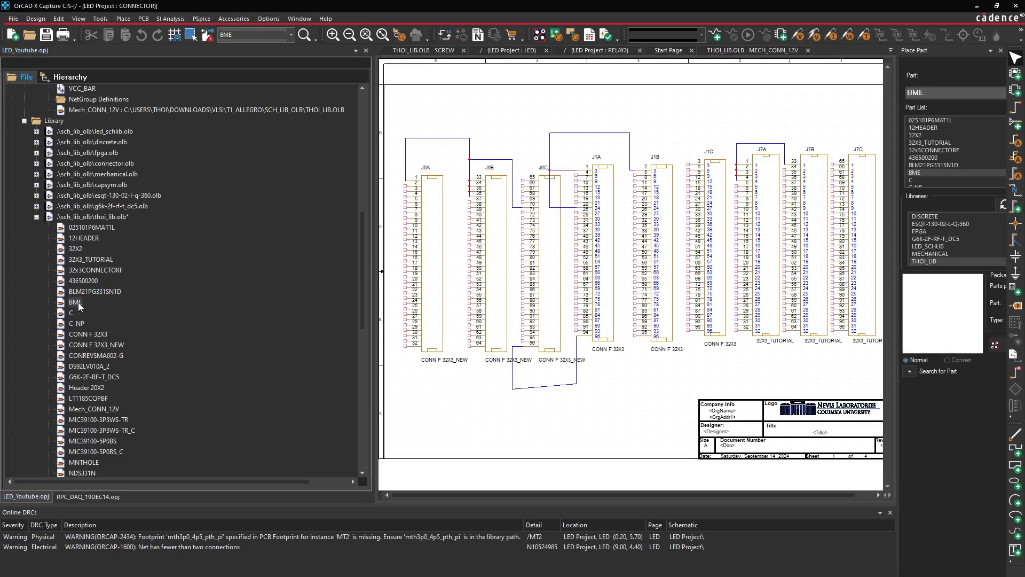
pyautogui.click(94, 498)
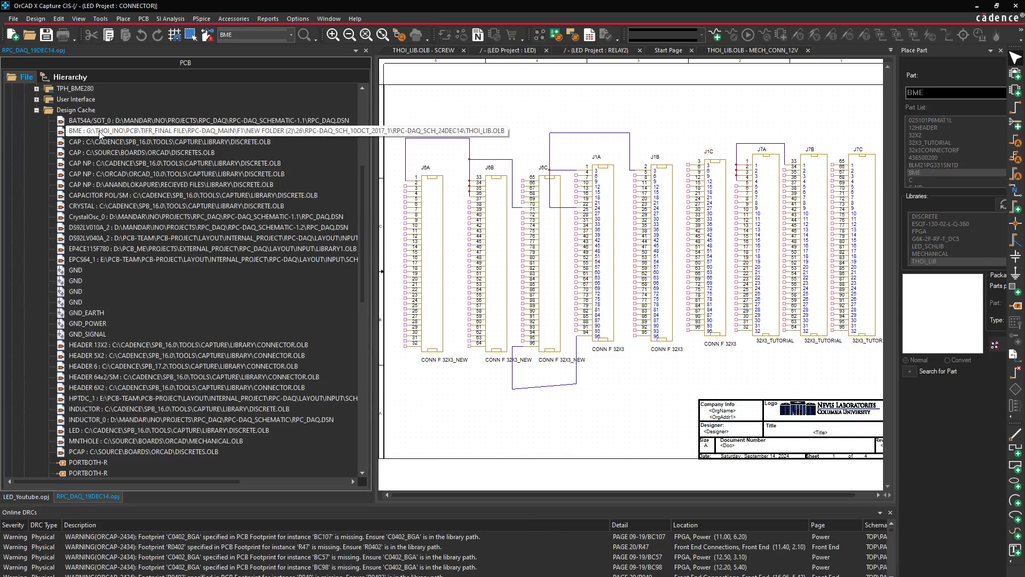
pyautogui.click(26, 497)
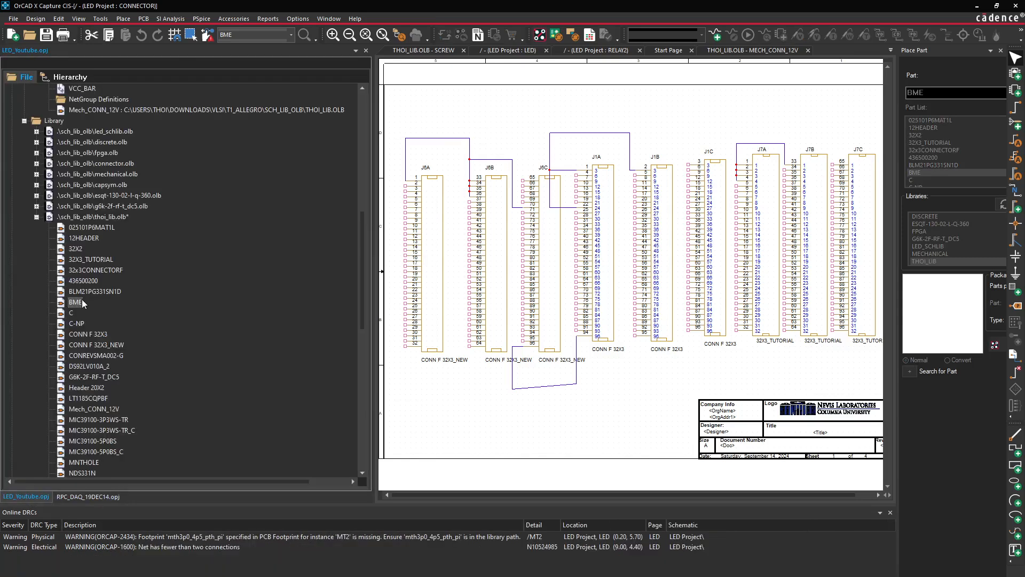
pyautogui.click(432, 413)
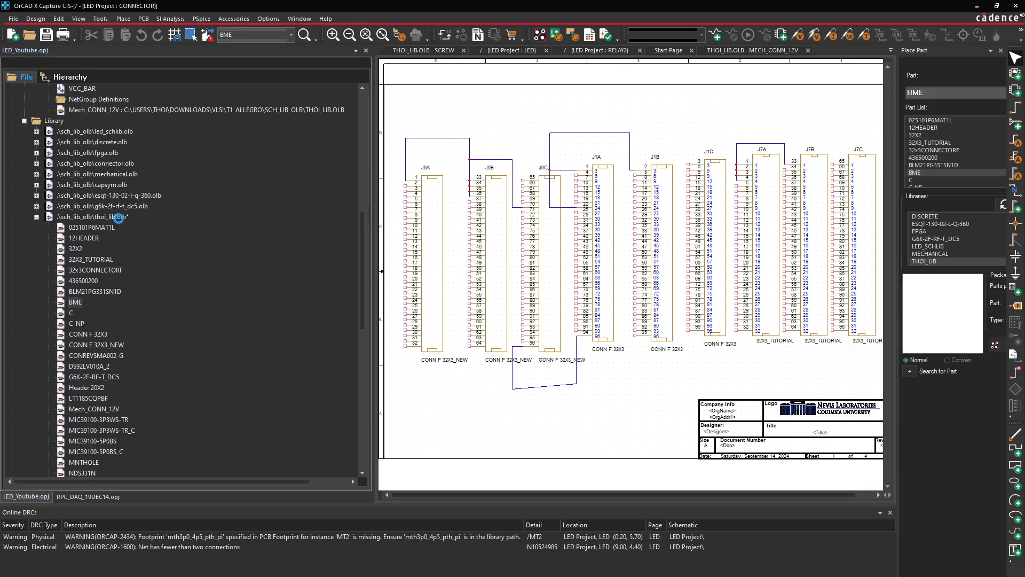
# Select thoi_lib.olb in LED_Youtube's project tree to save it
pyautogui.click(117, 217)
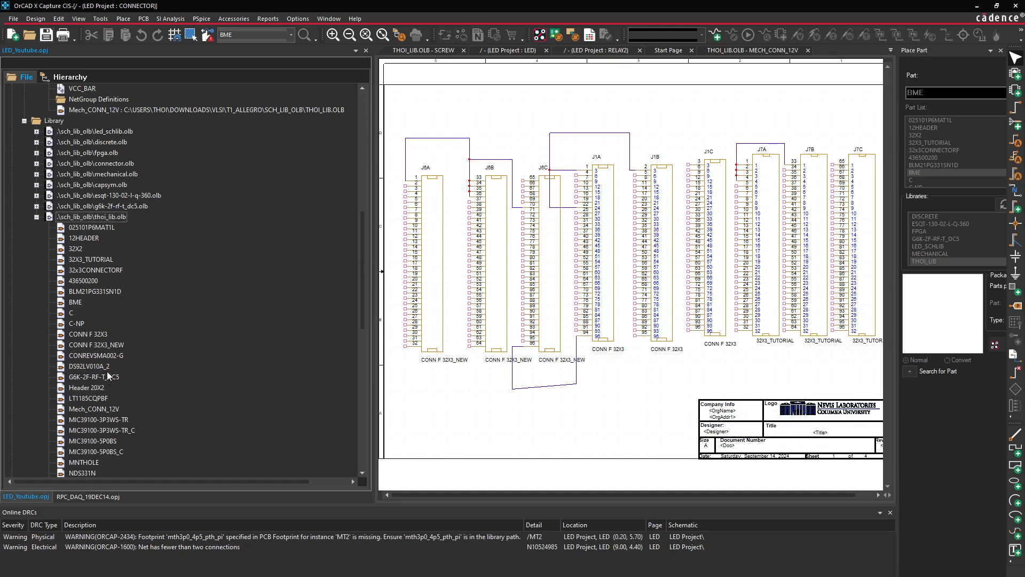
pyautogui.scroll(-2, 97, 236)
pyautogui.scroll(2, 96, 239)
pyautogui.scroll(-2, 110, 266)
pyautogui.scroll(1, 112, 267)
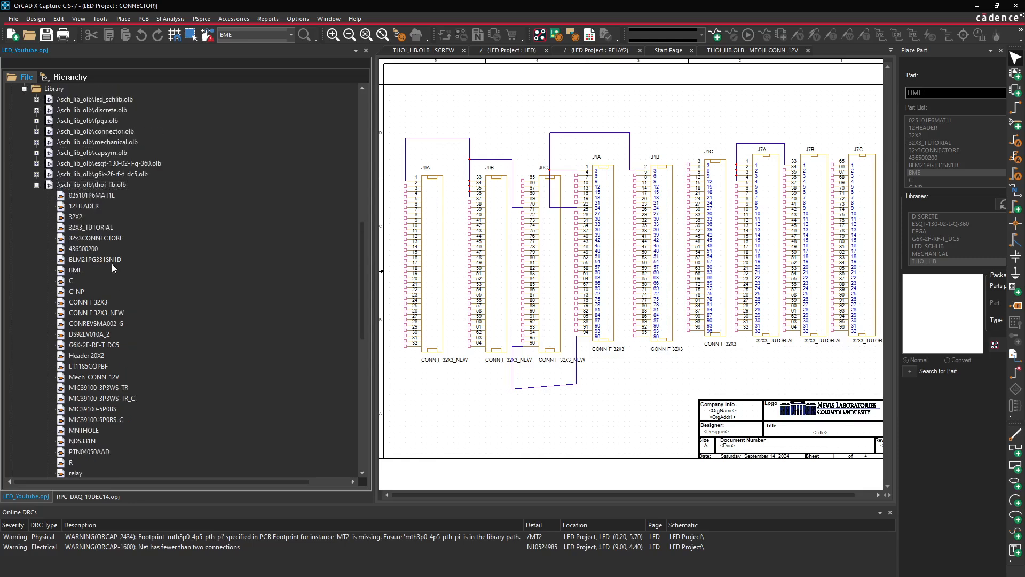
pyautogui.click(112, 186)
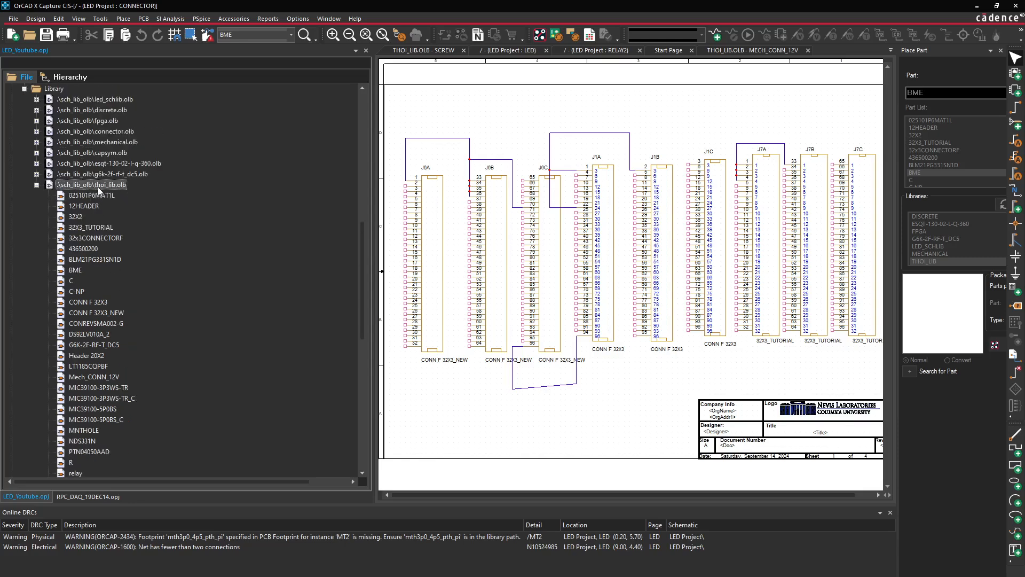
# In File Explorer, check THOI_LIB in T1_ALLEGRO\SCH_LIB_OLB was modified at 3:49 PM, then minimise
pyautogui.moveTo(454, 576)
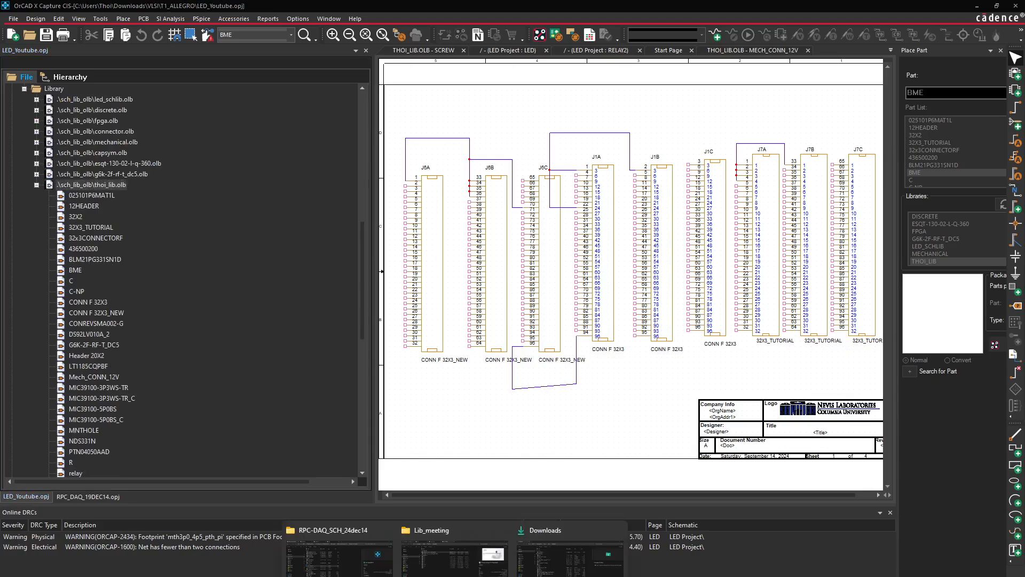
pyautogui.click(339, 556)
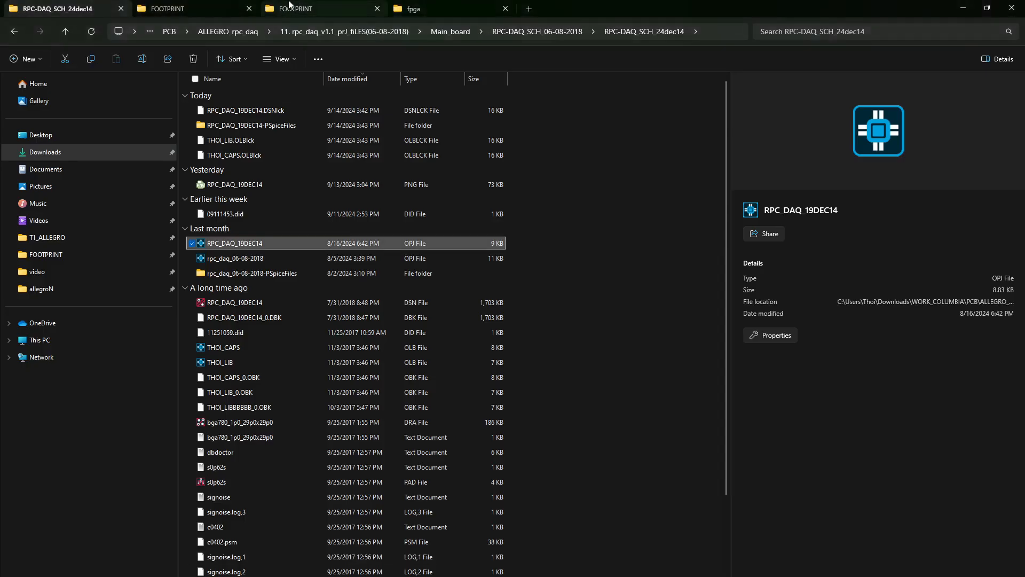
pyautogui.click(201, 7)
pyautogui.click(259, 32)
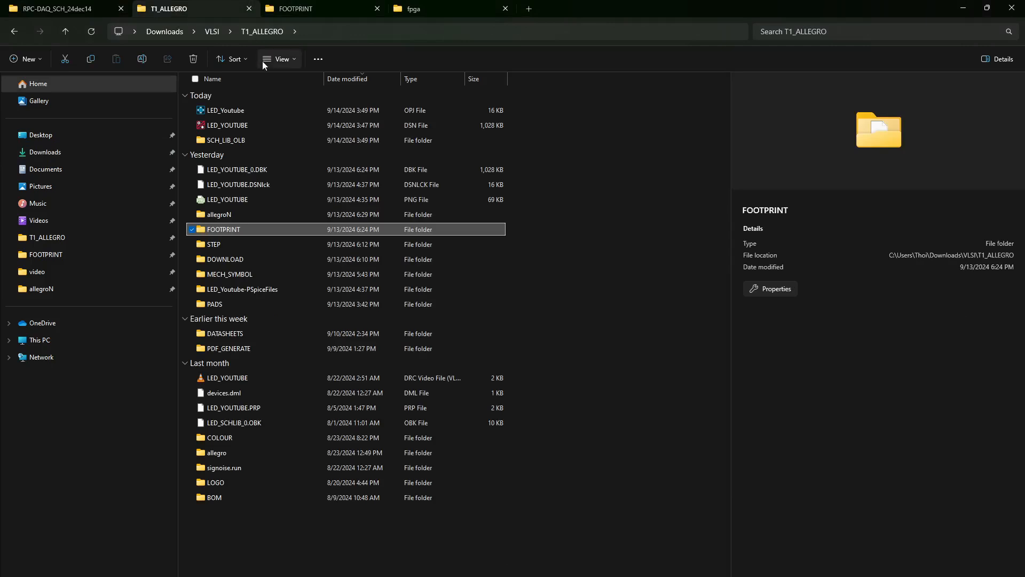
pyautogui.moveTo(278, 574); pyautogui.dragTo(235, 534)
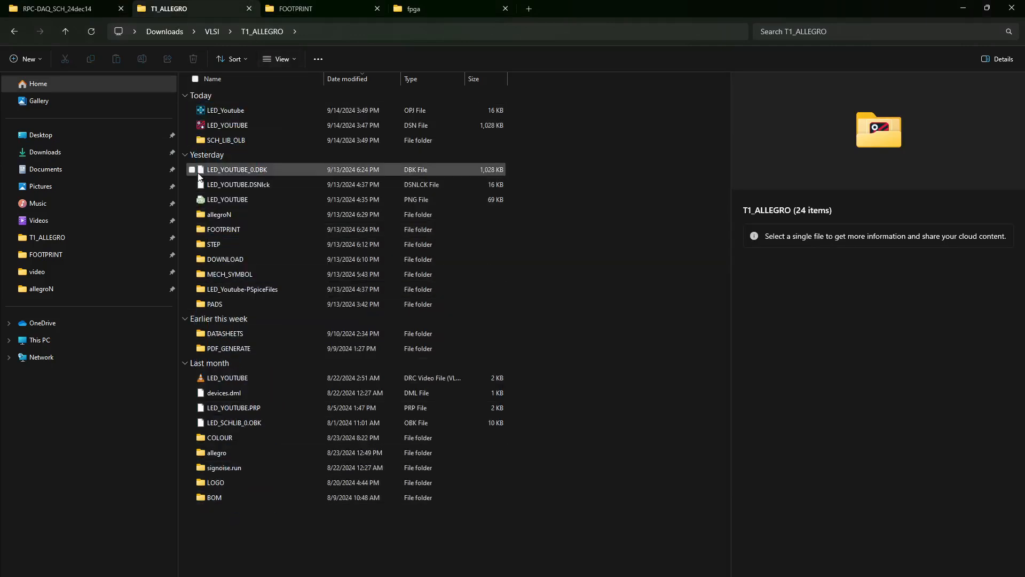
pyautogui.doubleClick(233, 140)
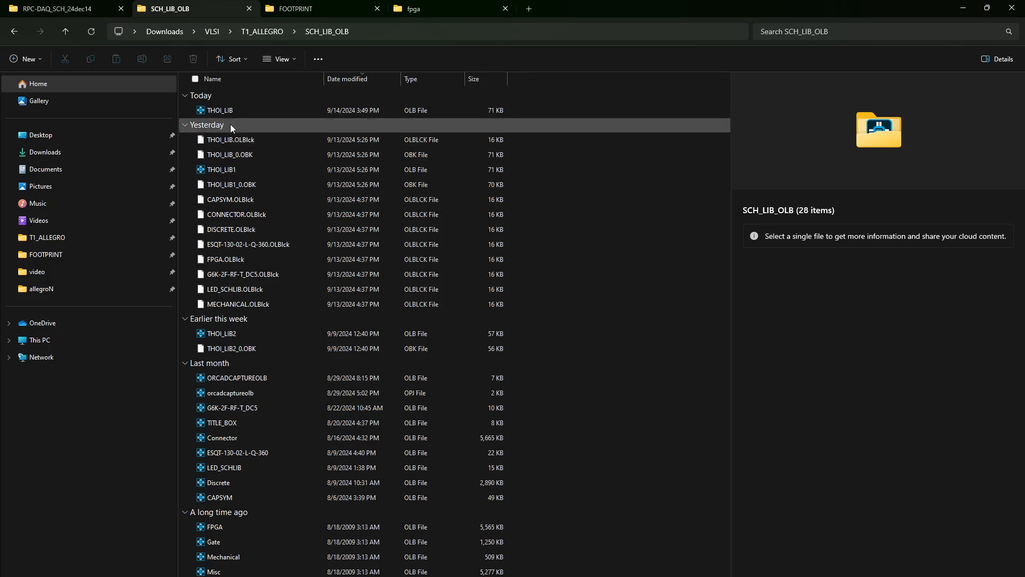
pyautogui.click(234, 110)
pyautogui.moveTo(238, 575); pyautogui.dragTo(227, 517)
pyautogui.click(251, 109)
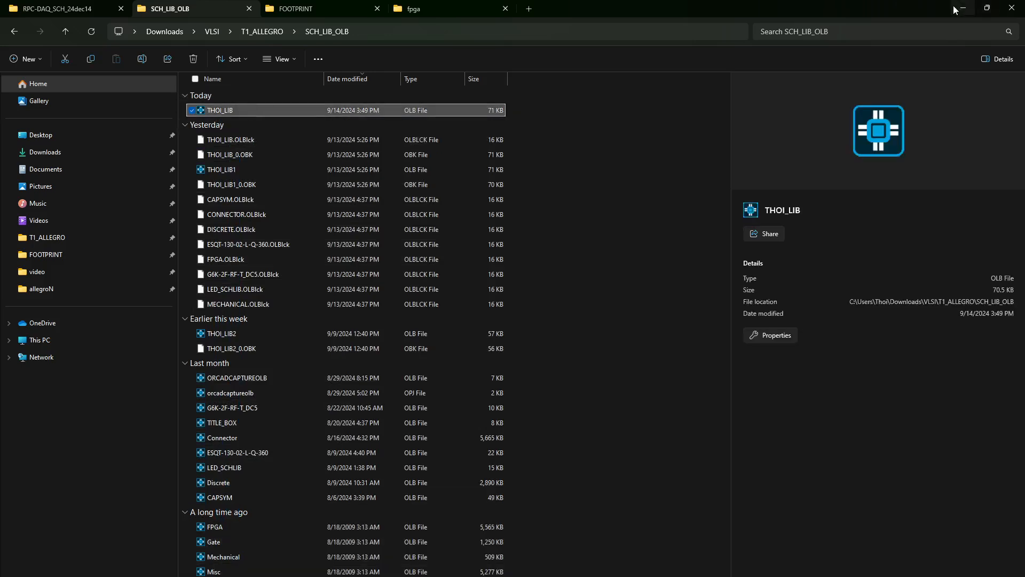
pyautogui.click(971, 8)
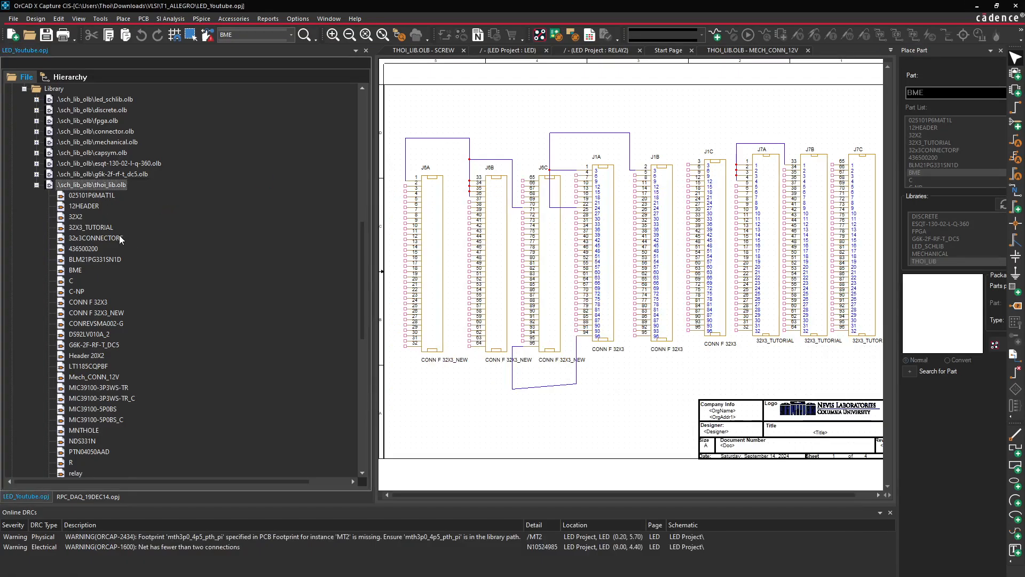
# Widen the project tree panel beside the design cache list
pyautogui.scroll(9, 114, 320)
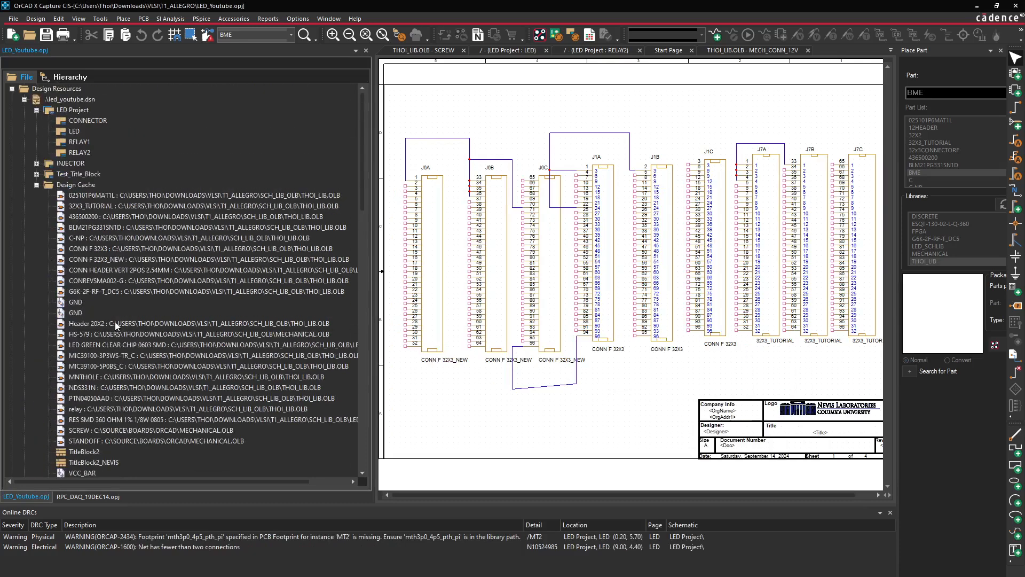
pyautogui.click(114, 195)
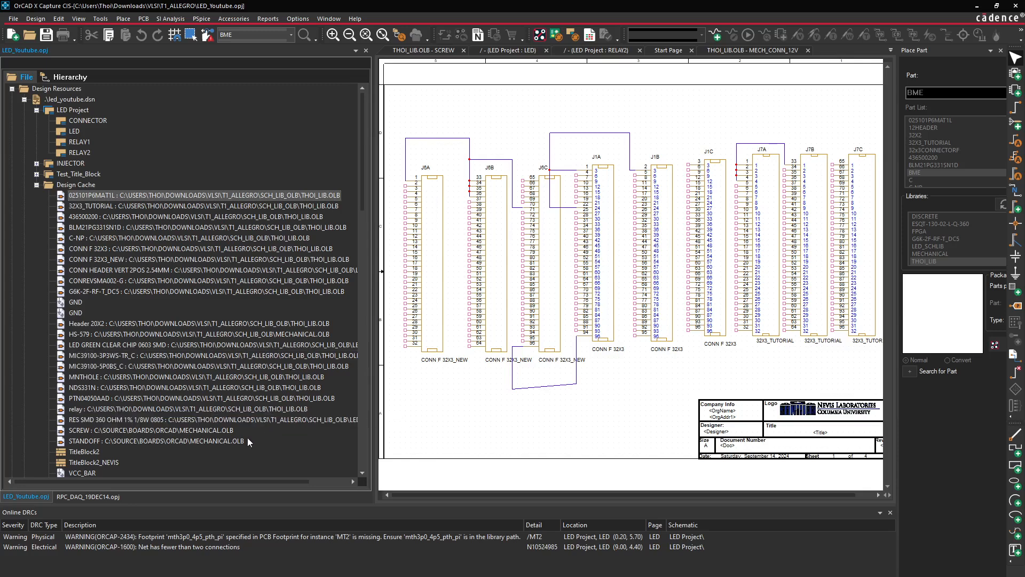
pyautogui.moveTo(373, 411); pyautogui.dragTo(449, 411)
pyautogui.click(213, 431)
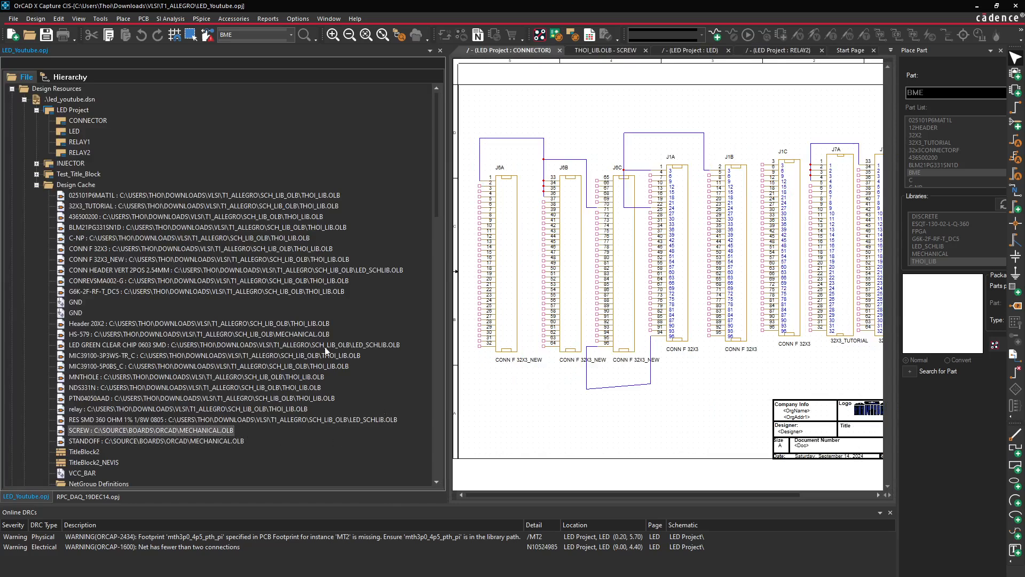
# Select BME in thoi_lib.olb and bring up the Place Part panel
pyautogui.scroll(-9, 245, 373)
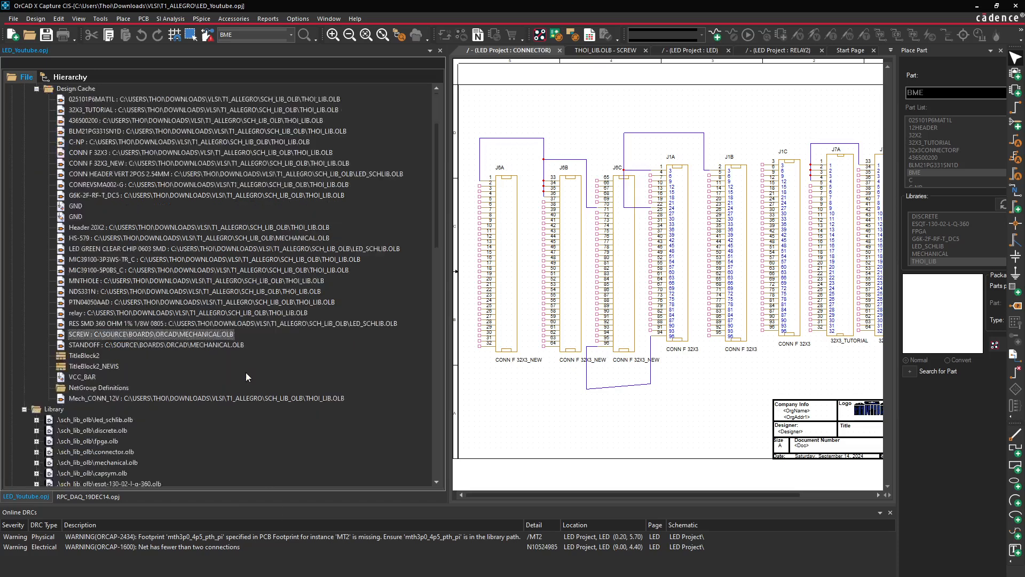
pyautogui.click(78, 324)
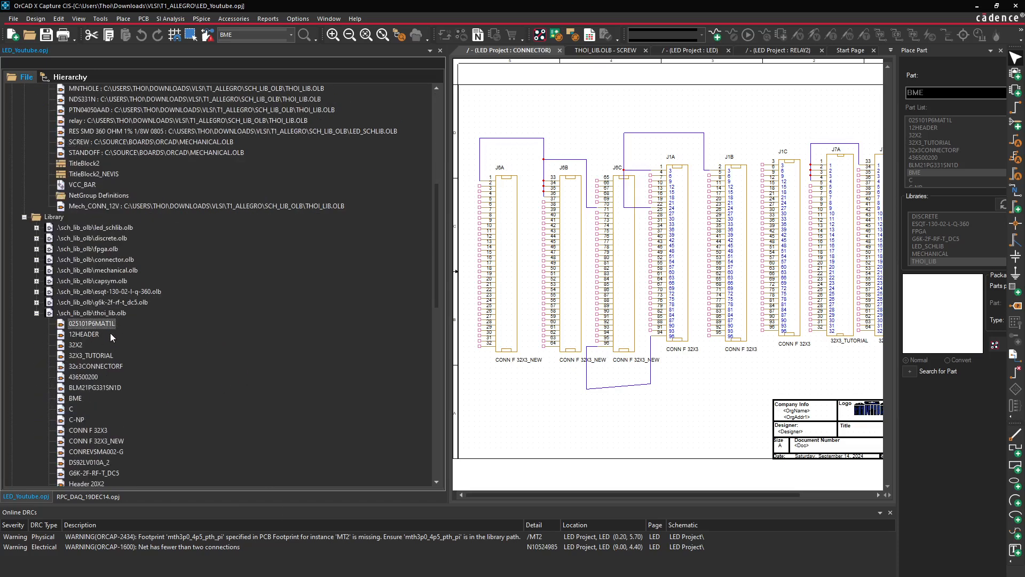
pyautogui.click(123, 313)
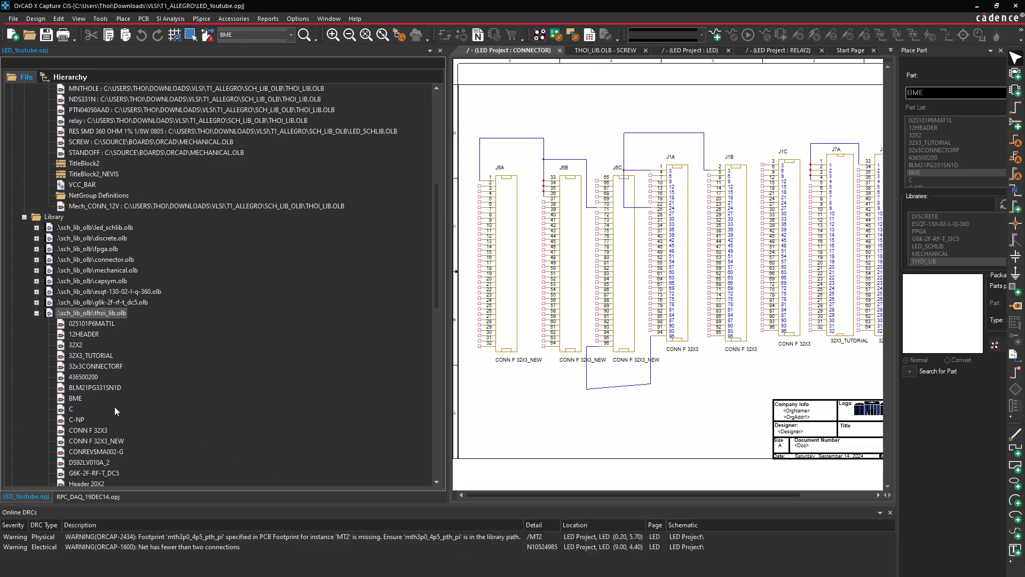
pyautogui.click(75, 399)
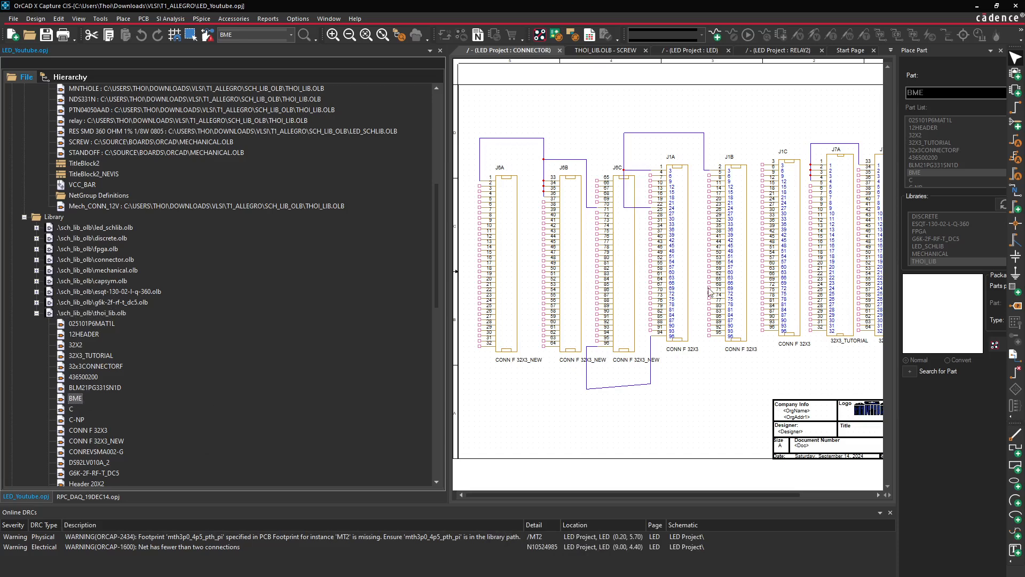
pyautogui.click(1016, 92)
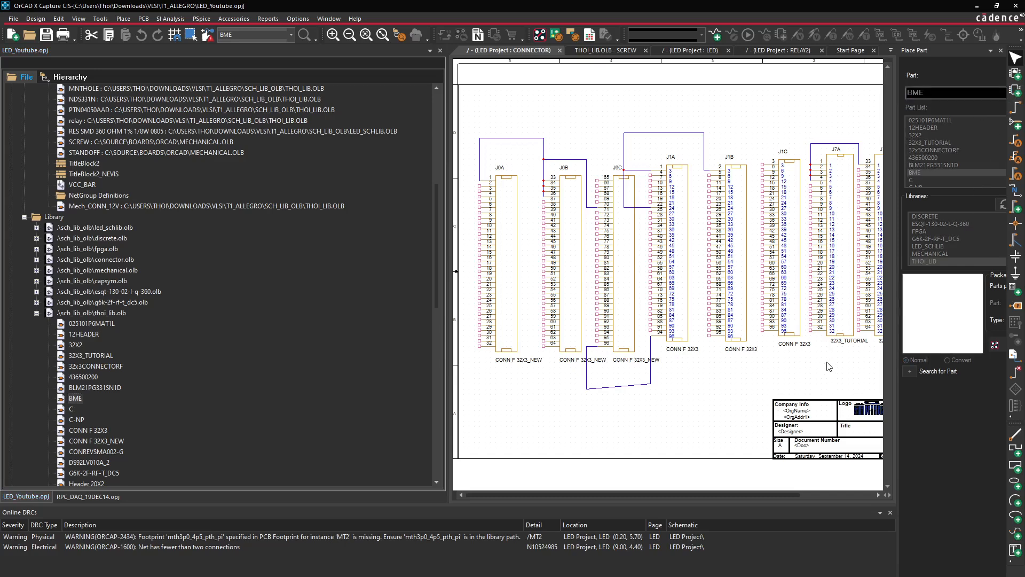
# Place the BME part once as U5 on the CONNECTOR page, then open its properties
pyautogui.doubleClick(928, 172)
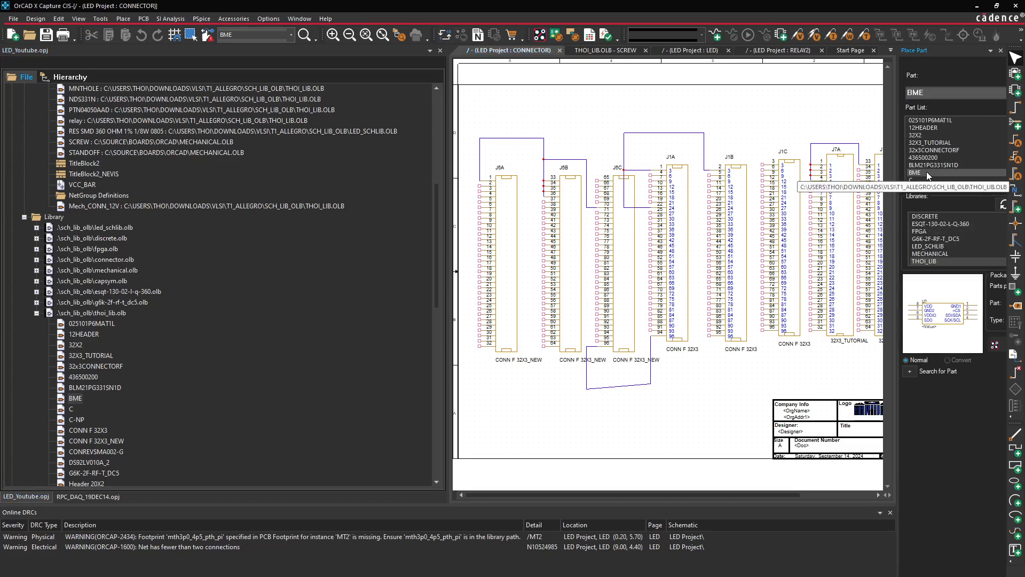
pyautogui.click(508, 409)
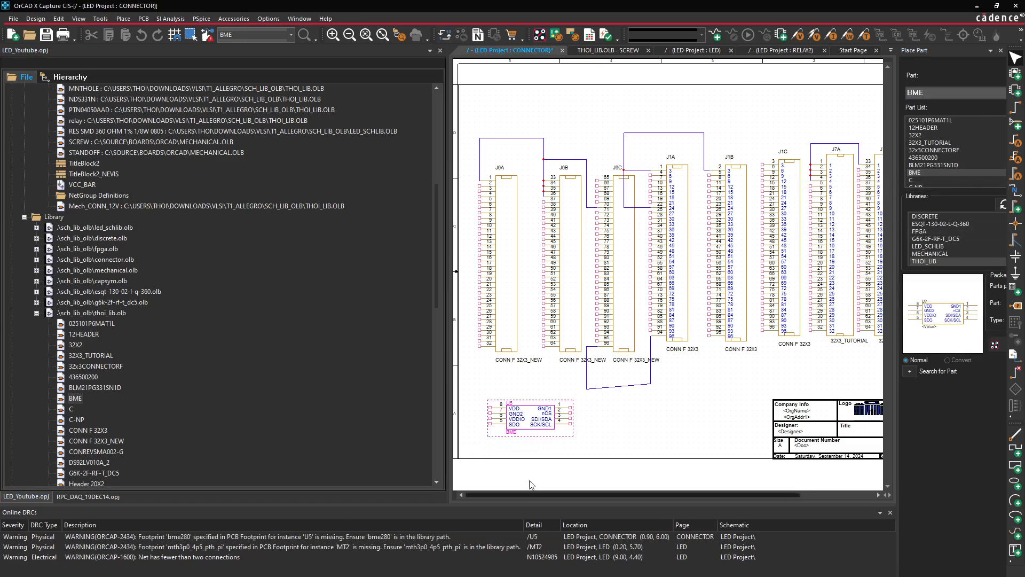
pyautogui.rightClick(645, 420)
pyautogui.click(681, 202)
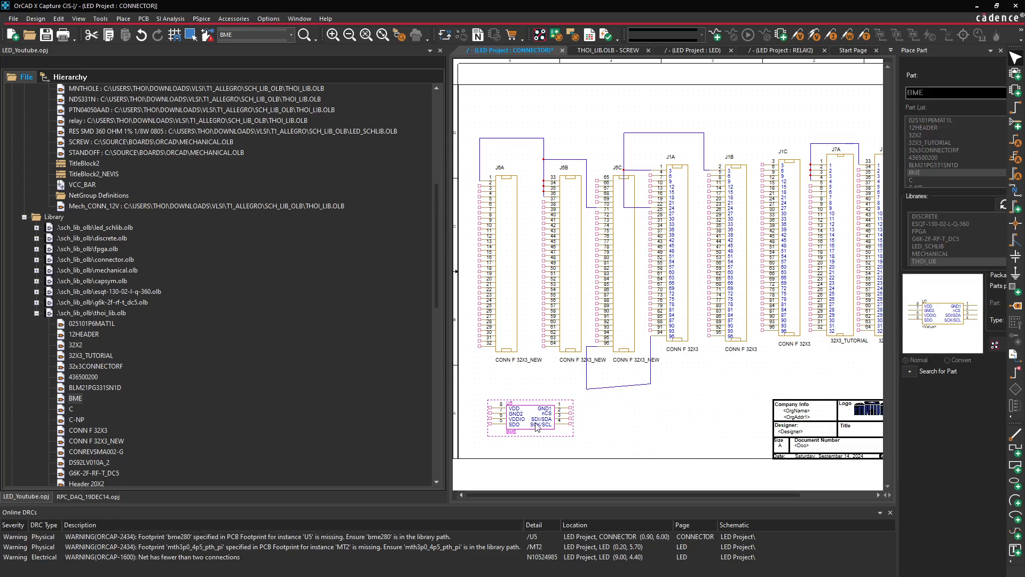
pyautogui.doubleClick(541, 399)
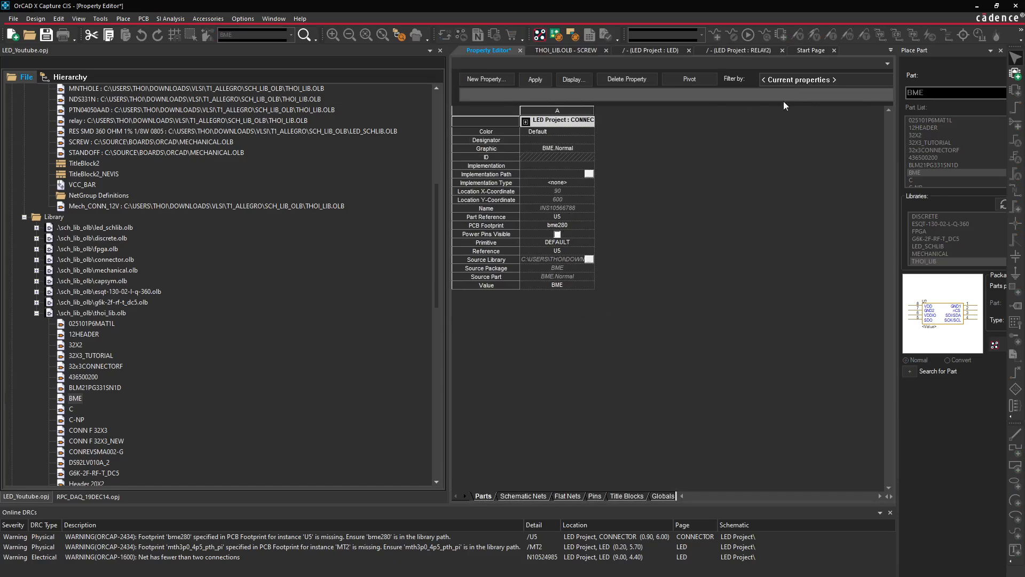
# Close the U5 Property Editor tab
pyautogui.click(520, 50)
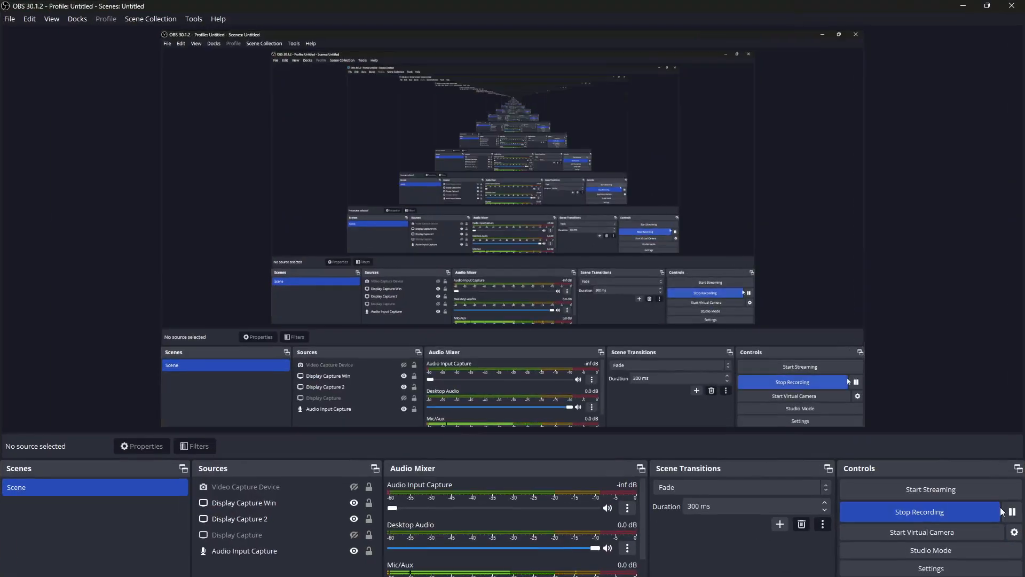
# Minimize OBS and Explorer, then show the RPC_DAQ_19DEC14 project tree from the top
pyautogui.click(964, 6)
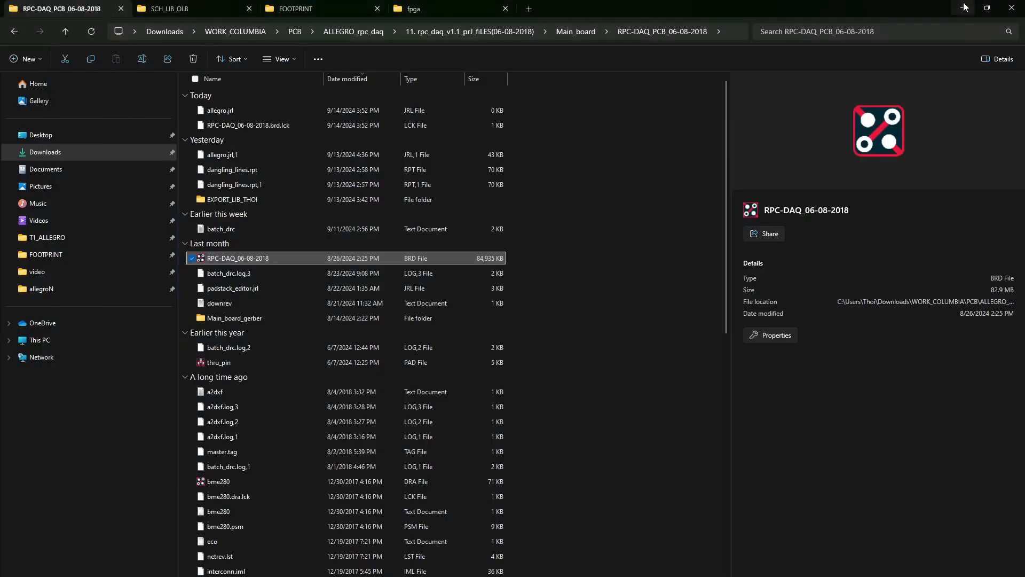
pyautogui.click(964, 8)
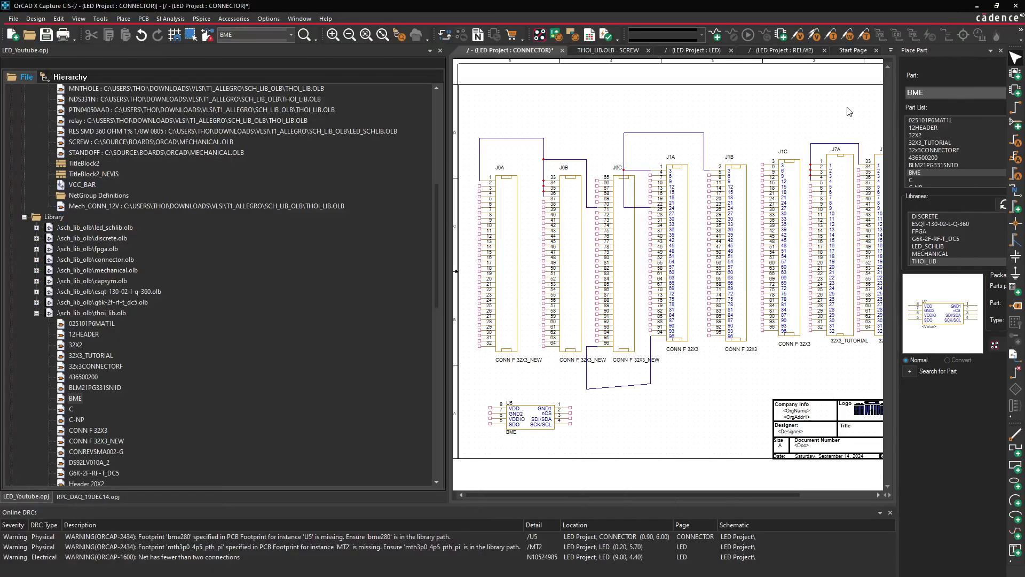
pyautogui.click(89, 489)
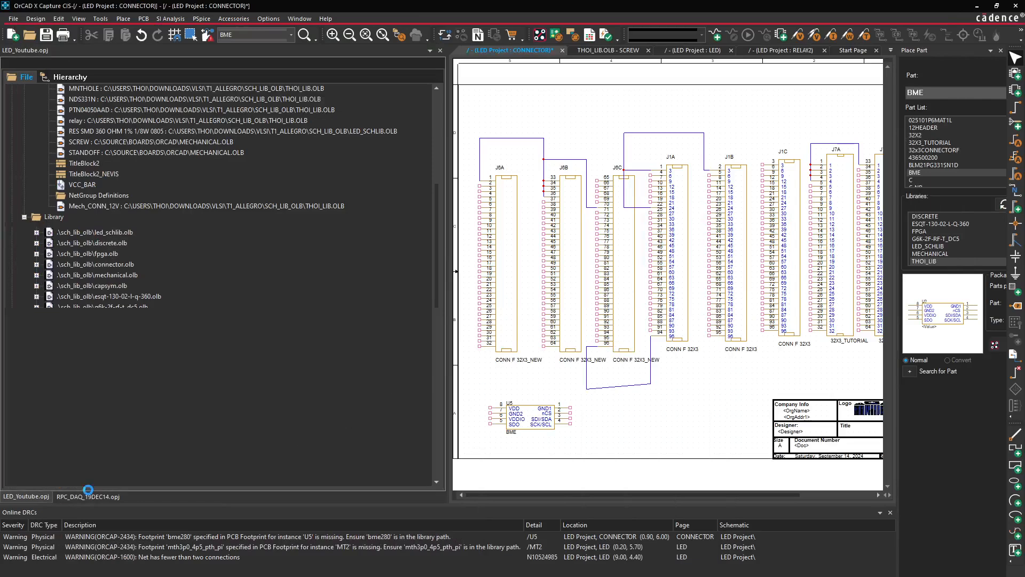
pyautogui.click(92, 501)
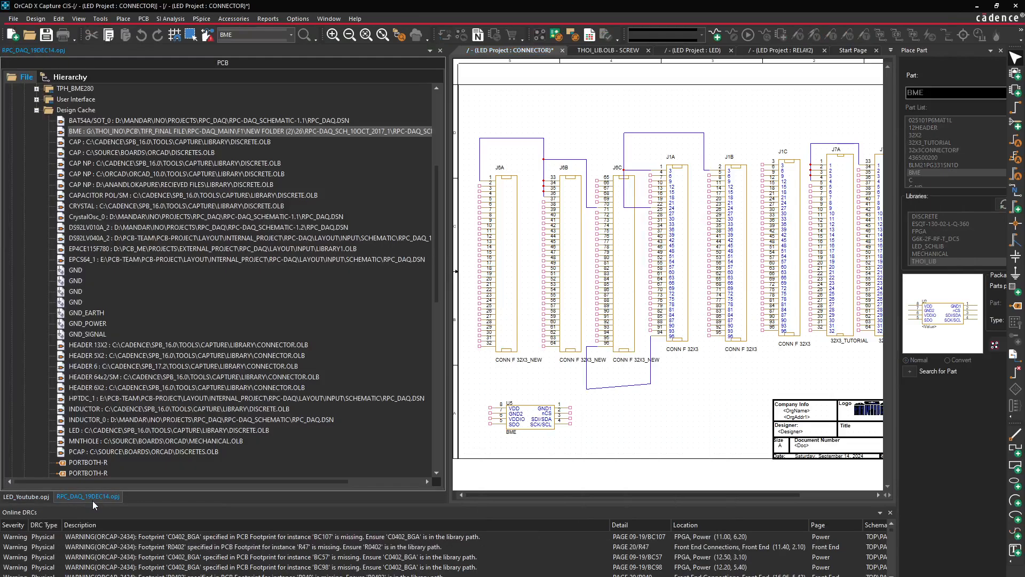
pyautogui.scroll(6, 162, 314)
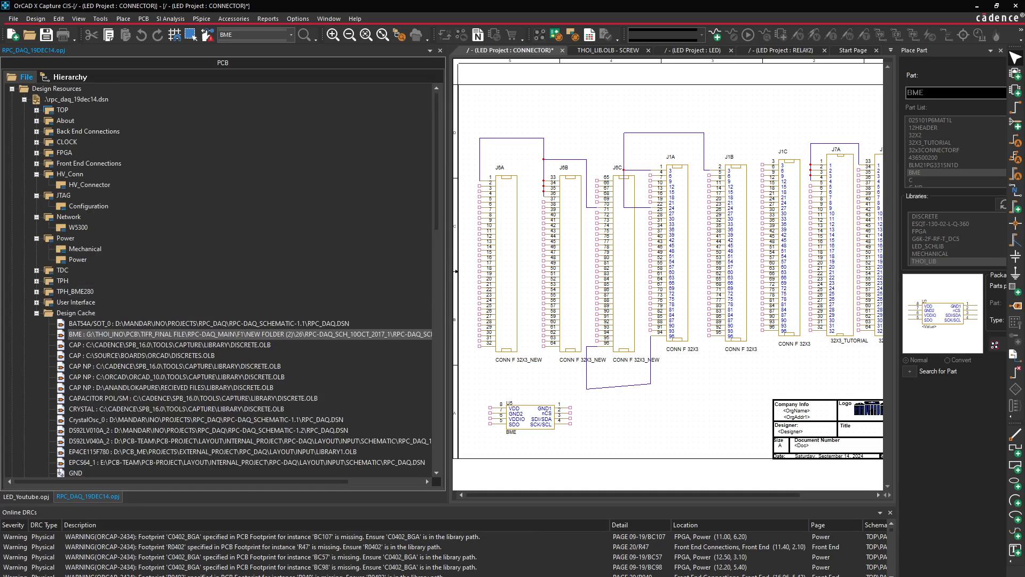
# Bring Allegro's RPC-DAQ_06-08-2018 board to the front and zoom in from a full-board fit
pyautogui.moveTo(737, 576)
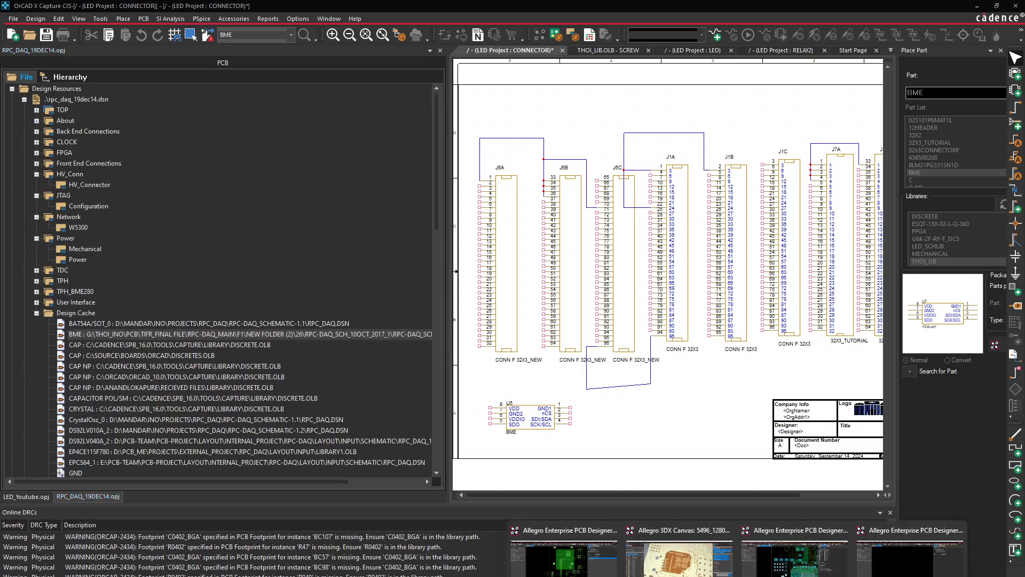
pyautogui.click(873, 541)
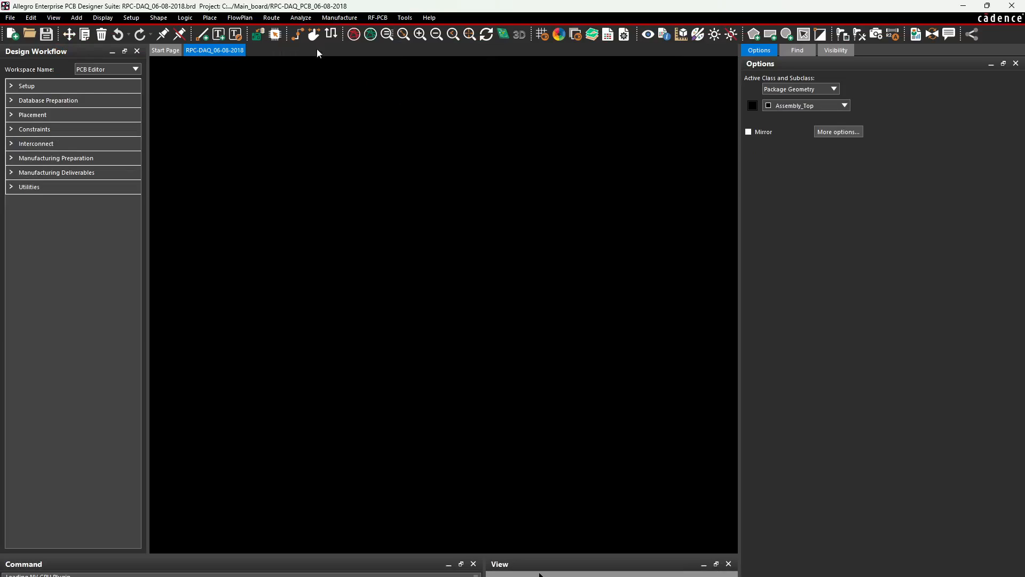
pyautogui.click(404, 35)
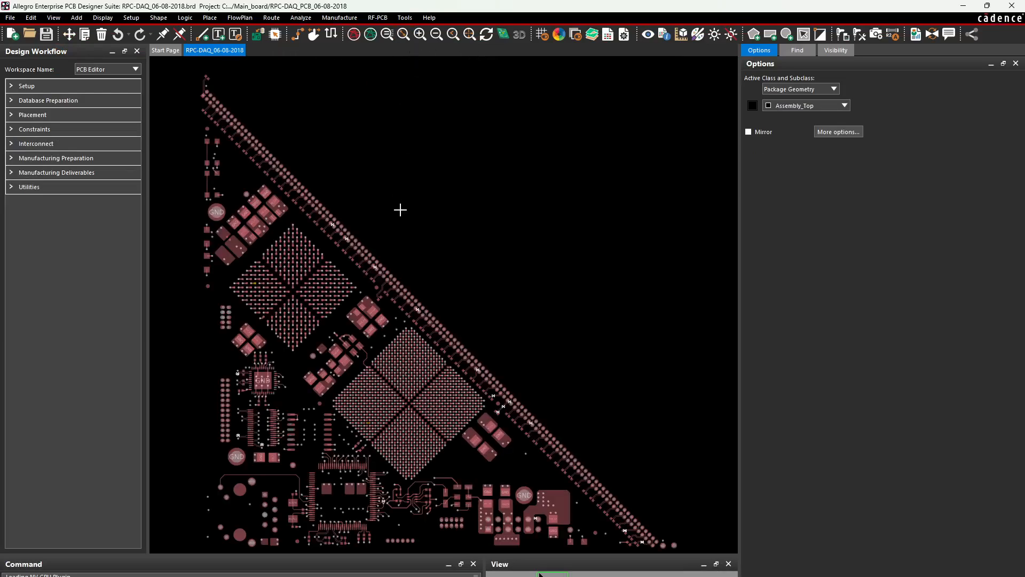
pyautogui.scroll(2, 398, 528)
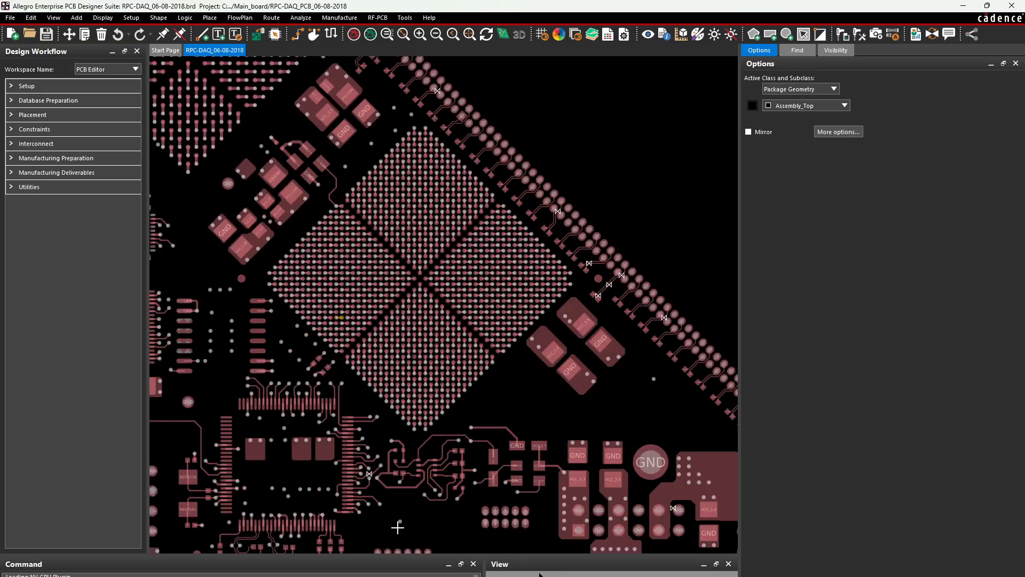
pyautogui.scroll(2, 460, 518)
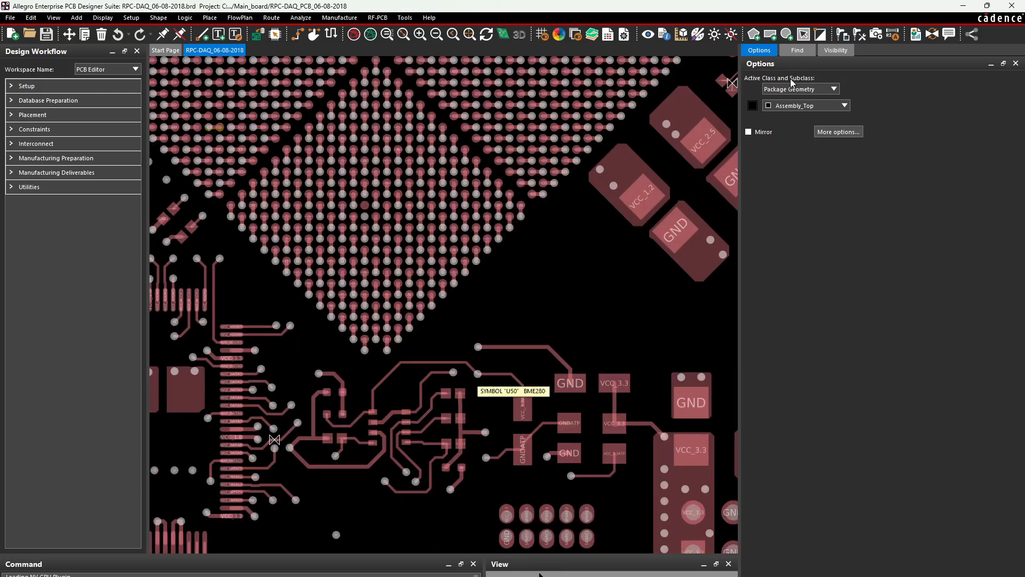
# Enable Symbols in the Find filter, then pick up U50 and cancel the move
pyautogui.click(797, 50)
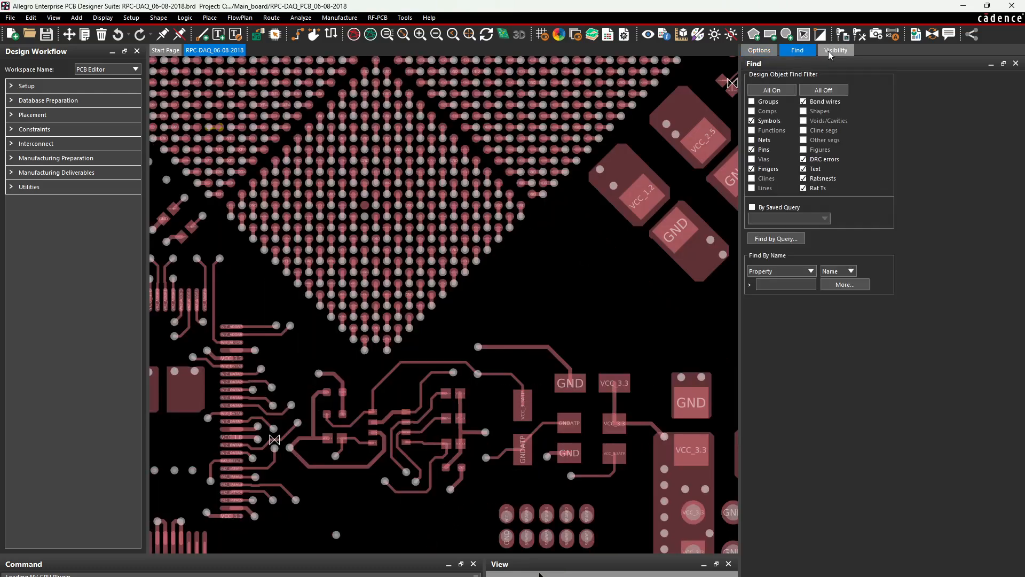
pyautogui.click(798, 50)
pyautogui.click(759, 123)
pyautogui.moveTo(404, 422); pyautogui.dragTo(389, 422)
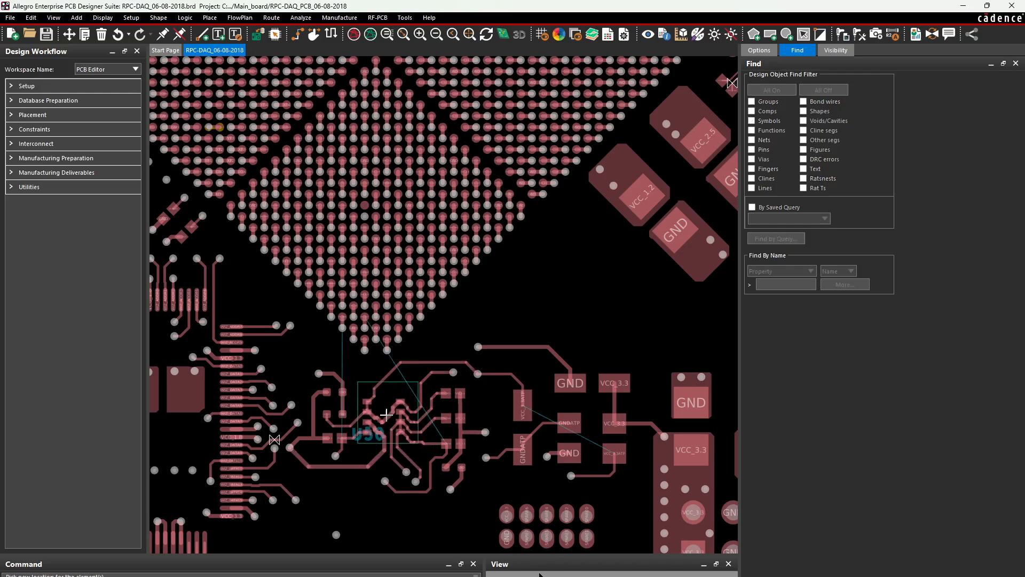
pyautogui.rightClick(387, 416)
pyautogui.click(407, 445)
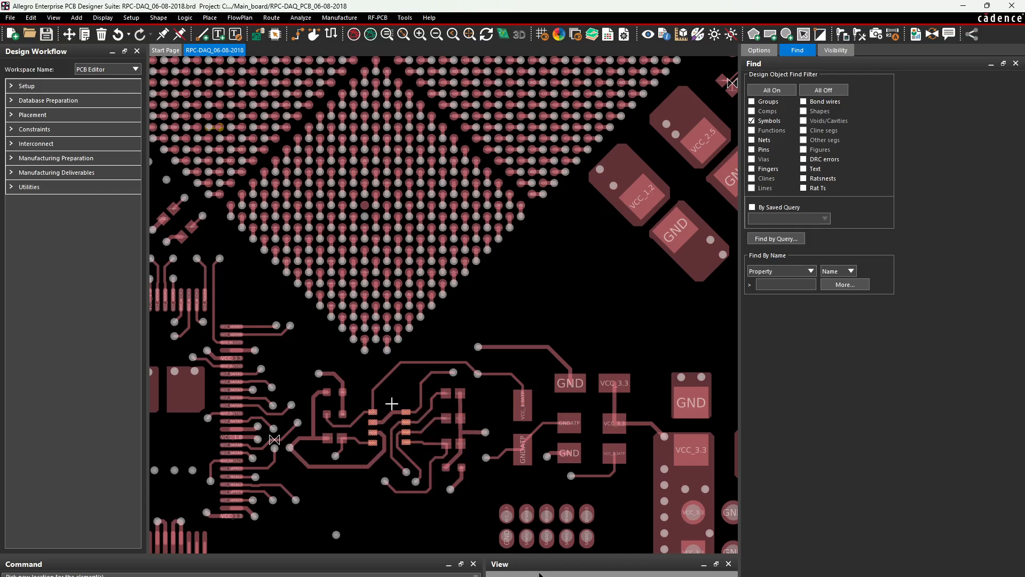
pyautogui.scroll(1, 366, 417)
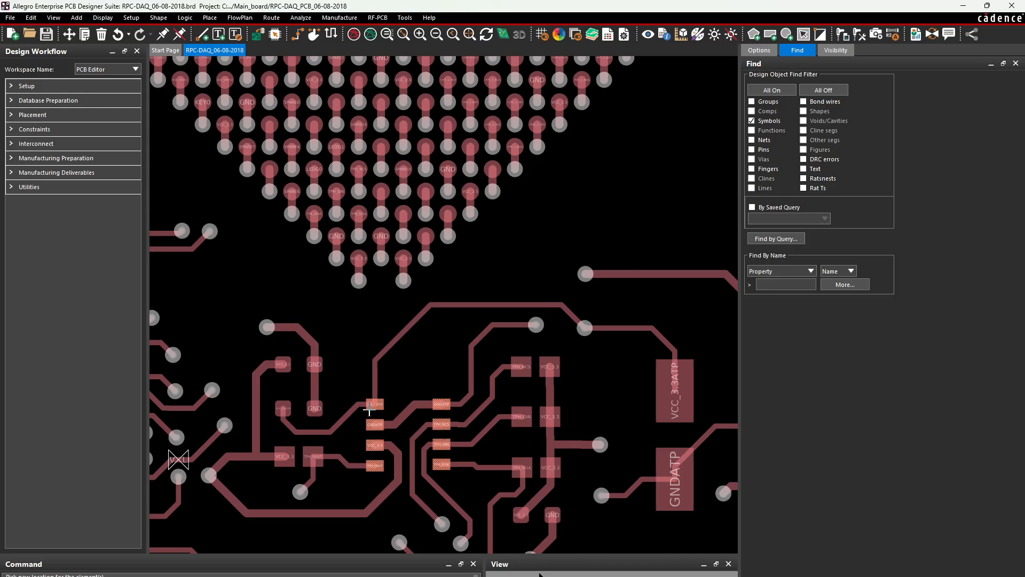
pyautogui.scroll(3, 370, 402)
pyautogui.scroll(-3, 401, 415)
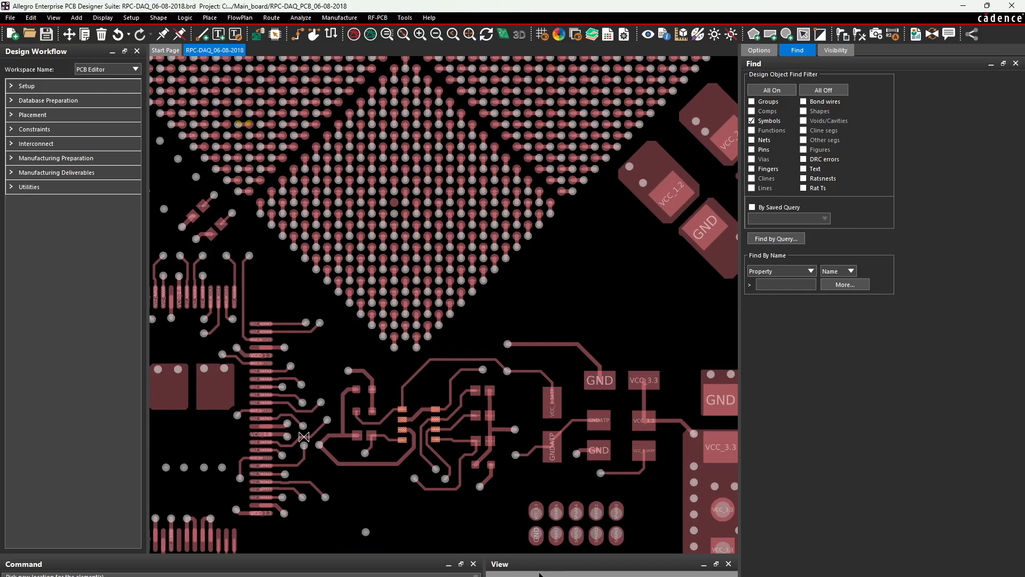
pyautogui.moveTo(454, 576)
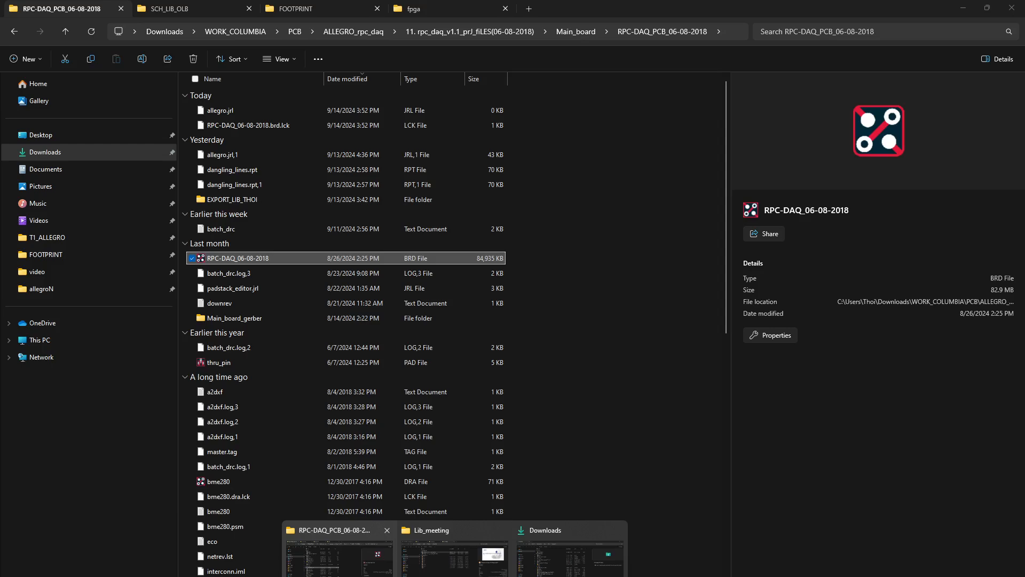
# Open the FOOTPRINT folder under T1_ALLEGRO in File Explorer
pyautogui.click(337, 534)
pyautogui.click(219, 14)
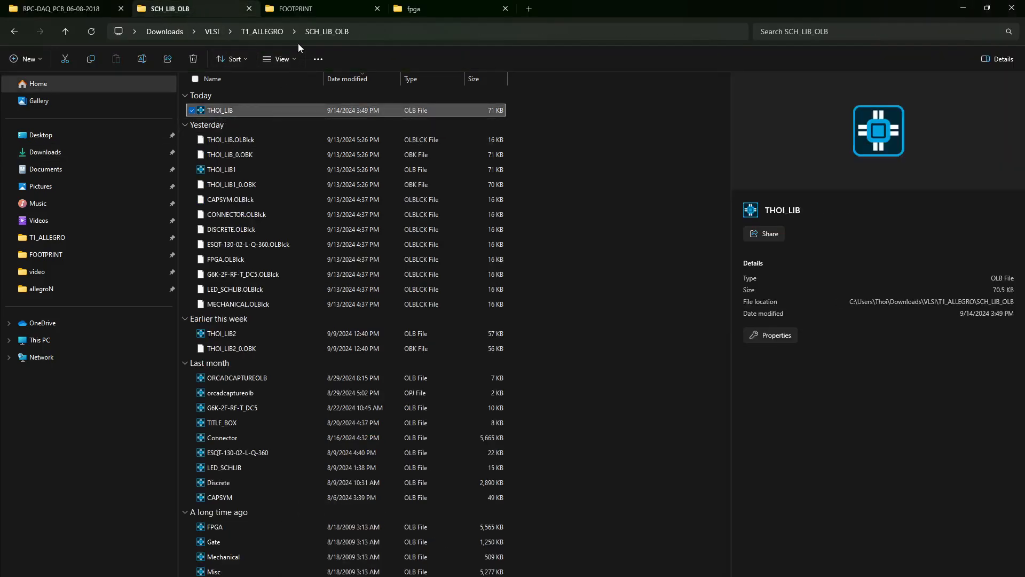
pyautogui.click(271, 31)
pyautogui.click(252, 229)
pyautogui.doubleClick(251, 228)
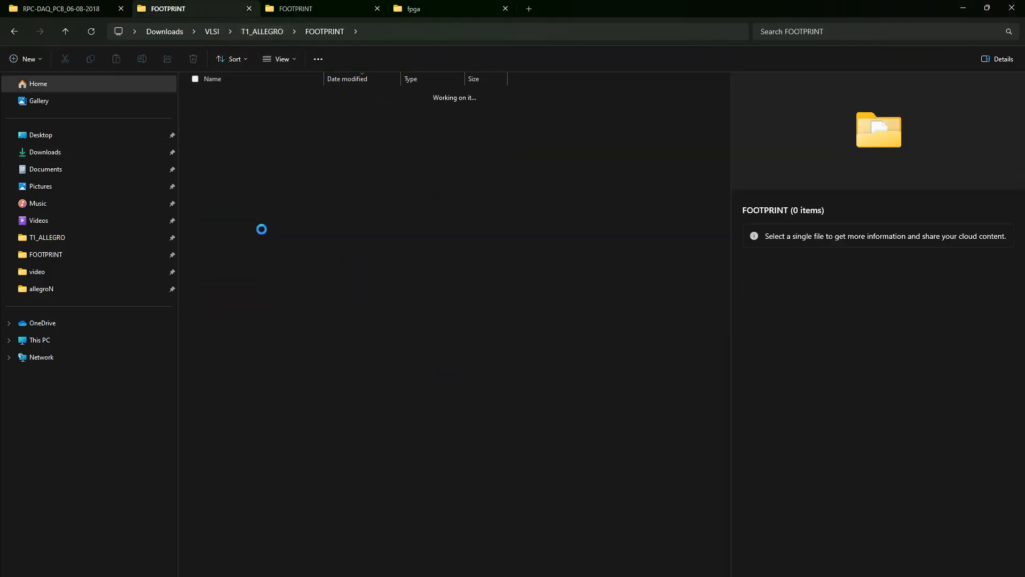
# Browse the footprint files such as cap_cl32, cap_cl31 and cap_cl05, then minimize Explorer
pyautogui.scroll(-4, 316, 354)
pyautogui.scroll(-5, 316, 355)
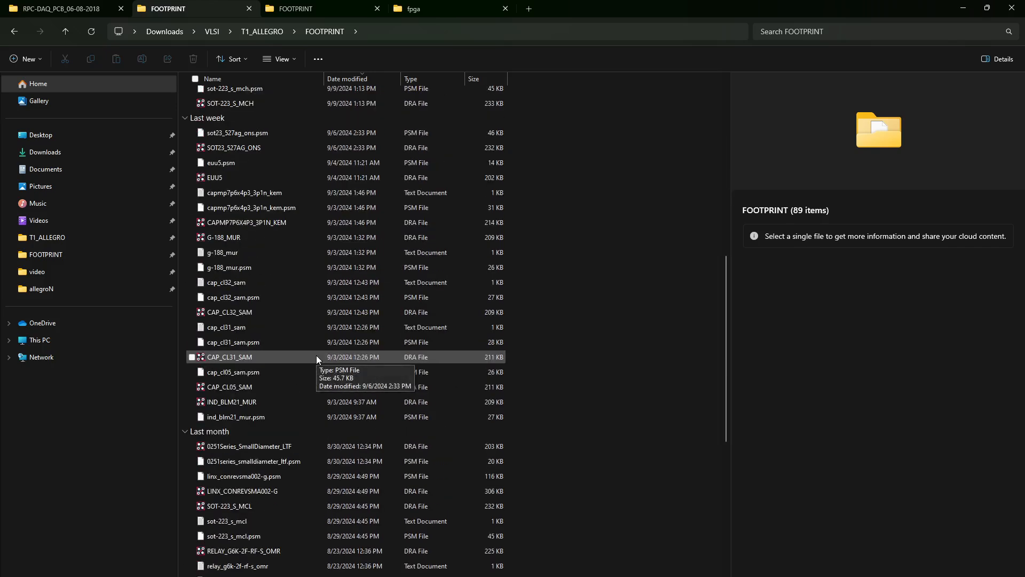
pyautogui.click(248, 314)
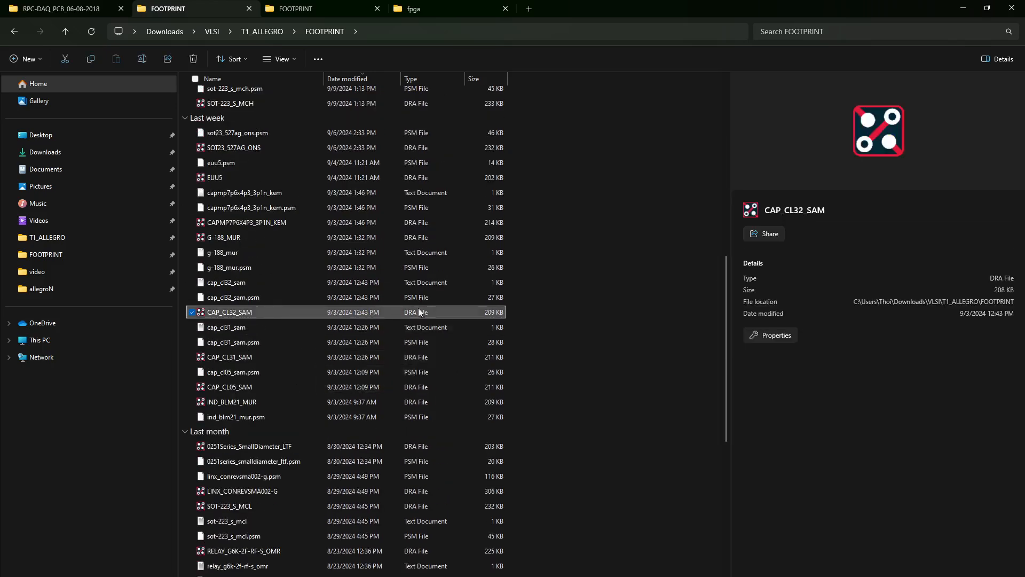
pyautogui.click(419, 343)
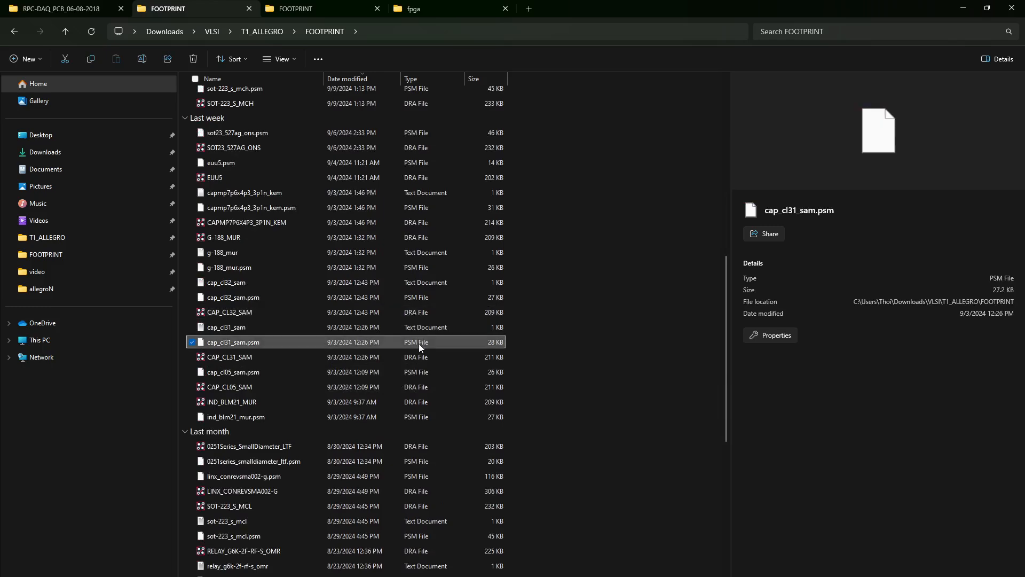
pyautogui.click(420, 371)
pyautogui.scroll(10, 447, 363)
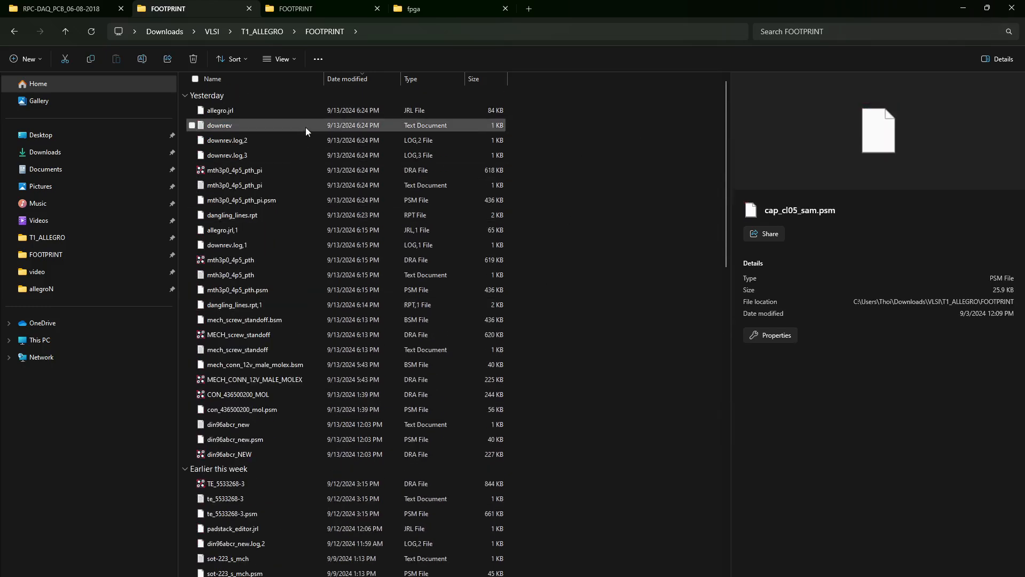
pyautogui.click(958, 11)
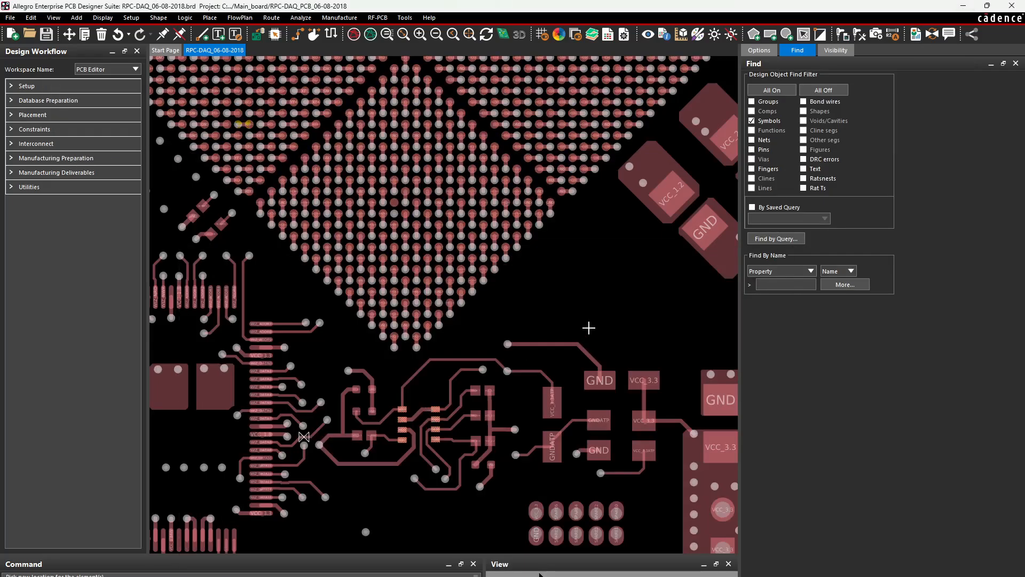
# Pick up the part near the BGA and cancel the move, leaving it in place
pyautogui.click(442, 411)
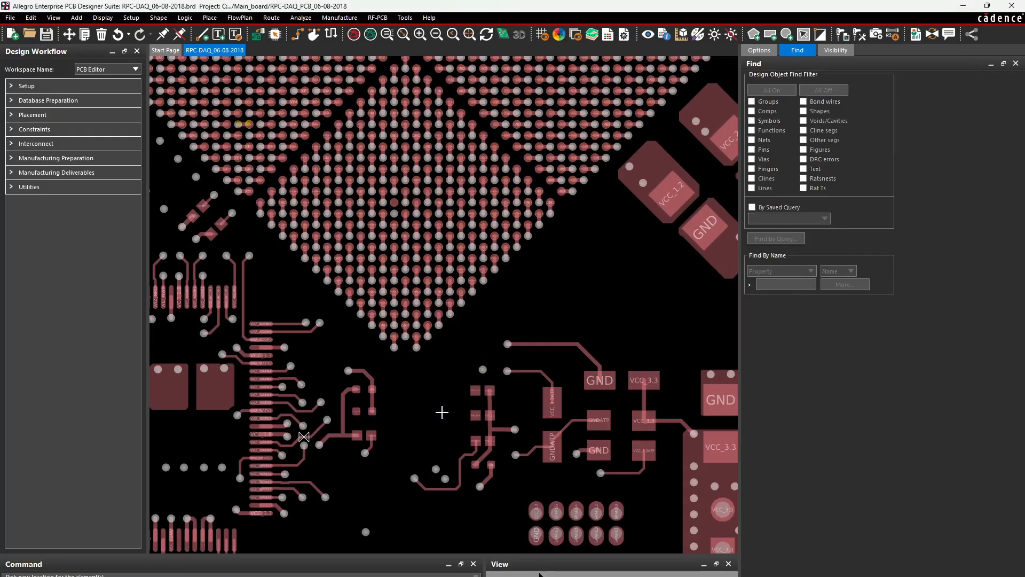
pyautogui.click(442, 411)
pyautogui.rightClick(420, 412)
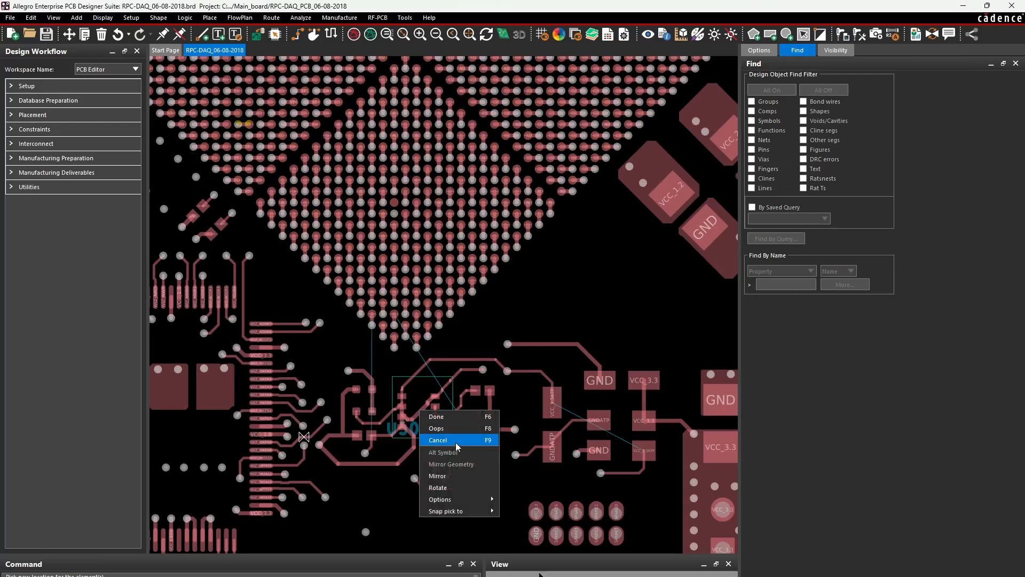
pyautogui.click(456, 443)
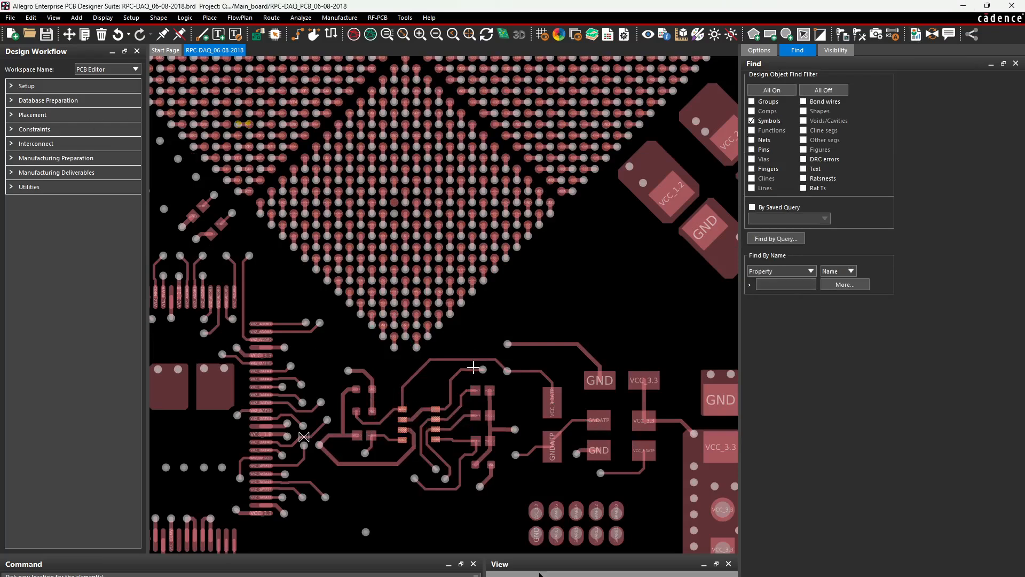
# Open the File menu's Export submenu after glancing at the Help menu
pyautogui.click(12, 18)
pyautogui.click(11, 18)
pyautogui.click(430, 17)
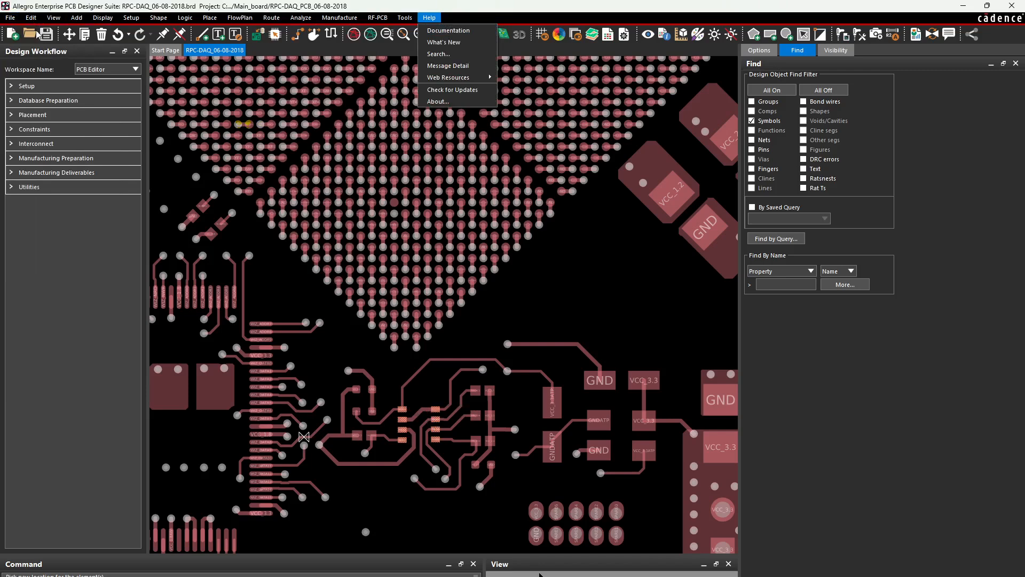
pyautogui.click(10, 18)
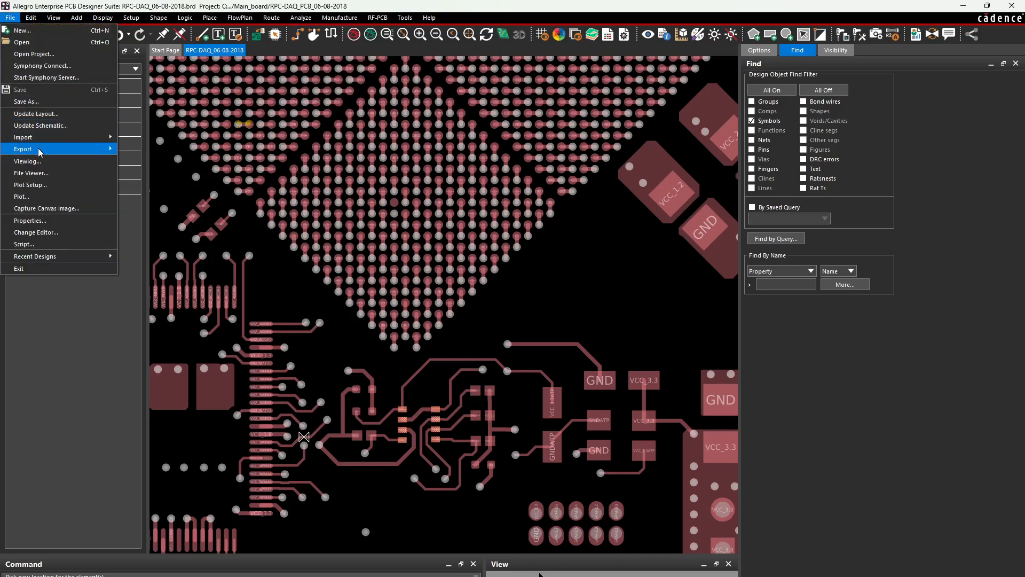
pyautogui.moveTo(40, 149)
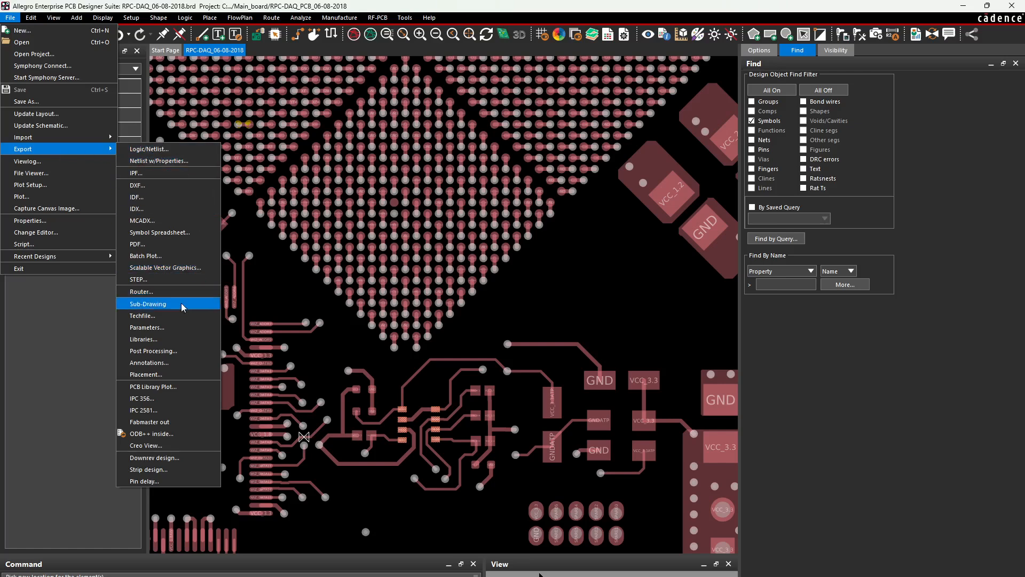
# Open Export Libraries with all element types on and create a new destination folder
pyautogui.click(163, 340)
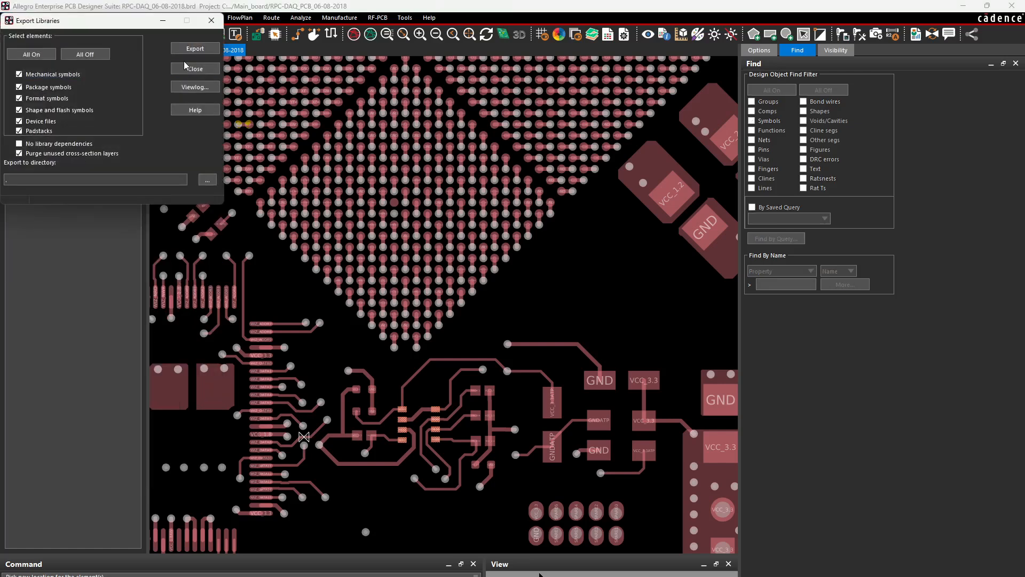
pyautogui.click(34, 56)
pyautogui.click(208, 179)
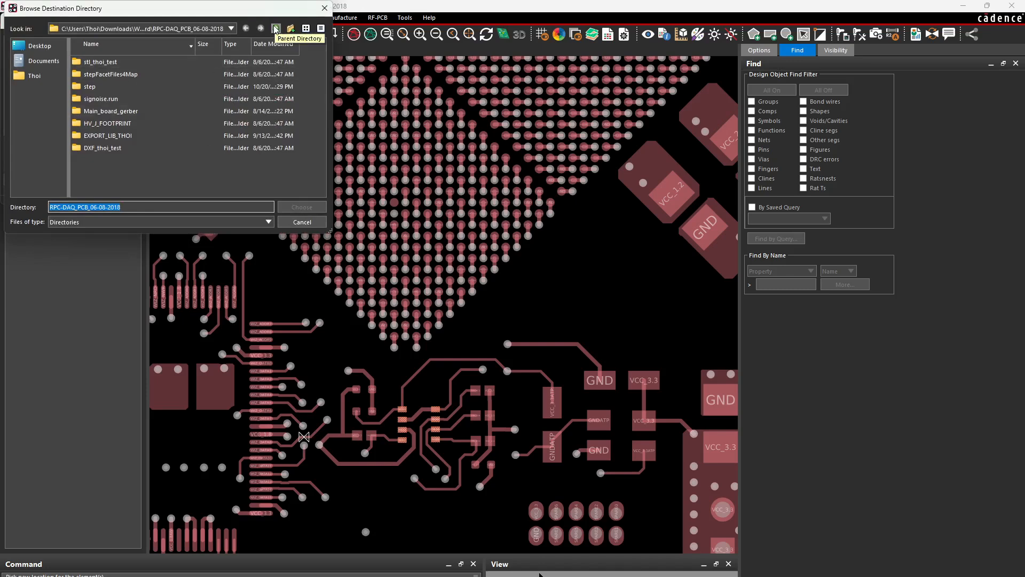
pyautogui.click(169, 182)
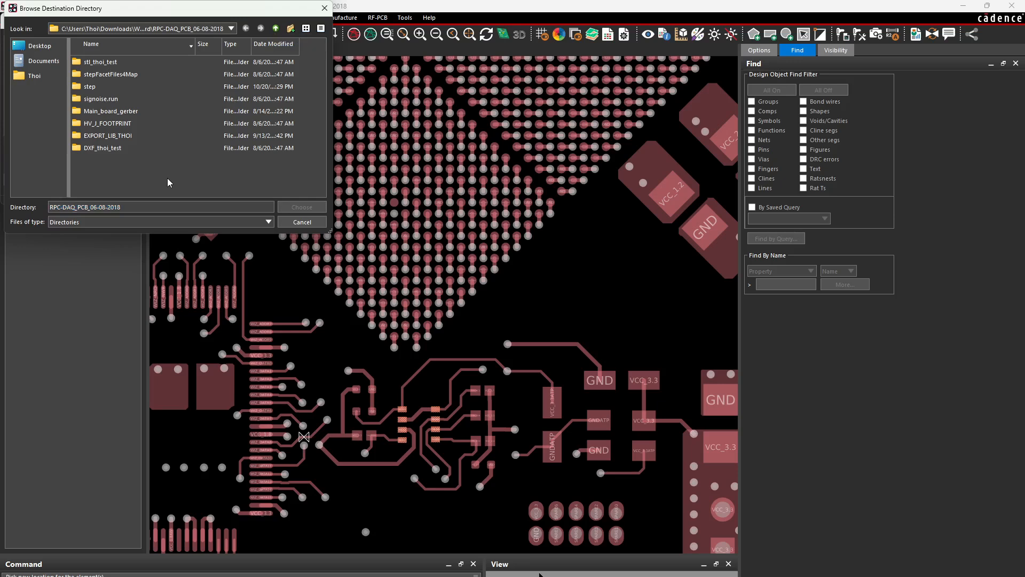
pyautogui.rightClick(169, 183)
pyautogui.click(192, 196)
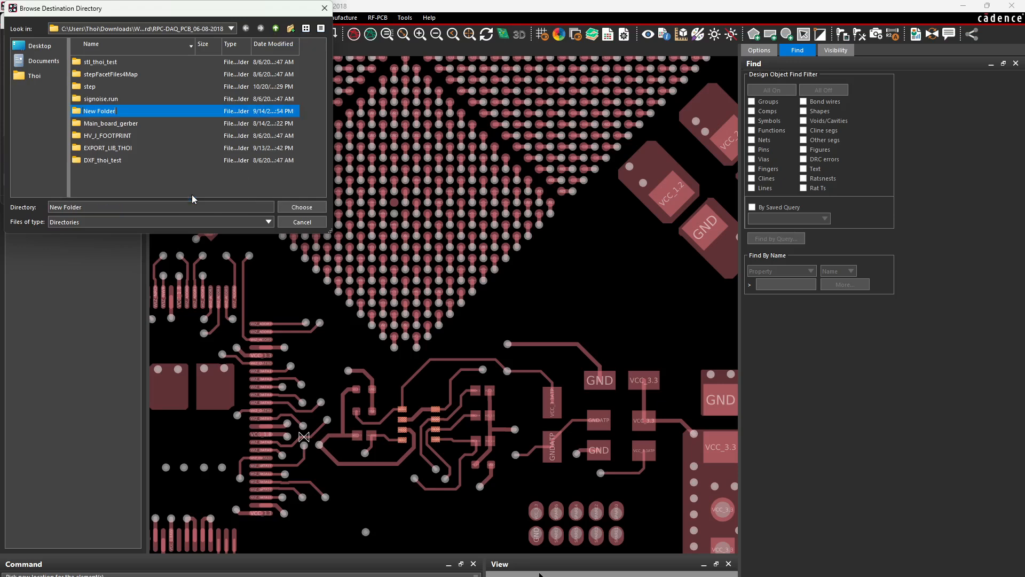
# Name the folder Thoi_test_export_lib_dra_pads, choose it as destination, and export the libraries
pyautogui.write('Thoi_test_export_lib_dra_pads')
pyautogui.press('Return')
pyautogui.press('Return')
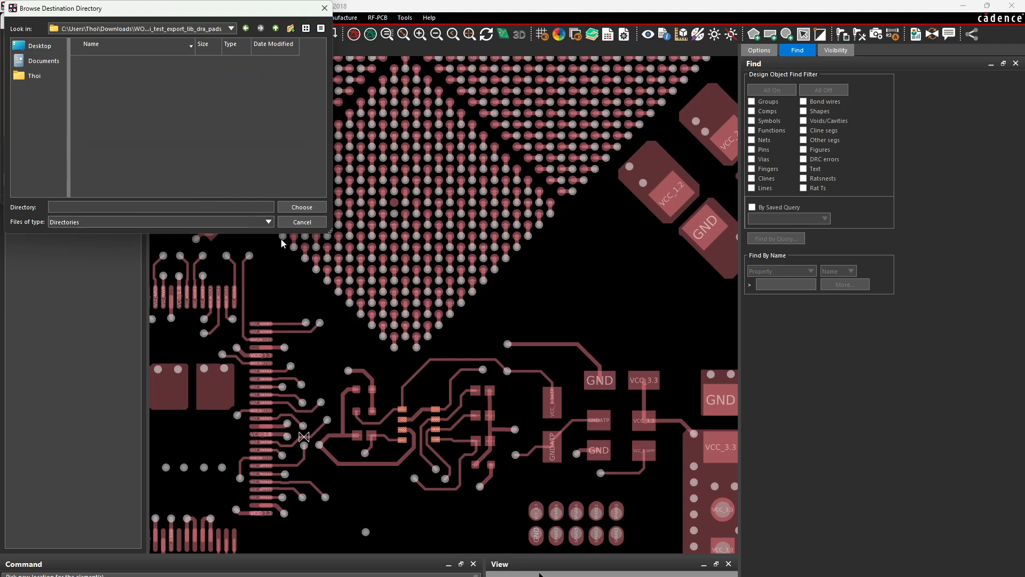
pyautogui.click(314, 210)
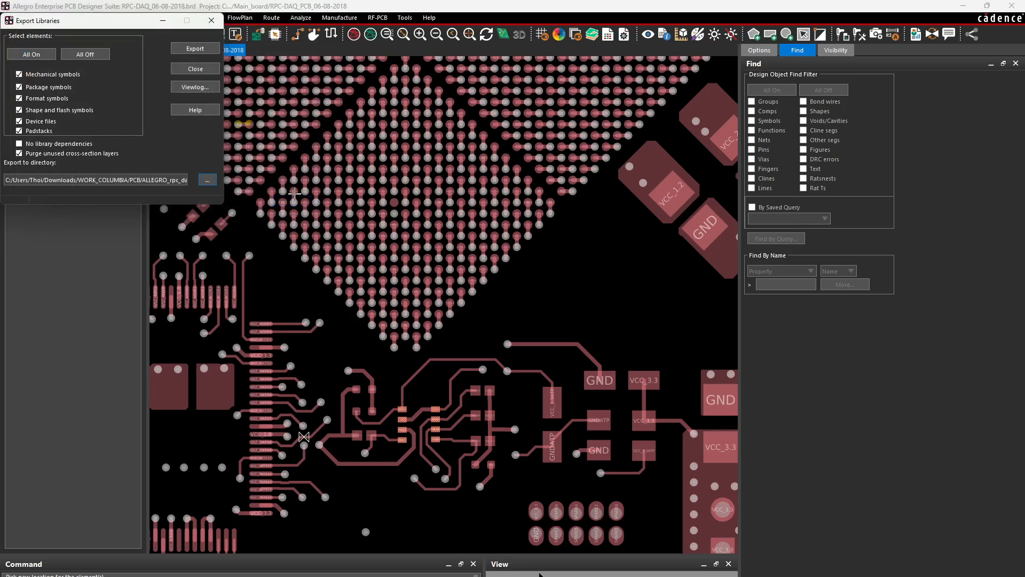
pyautogui.click(195, 49)
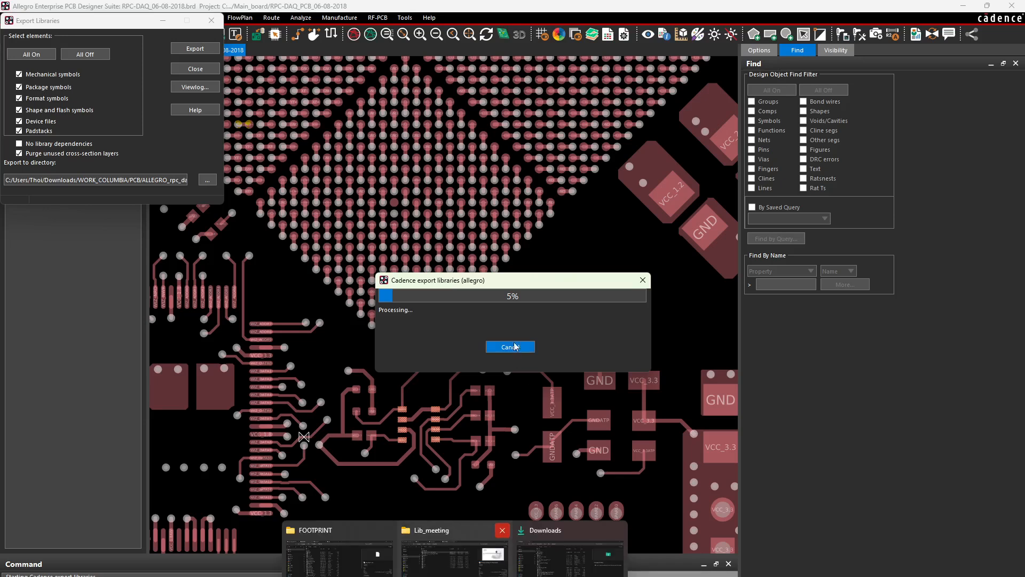
pyautogui.moveTo(540, 574)
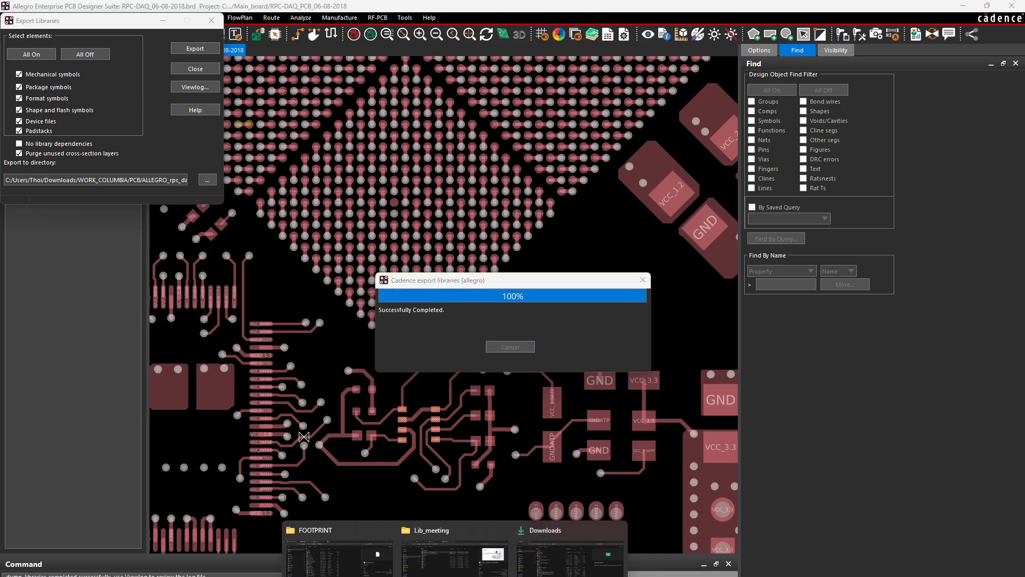
pyautogui.click(337, 550)
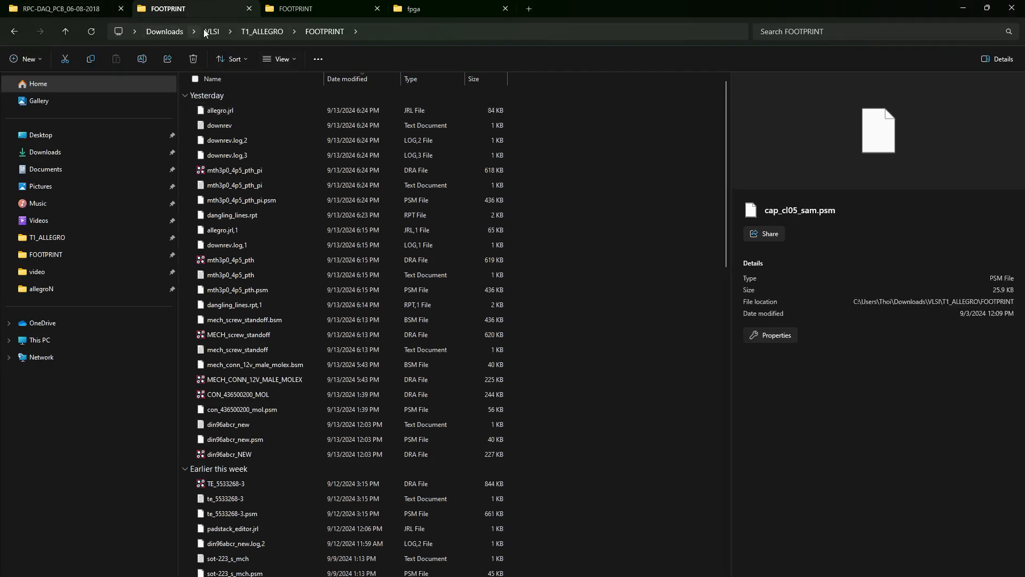
# Open the Thoi_test_export_lib_dra_pads export folder and locate the exported bme280 footprint
pyautogui.click(62, 9)
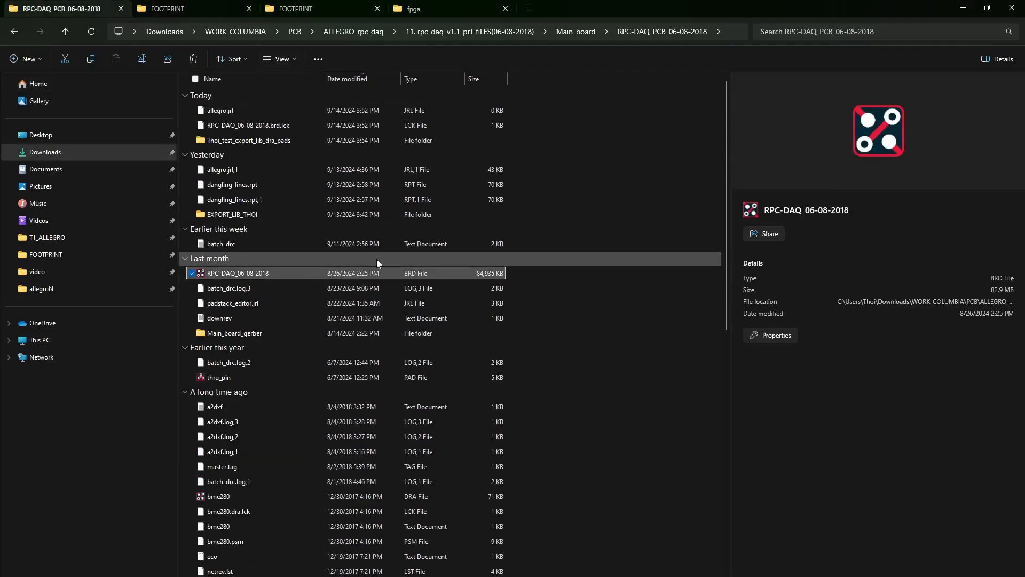
pyautogui.doubleClick(274, 141)
pyautogui.scroll(-7, 325, 242)
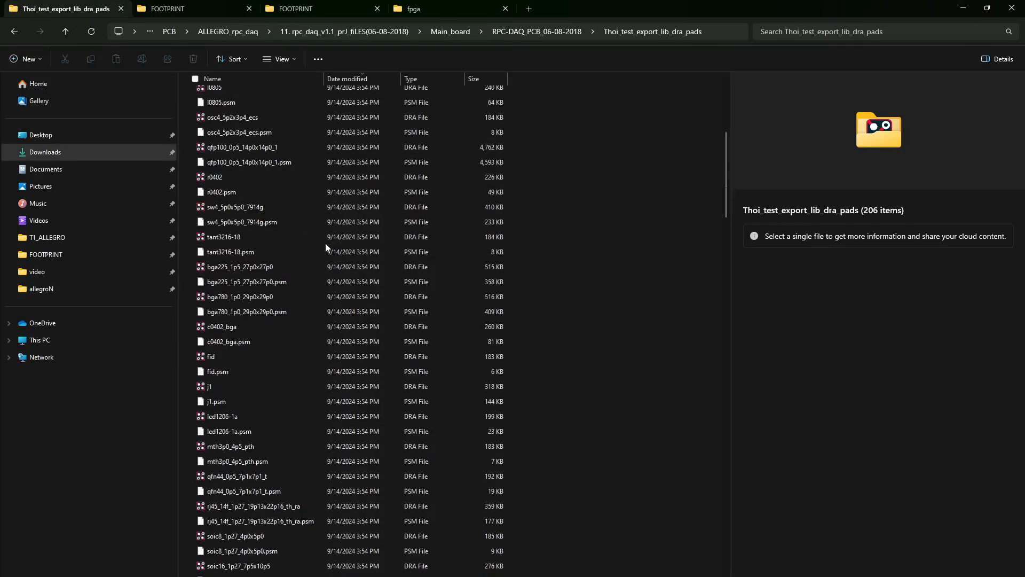
pyautogui.scroll(-15, 326, 242)
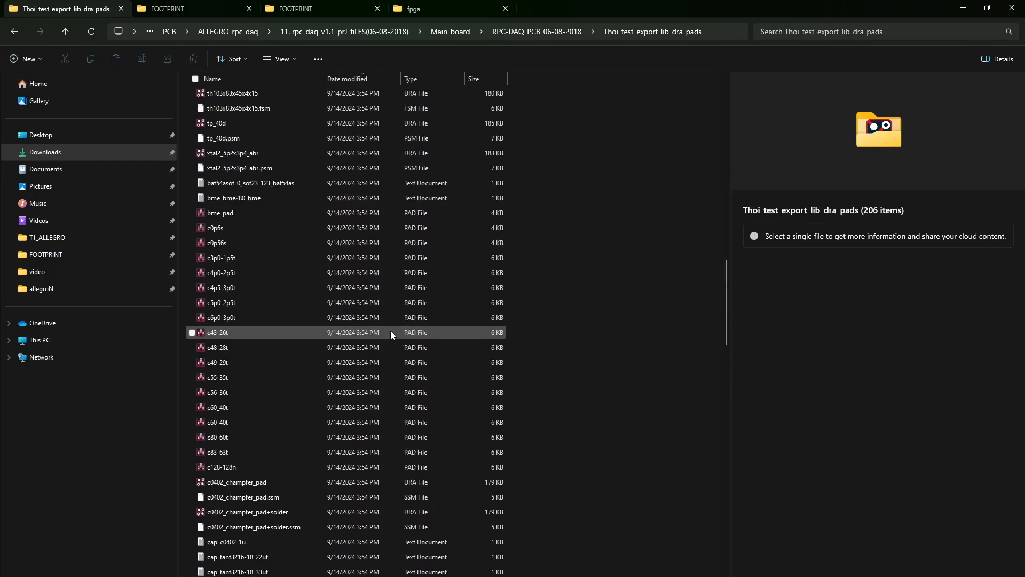
pyautogui.click(264, 261)
pyautogui.scroll(2, 264, 251)
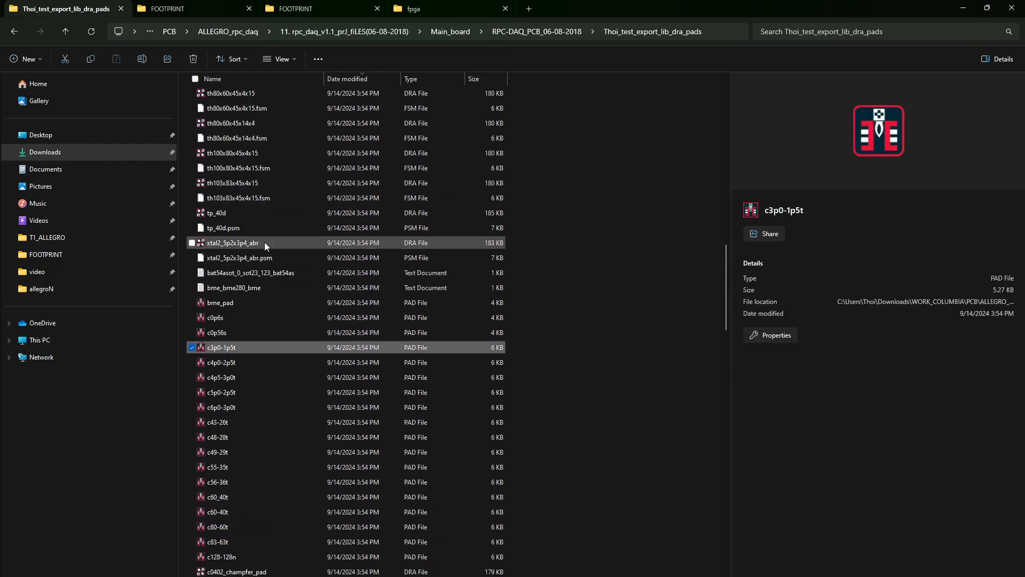
pyautogui.click(265, 243)
pyautogui.scroll(20, 298, 252)
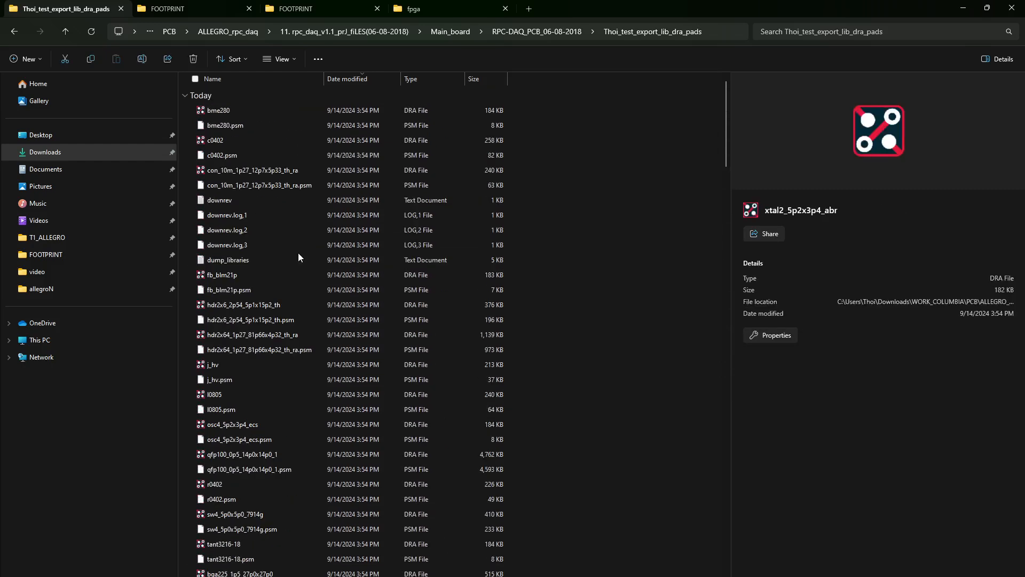
pyautogui.click(219, 110)
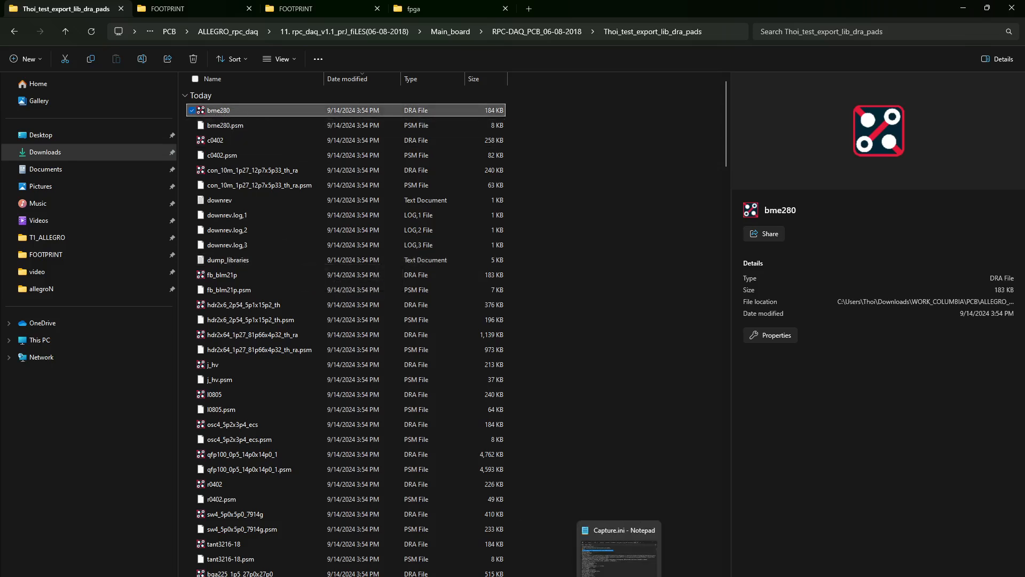
pyautogui.click(705, 544)
pyautogui.click(634, 472)
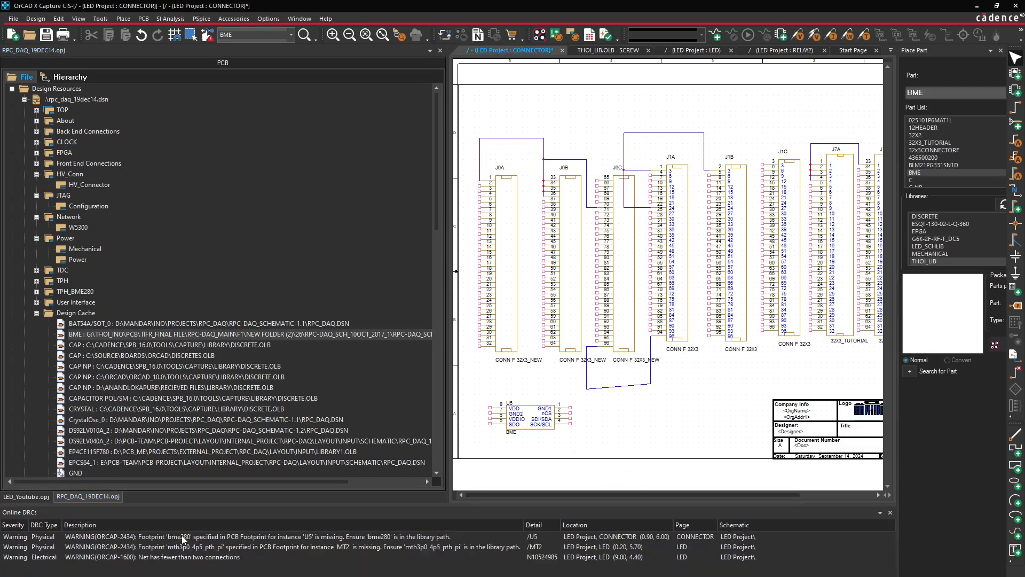
pyautogui.click(977, 6)
# Copy bme280 and paste it into T1_ALLEGRO\FOOTPRINT, then minimize Explorer
pyautogui.rightClick(238, 110)
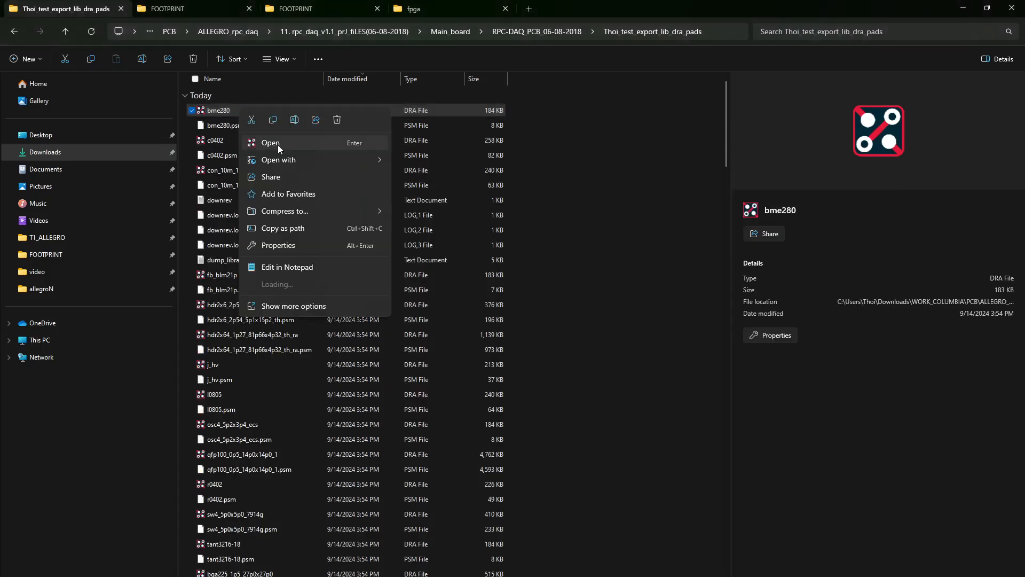
pyautogui.click(274, 121)
pyautogui.click(194, 6)
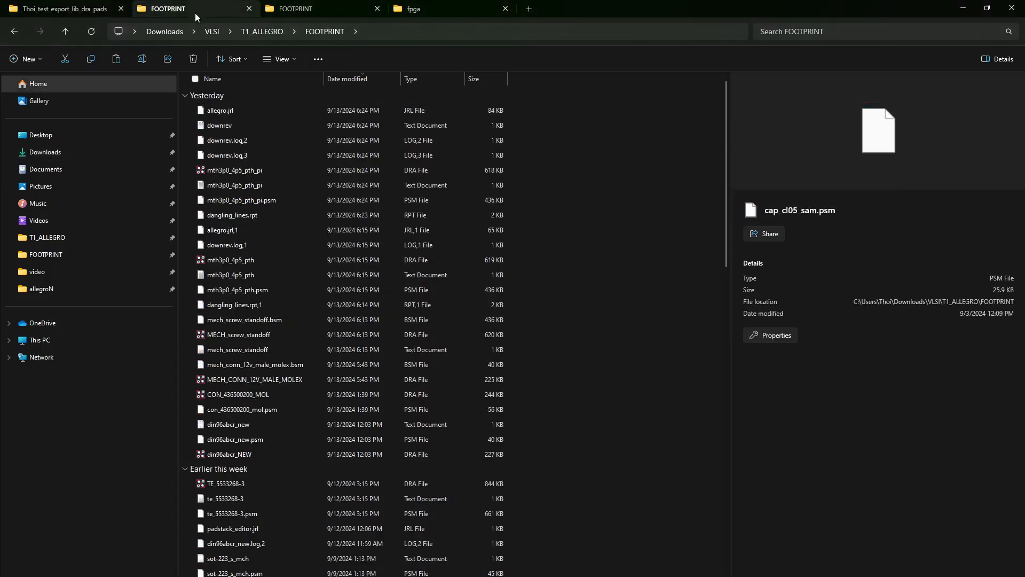
pyautogui.click(261, 32)
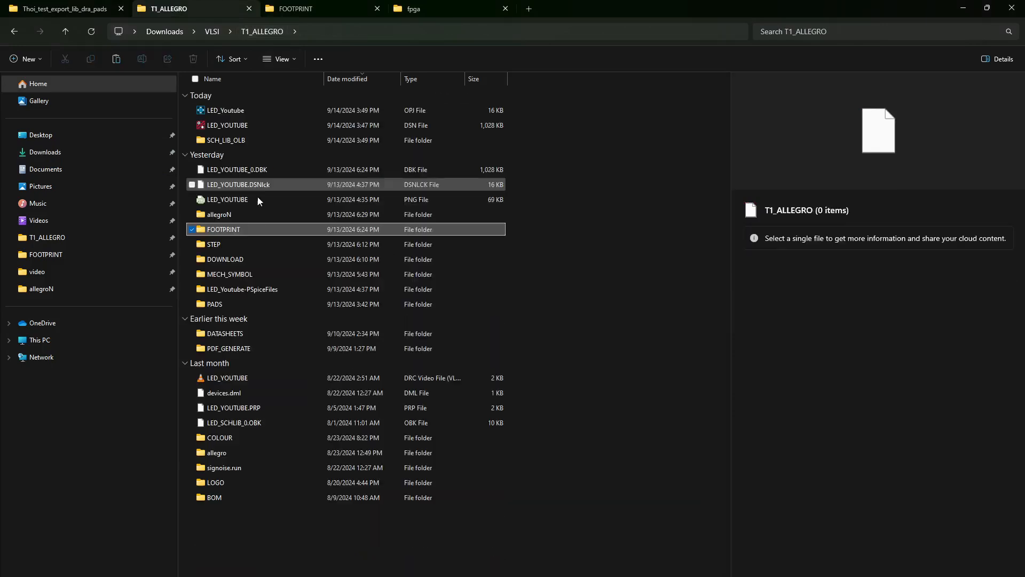
pyautogui.doubleClick(235, 229)
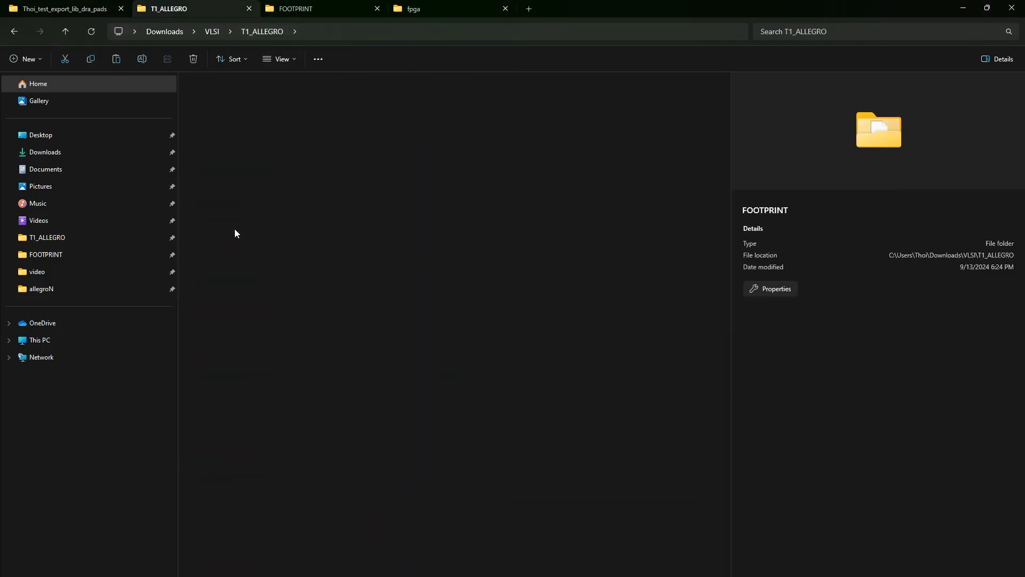
pyautogui.rightClick(664, 239)
pyautogui.click(667, 230)
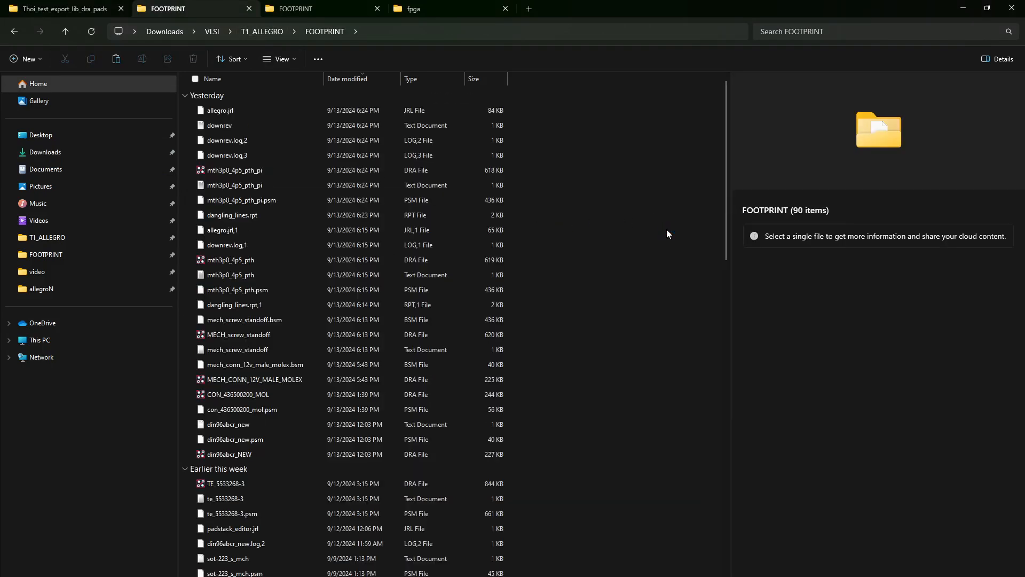
pyautogui.click(963, 7)
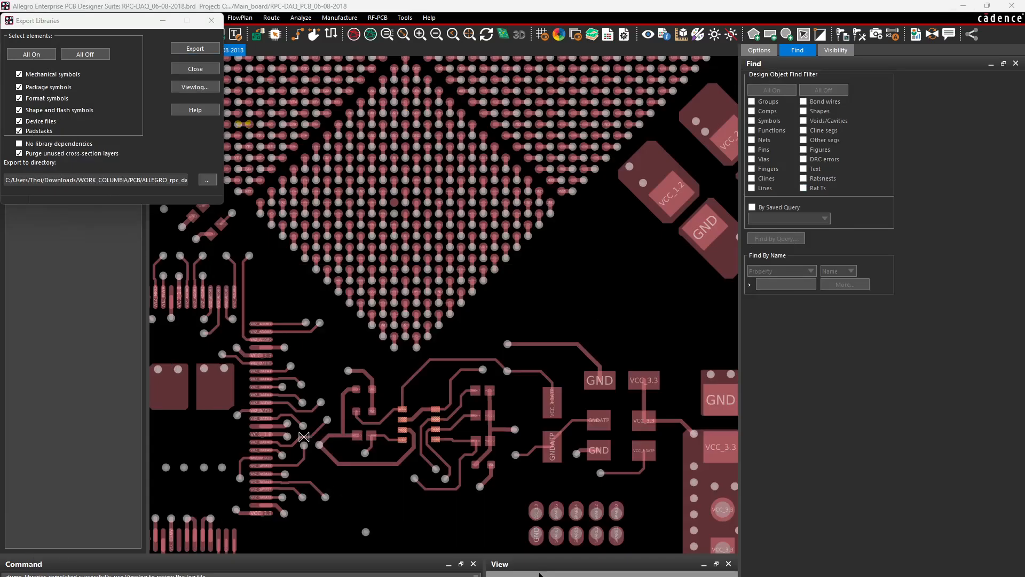
pyautogui.hotkey('alt', 'Tab')
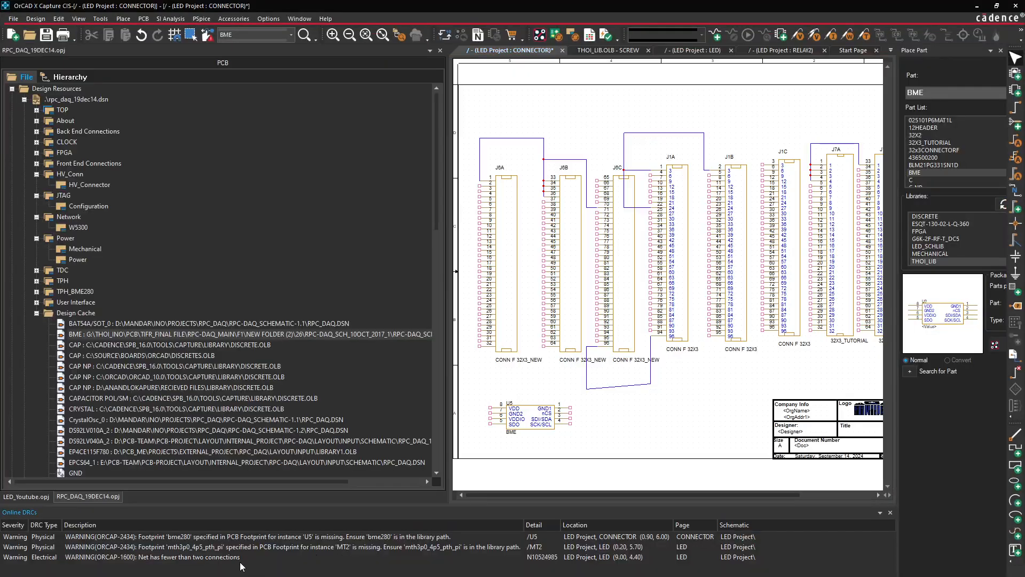
# Run PCB > Update Layout and sync, adding U5 to led_youtube.brd
pyautogui.click(146, 18)
pyautogui.click(159, 41)
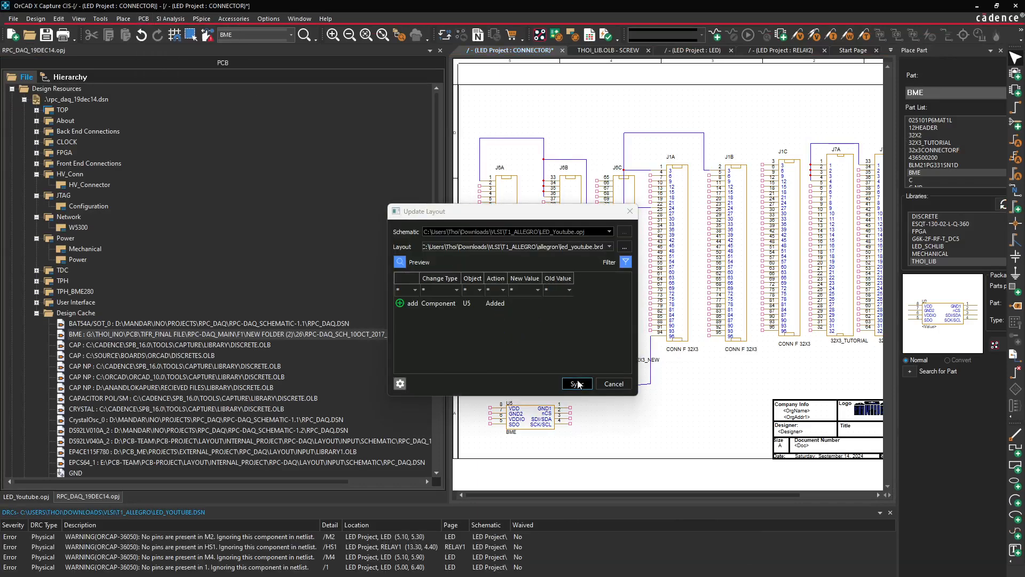
pyautogui.click(578, 384)
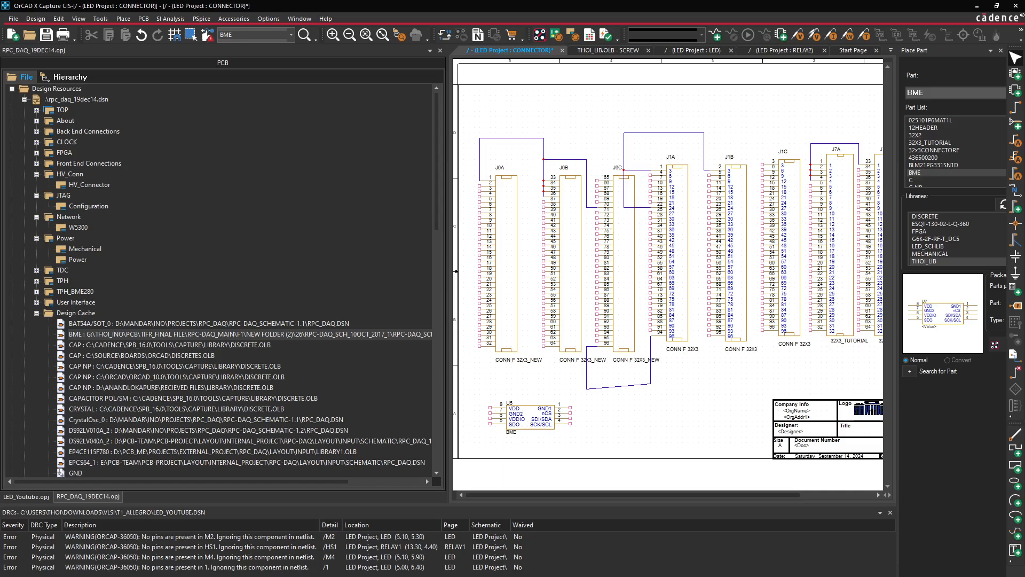
pyautogui.moveTo(739, 576)
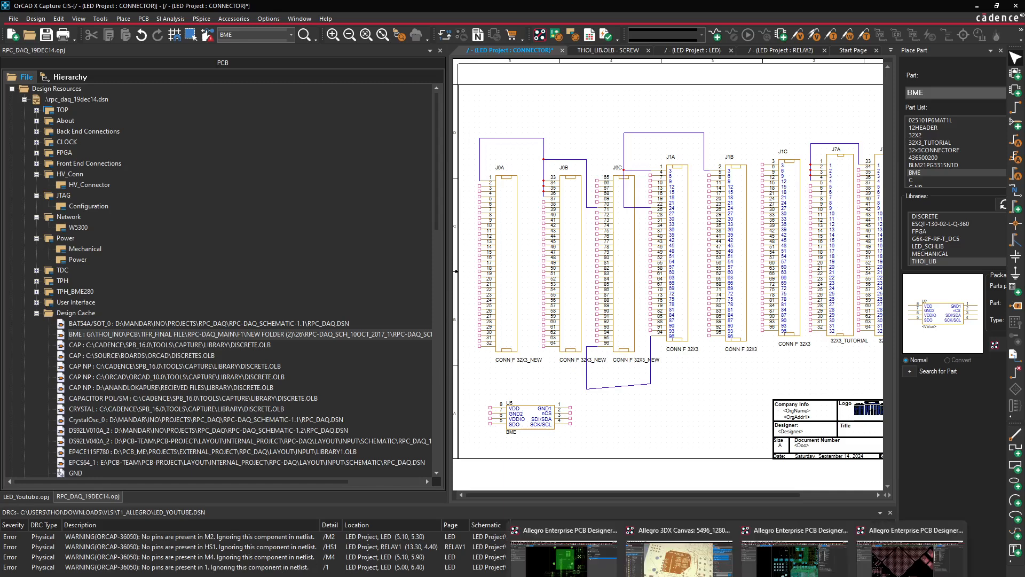
# On led_youtube, close the netrev report and select only U5 for manual placement
pyautogui.click(564, 558)
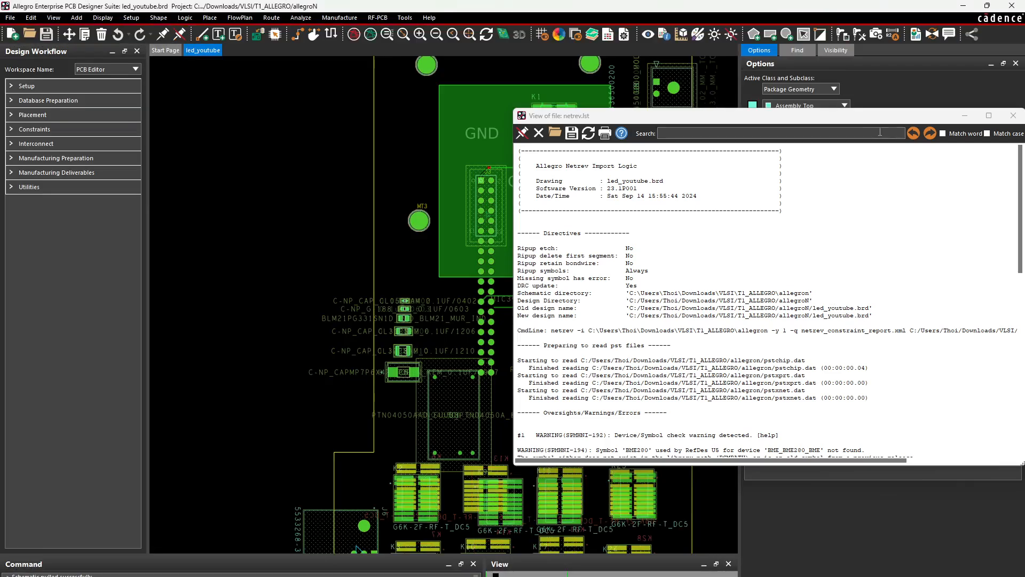
pyautogui.moveTo(897, 122); pyautogui.dragTo(631, 126)
pyautogui.click(705, 124)
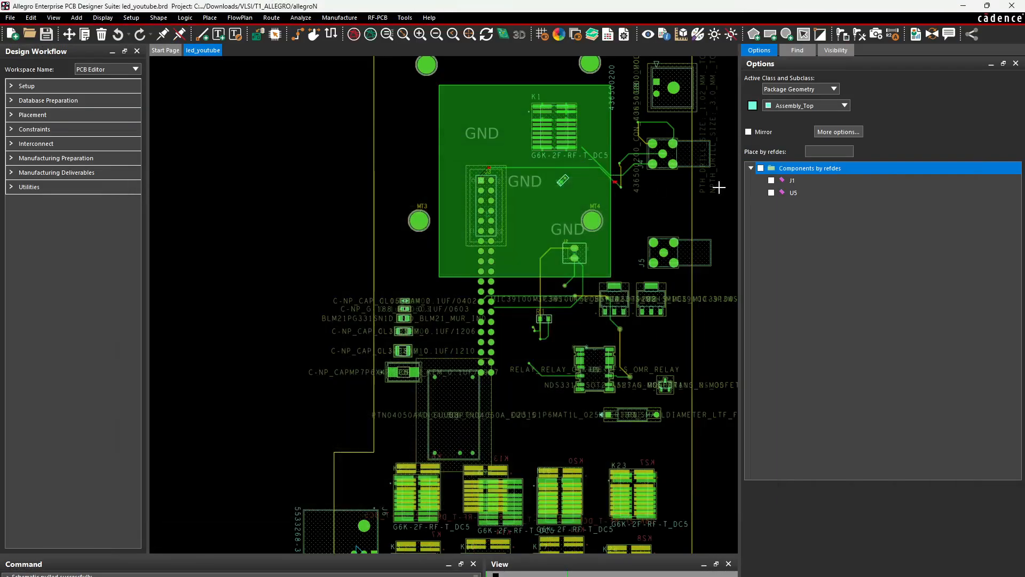
pyautogui.click(773, 193)
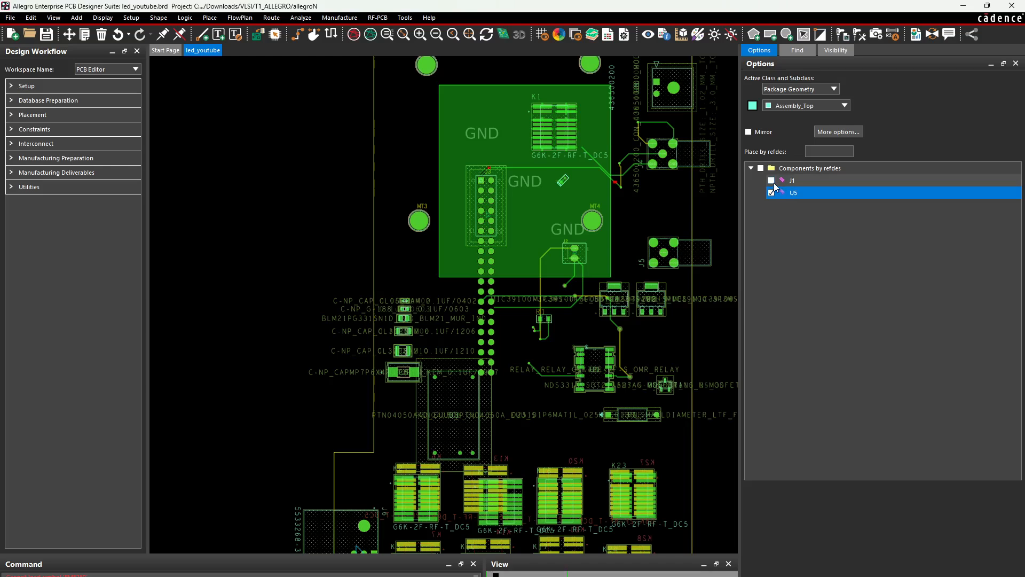
pyautogui.click(772, 181)
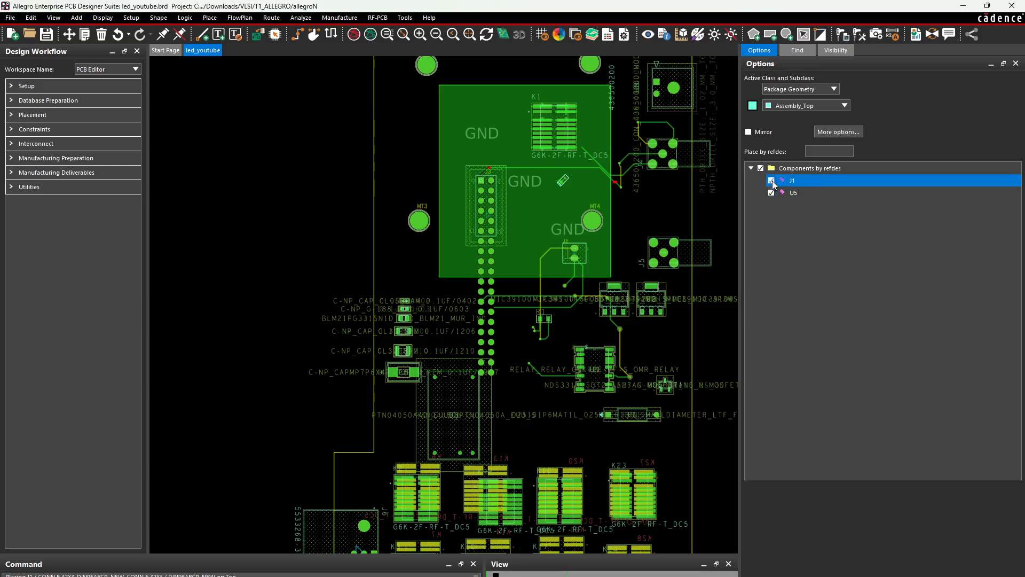
pyautogui.click(772, 181)
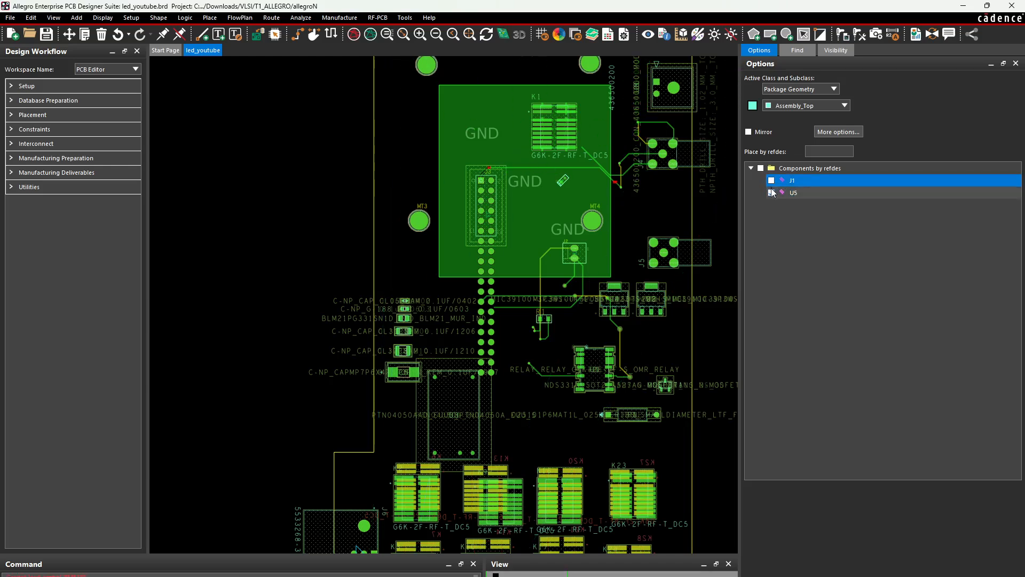
pyautogui.click(772, 193)
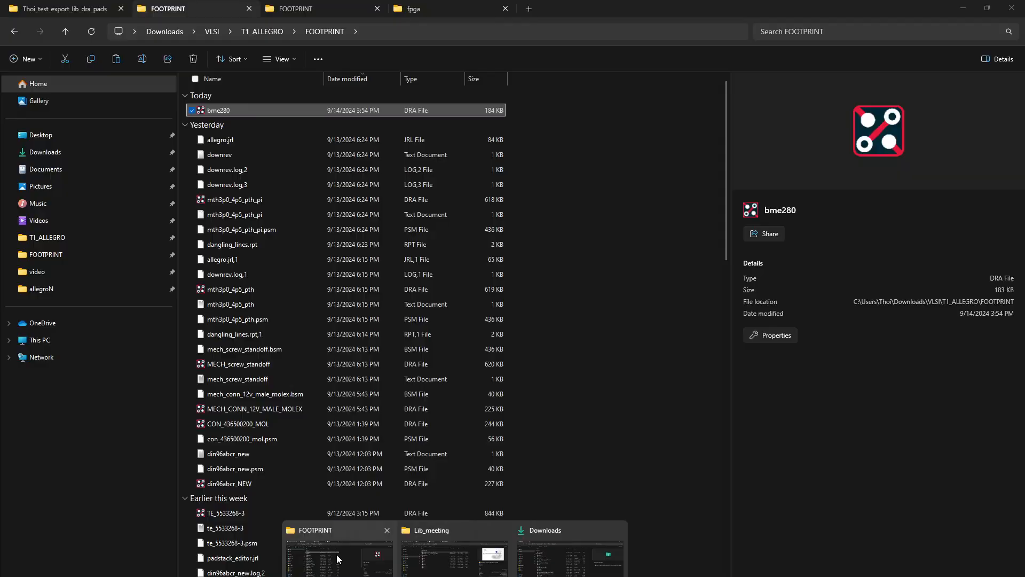
# Copy bme280.psm from the exported library folder into the FOOTPRINT library folder
pyautogui.click(337, 559)
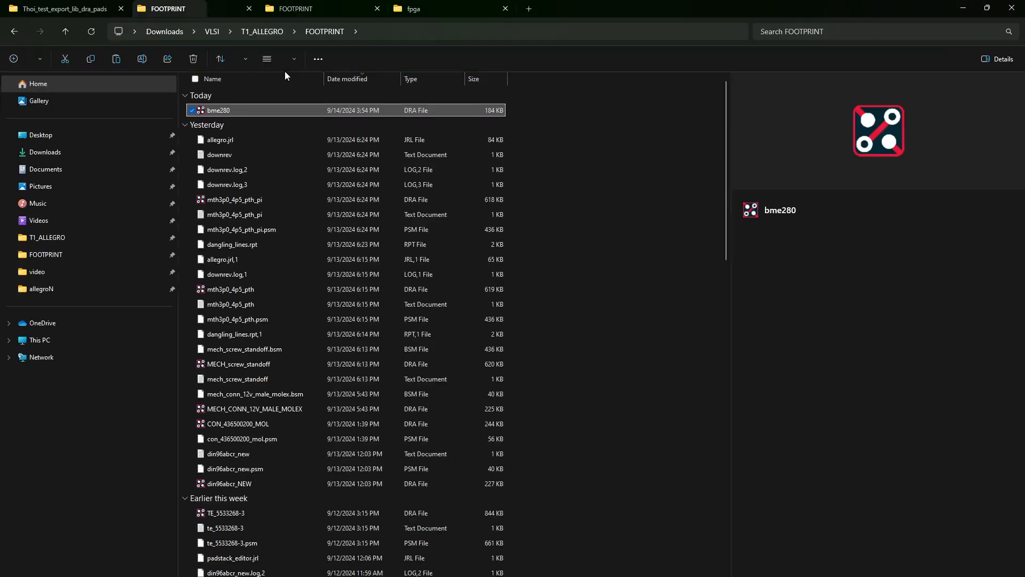
pyautogui.click(80, 5)
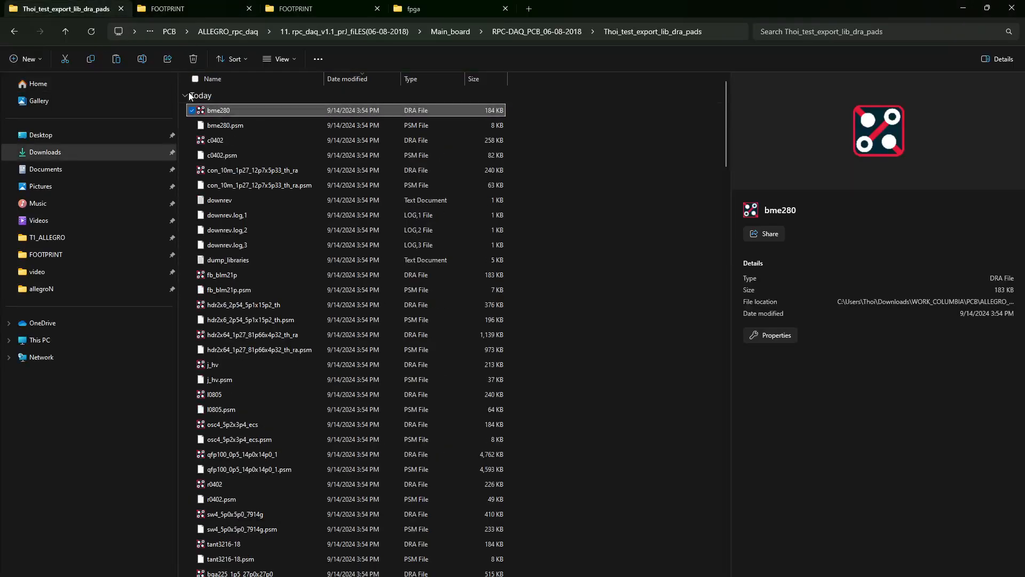
pyautogui.click(227, 125)
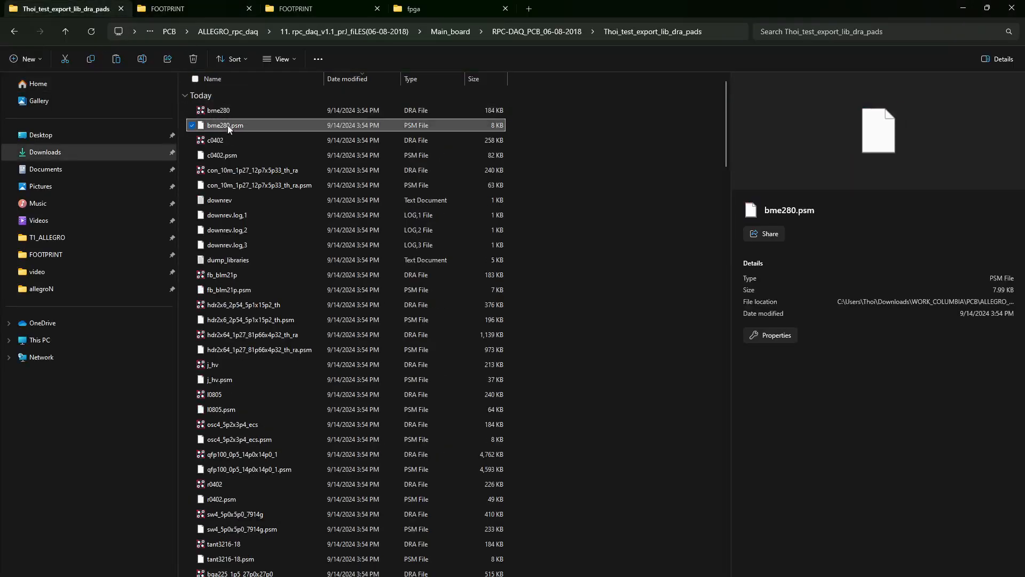
pyautogui.click(198, 6)
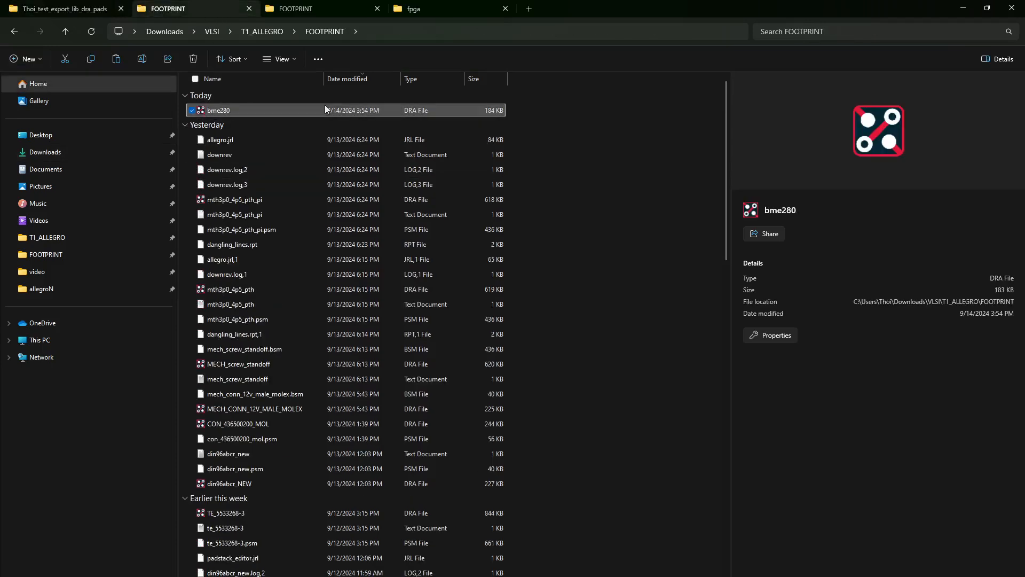
pyautogui.click(633, 228)
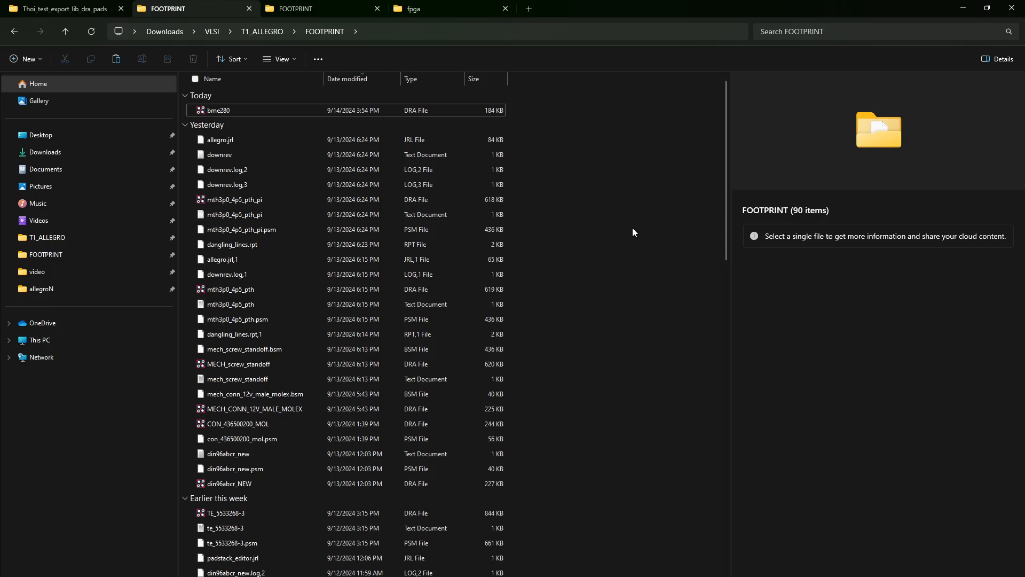
pyautogui.hotkey('ctrl', 'v')
pyautogui.click(963, 8)
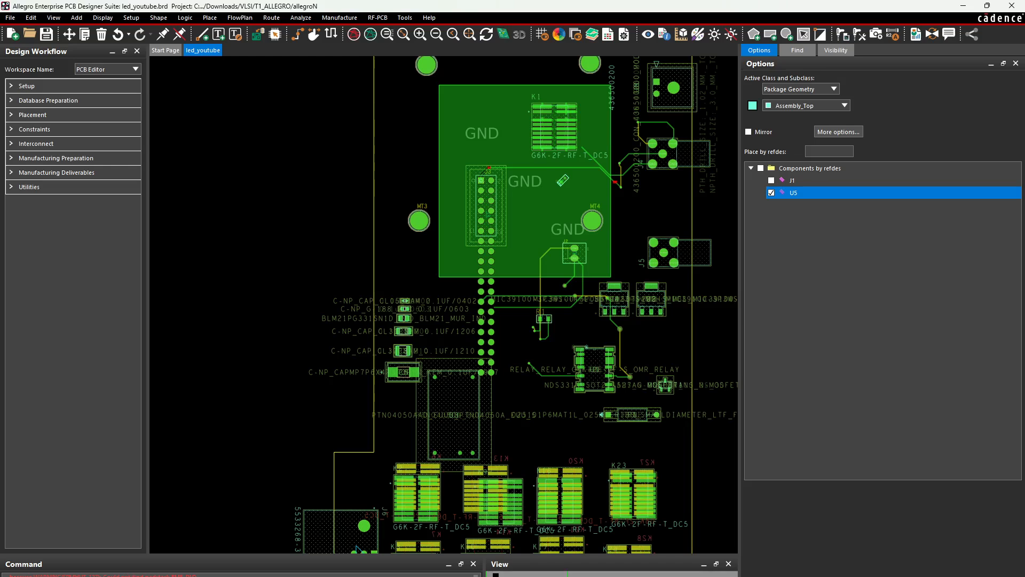
# Copy the bme_pad padstack from the export folder into T1_ALLEGRO's PADS folder
pyautogui.moveTo(457, 574)
pyautogui.click(342, 550)
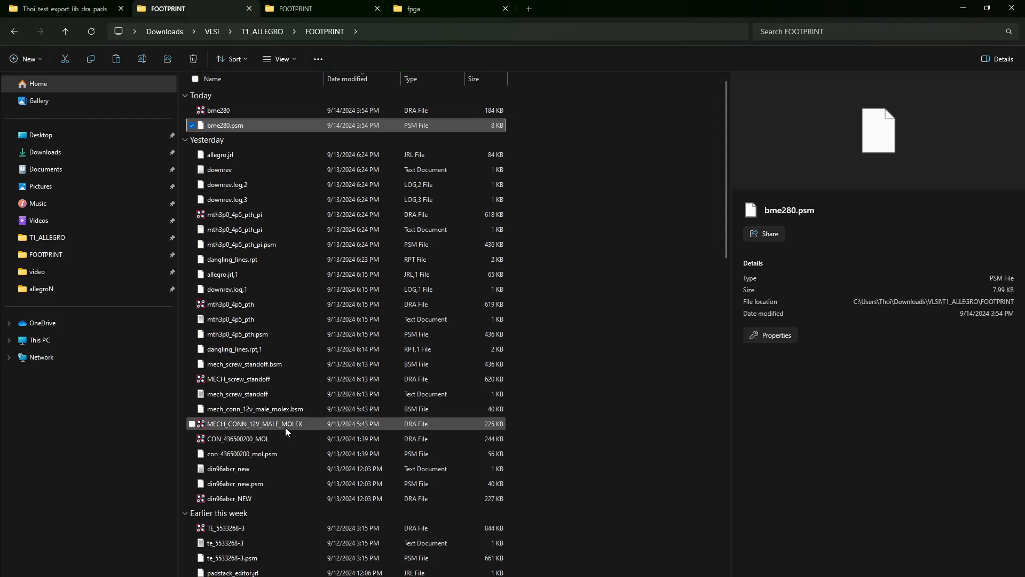
pyautogui.click(48, 9)
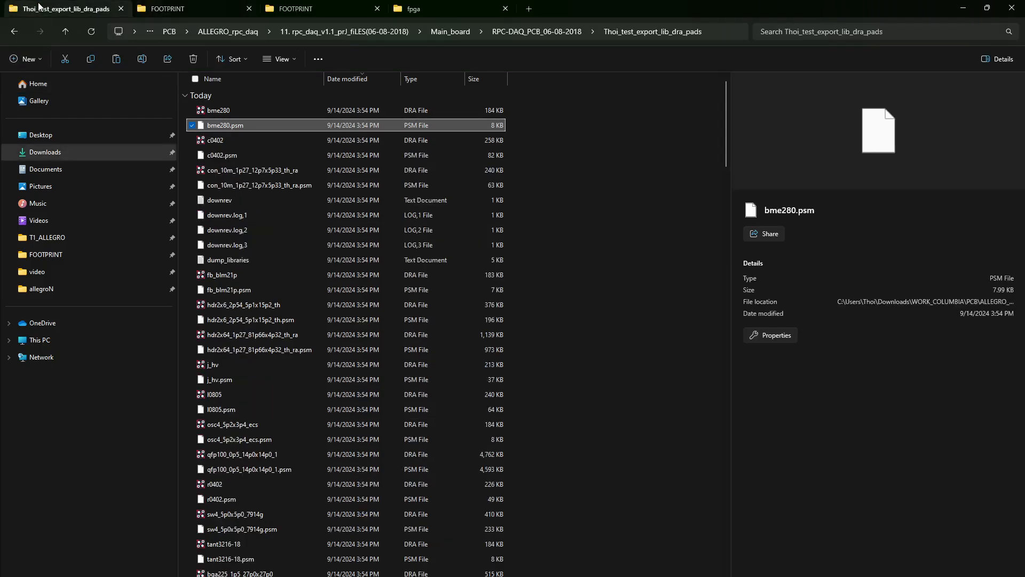
pyautogui.hotkey('alt', 'Tab')
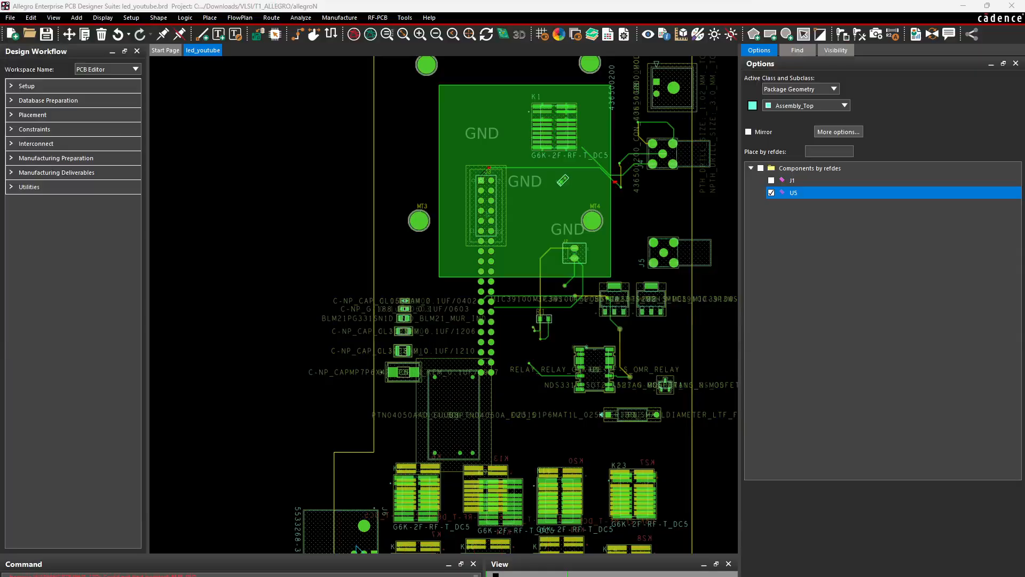
pyautogui.hotkey('alt', 'Tab')
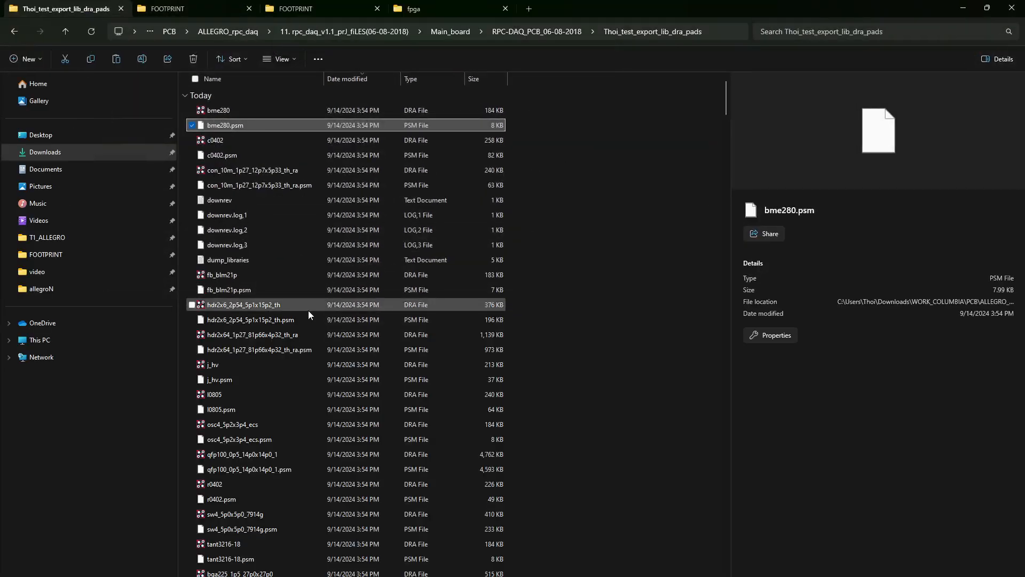
pyautogui.scroll(-15, 337, 325)
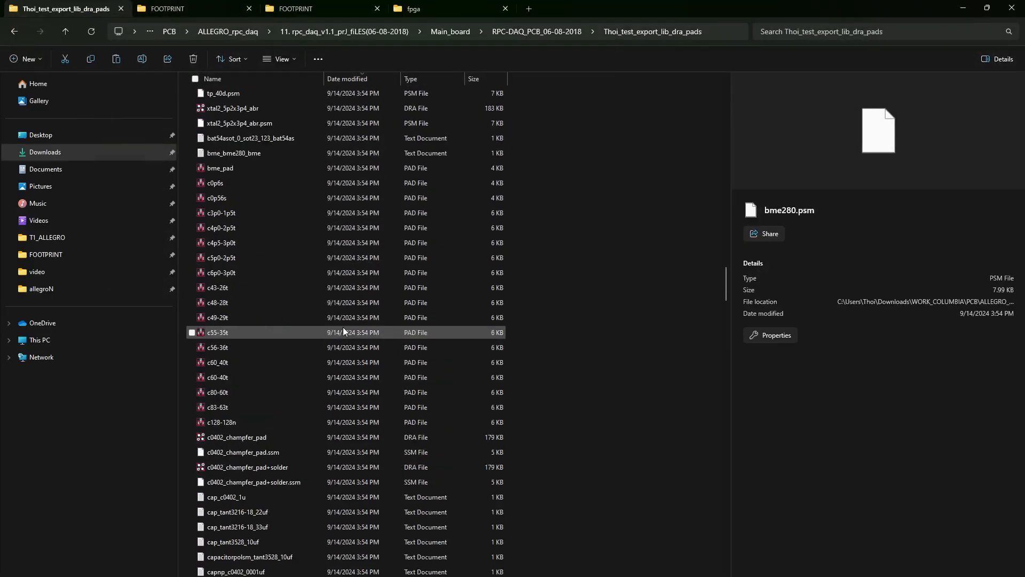
pyautogui.click(248, 168)
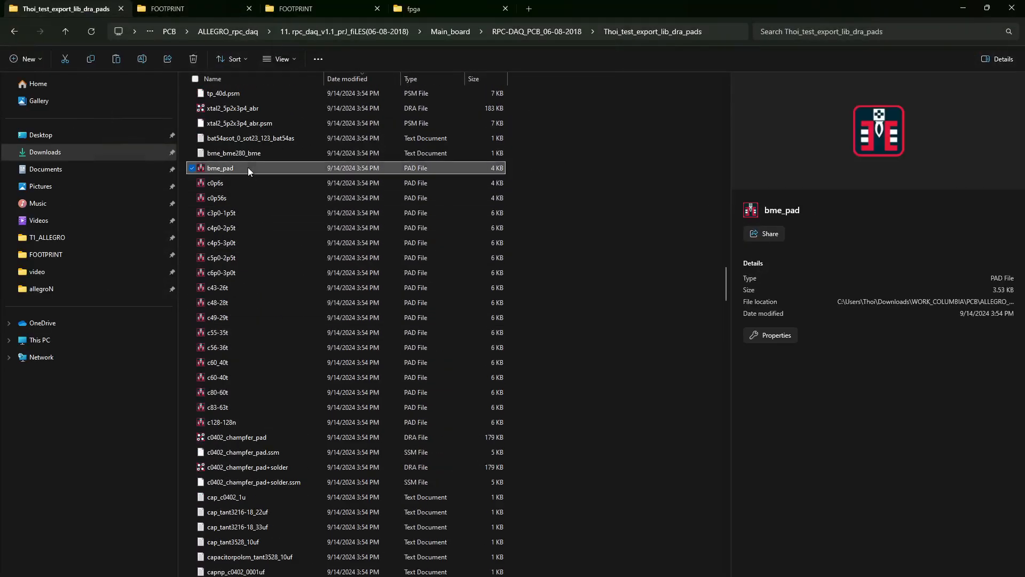
pyautogui.click(205, 9)
pyautogui.click(263, 36)
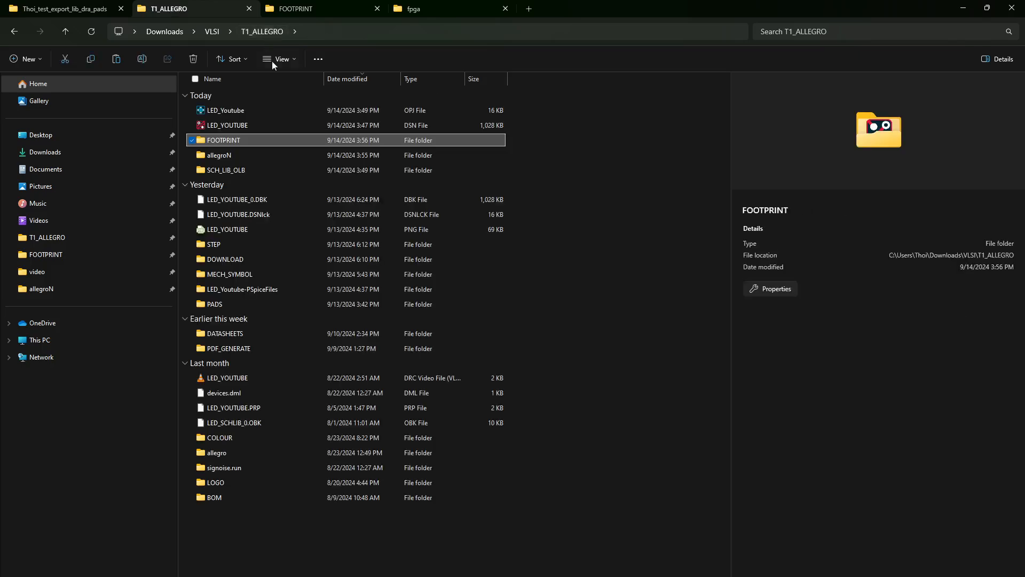
pyautogui.doubleClick(224, 302)
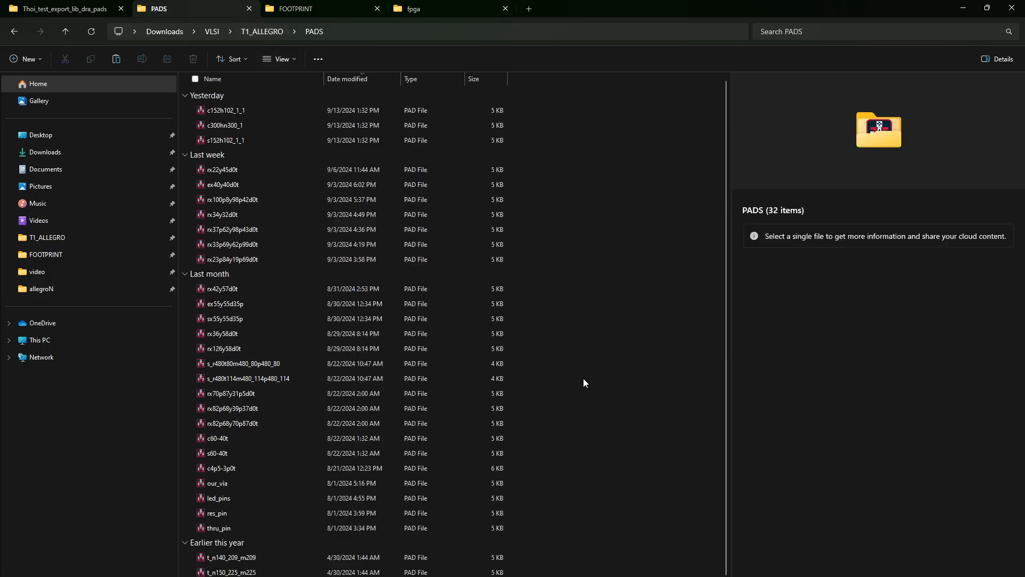
pyautogui.hotkey('ctrl', 'v')
# Place U5 on led_youtube just left of the GND area and finish placement
pyautogui.click(964, 7)
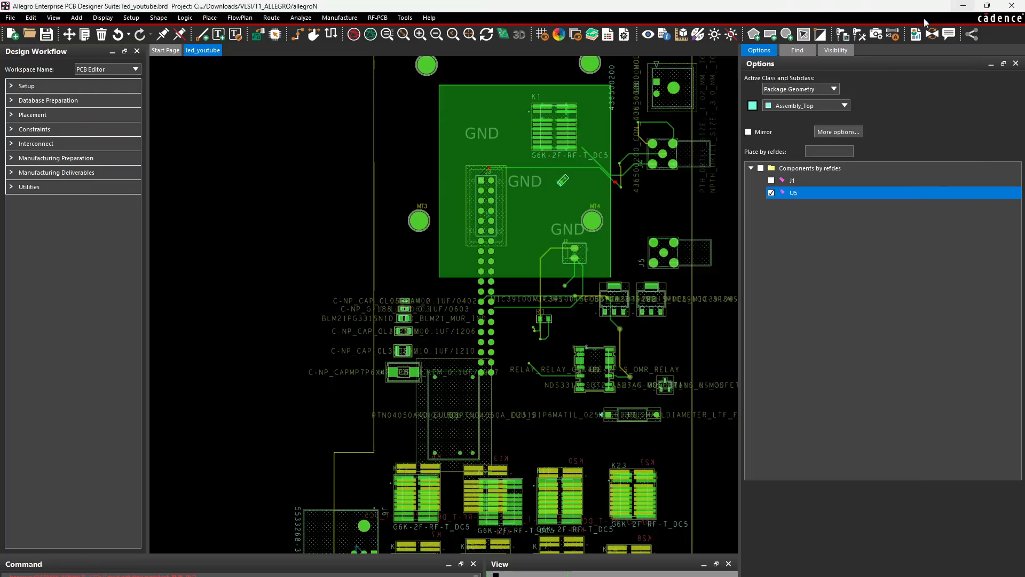
pyautogui.click(772, 193)
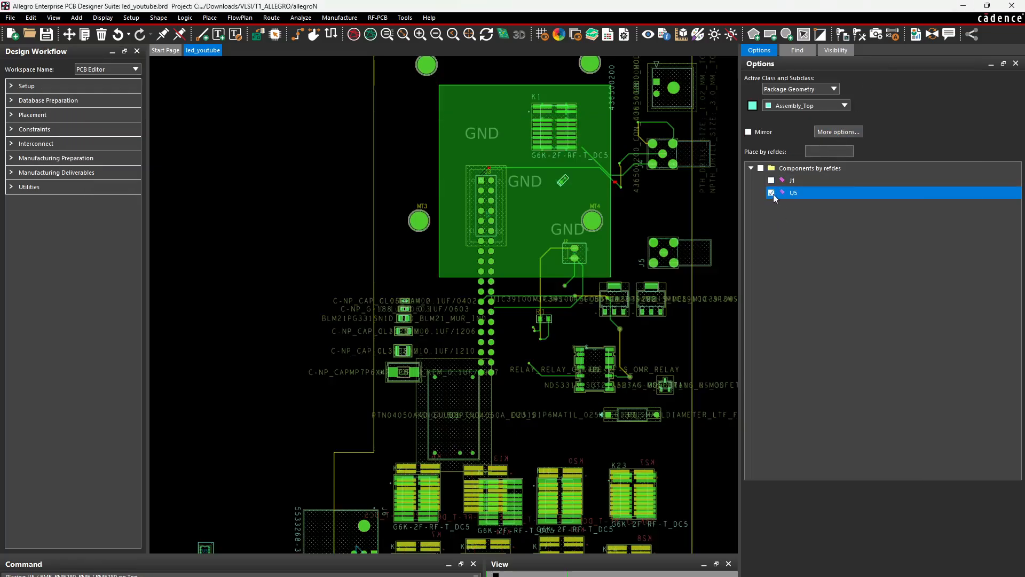
pyautogui.click(407, 161)
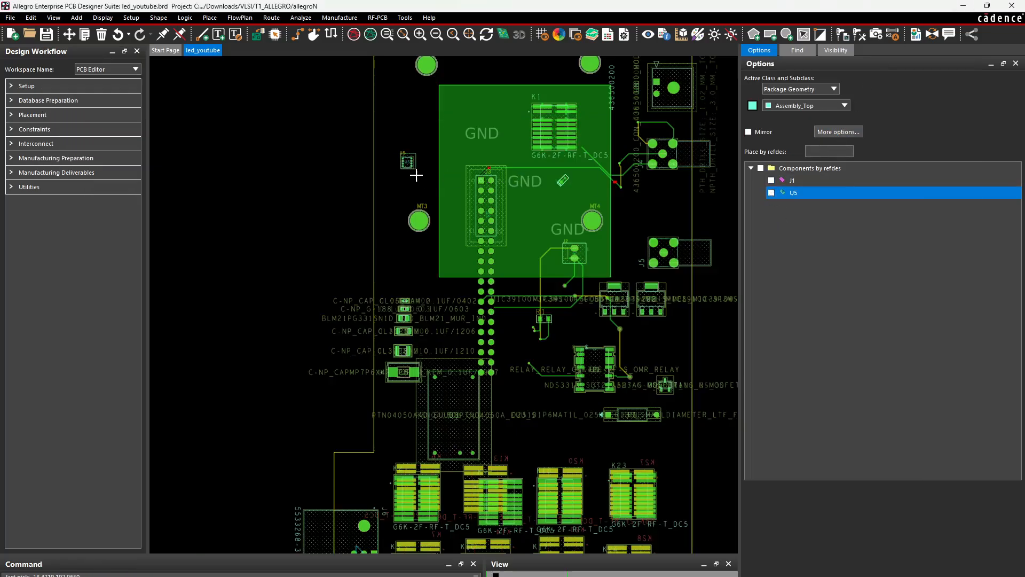
pyautogui.rightClick(412, 178)
pyautogui.click(419, 153)
pyautogui.scroll(2, 414, 185)
pyautogui.scroll(2, 333, 95)
pyautogui.scroll(-3, 332, 95)
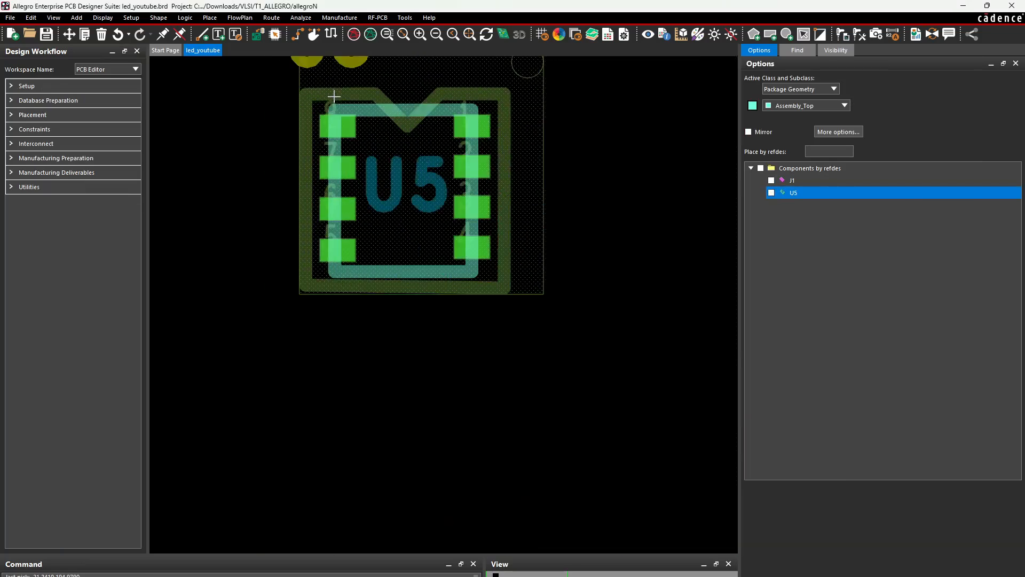
pyautogui.scroll(-1, 316, 76)
pyautogui.scroll(2, 316, 76)
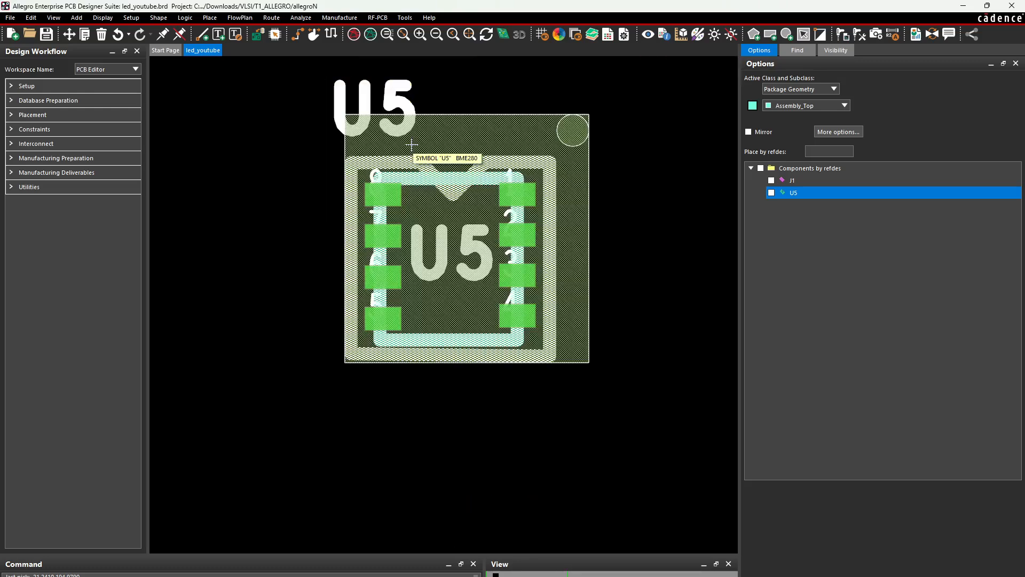
pyautogui.scroll(-1, 347, 144)
pyautogui.scroll(-2, 347, 145)
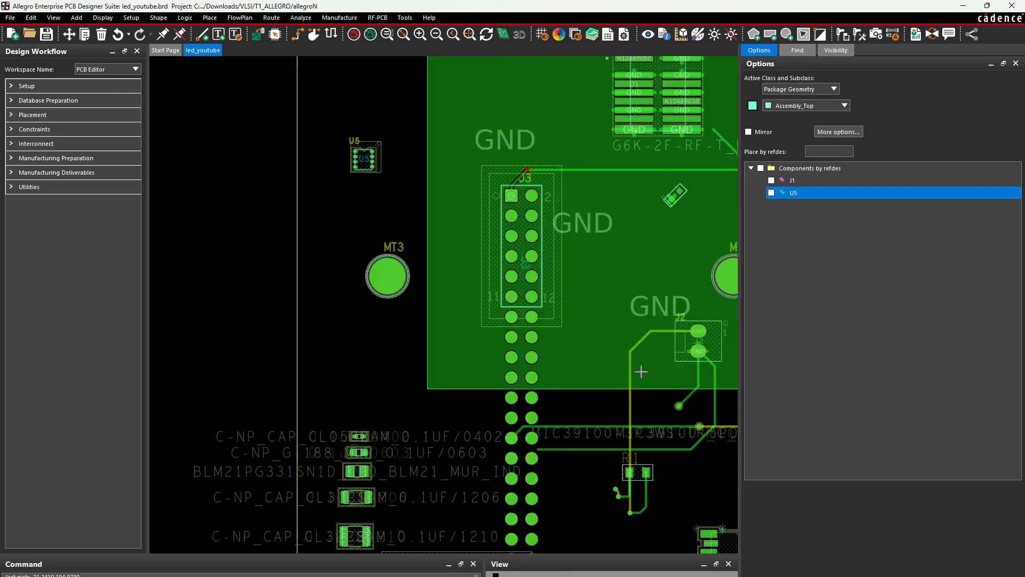
# View the board in 3D using the default filter settings
pyautogui.click(505, 34)
pyautogui.click(592, 369)
pyautogui.scroll(-2, 430, 280)
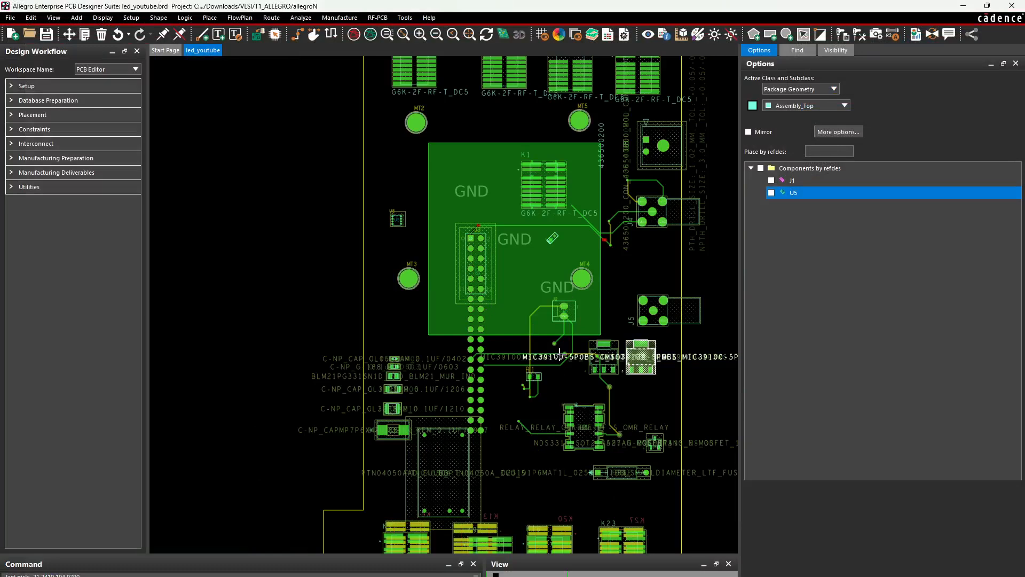
# Show slide 59 of ALLEGRO_PCB.pptx and highlight '.olb' and 'footprint' in its bullets
pyautogui.moveTo(526, 575)
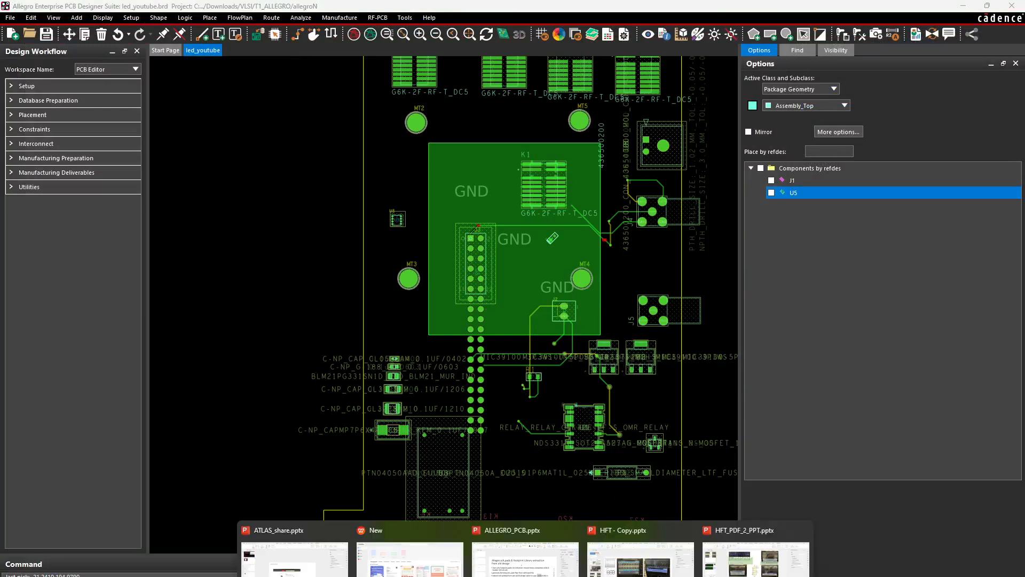
pyautogui.click(525, 555)
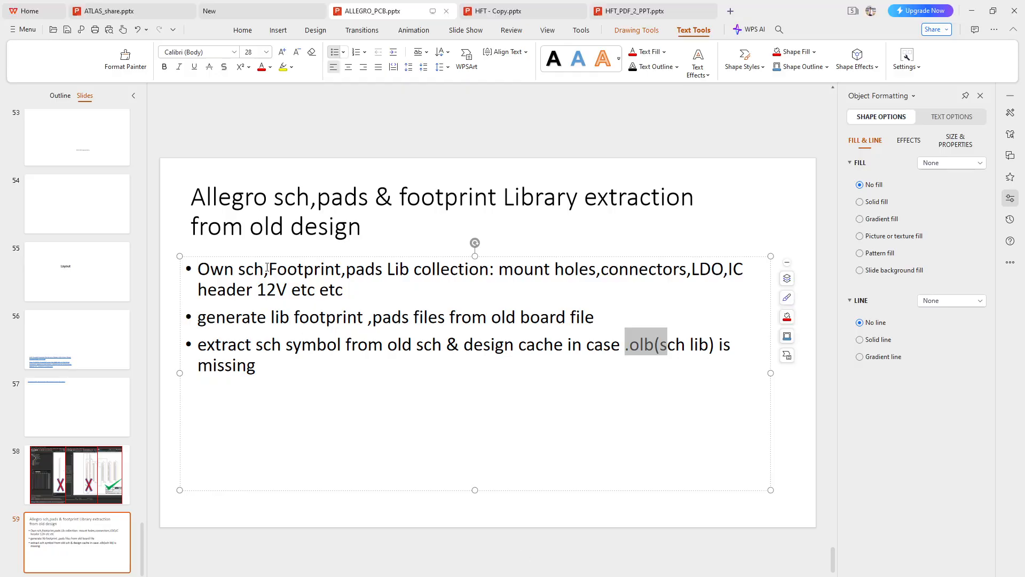
pyautogui.click(652, 346)
pyautogui.moveTo(654, 346); pyautogui.dragTo(624, 347)
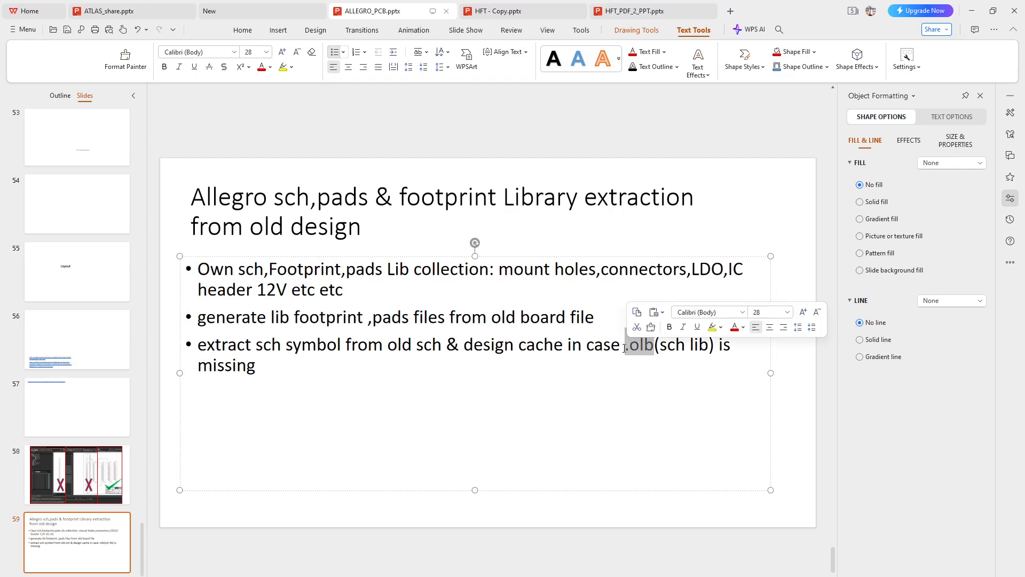
pyautogui.click(373, 317)
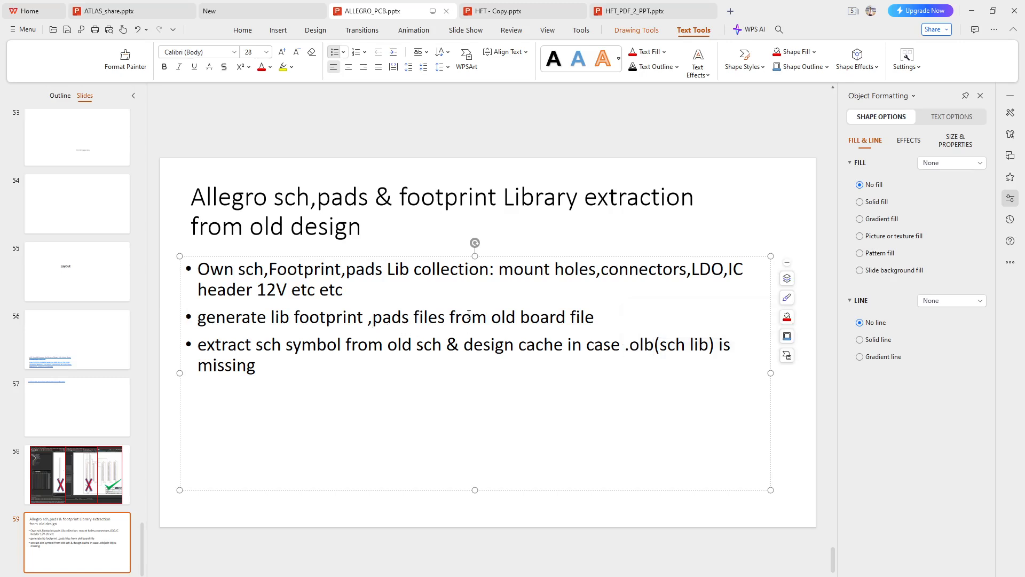
pyautogui.doubleClick(331, 317)
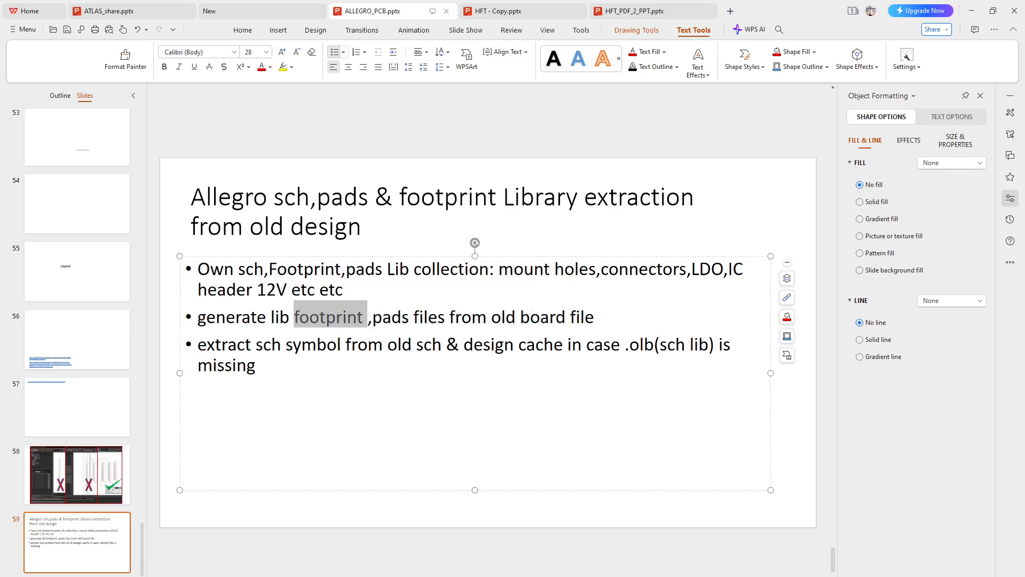